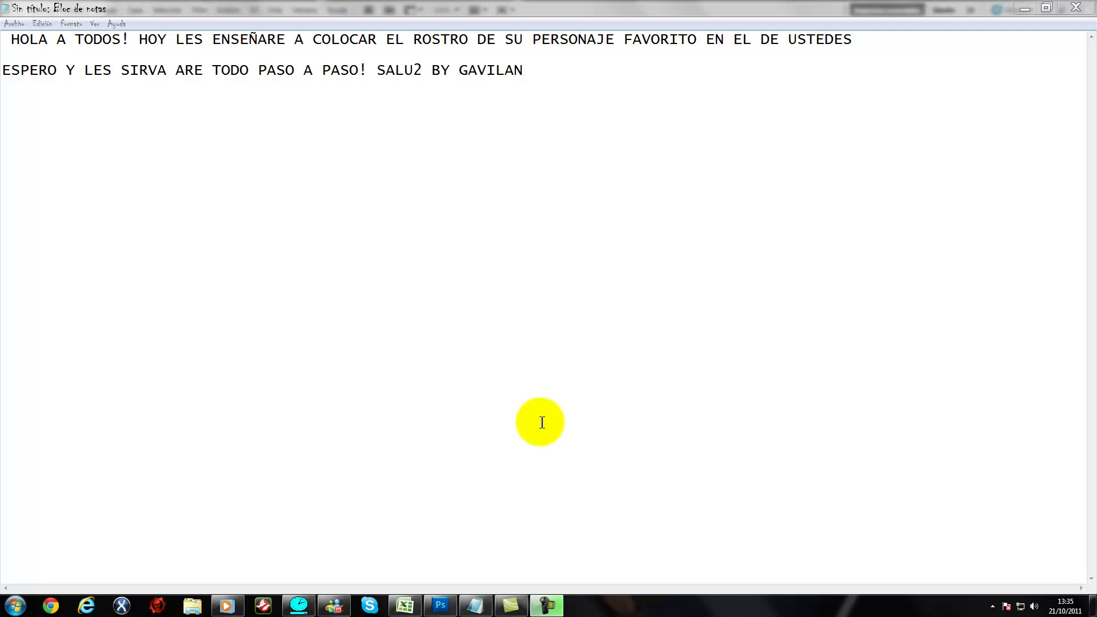
# Step: Minimize the Notepad intro note so the portrait photo shows in Photoshop
pyautogui.click(1025, 9)
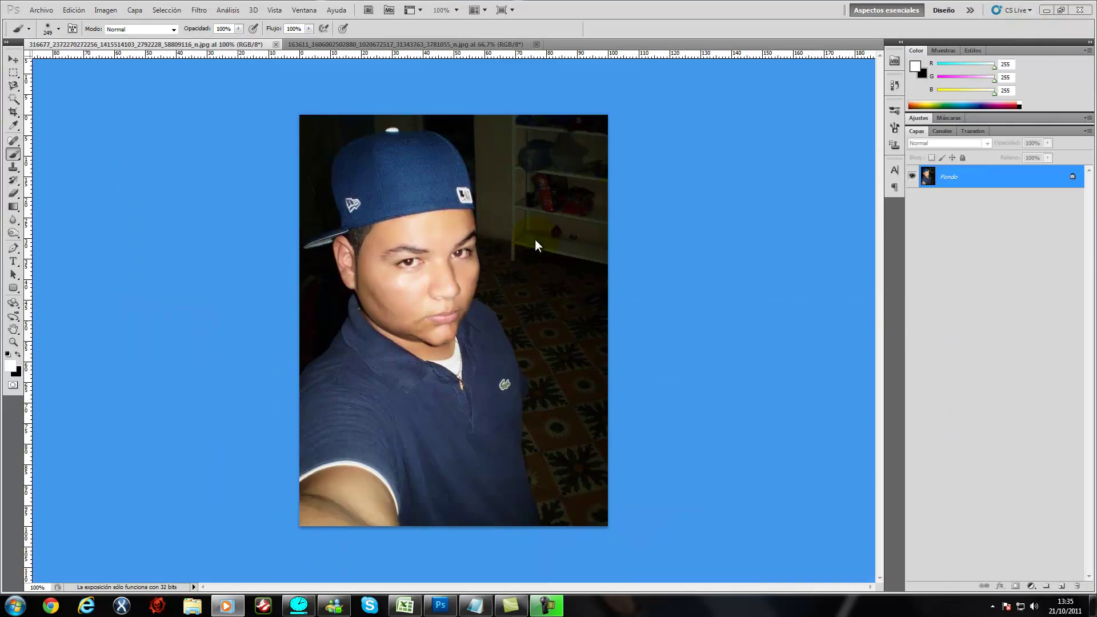
# Step: Marquee-select the Joker's head and paste it onto the selfie as new layer 'Capa 1'
pyautogui.hotkey('ctrl', 'Tab')
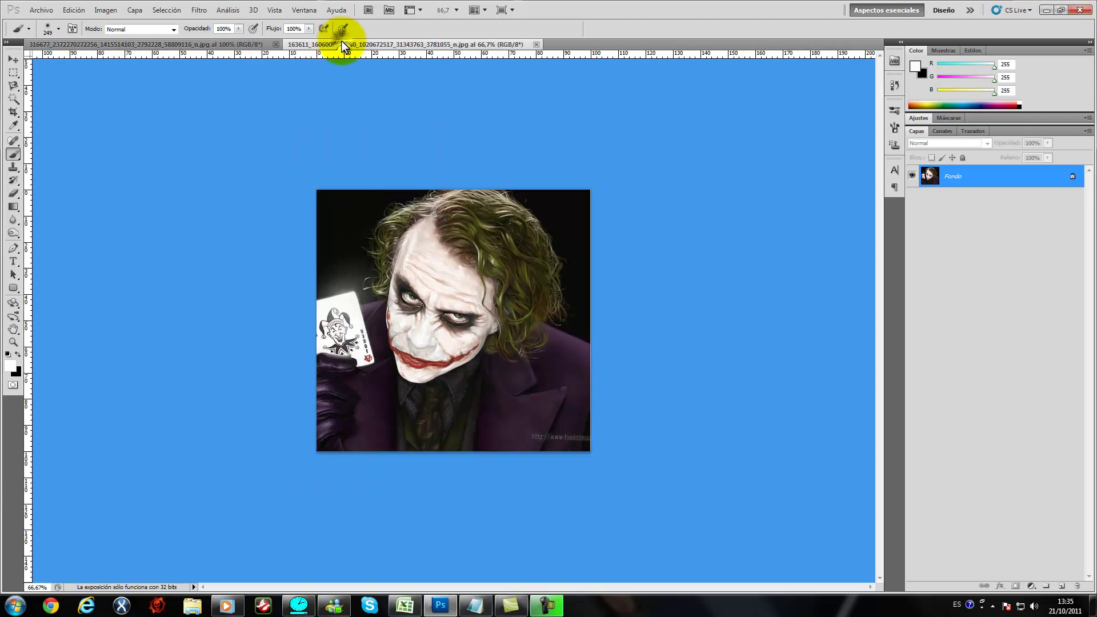
pyautogui.hotkey('ctrl', 'Tab')
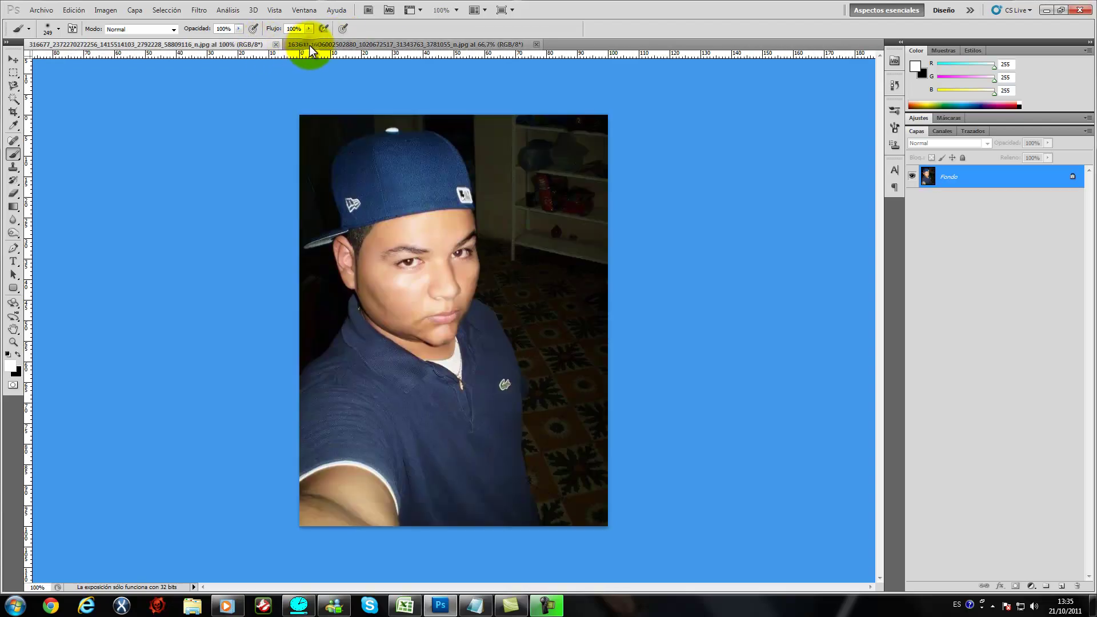
pyautogui.click(310, 46)
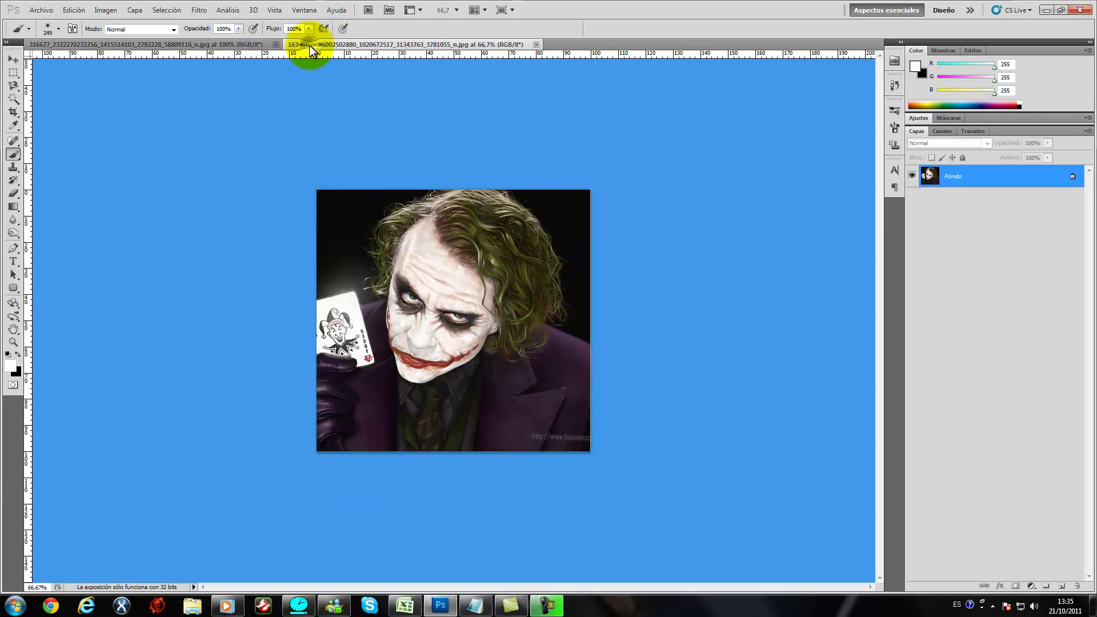
pyautogui.click(12, 73)
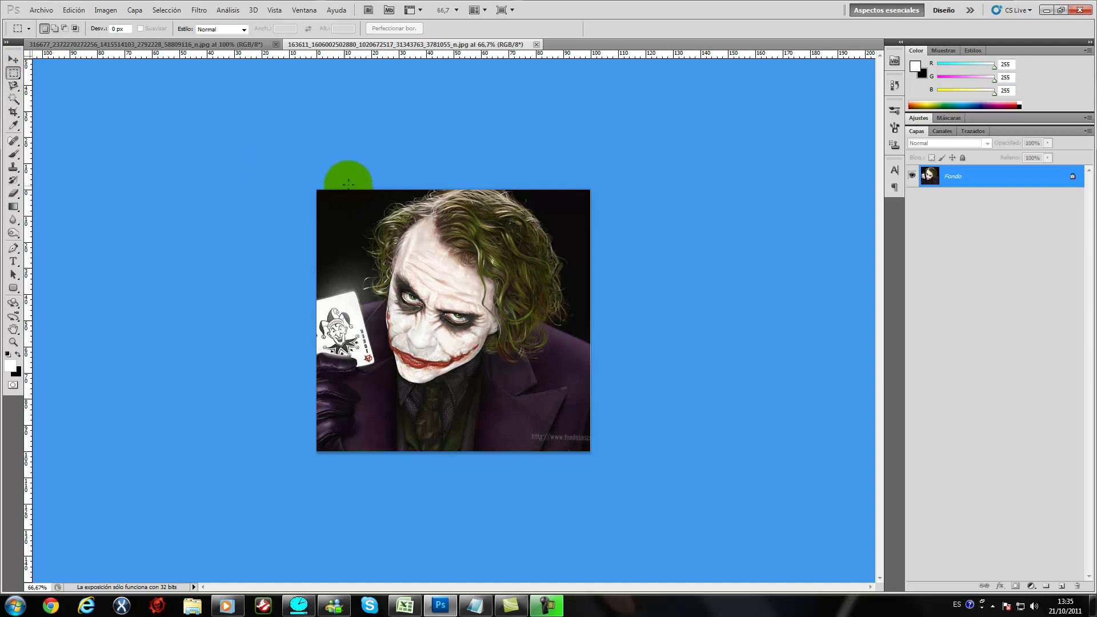
pyautogui.moveTo(347, 162)
pyautogui.mouseDown()
pyautogui.moveTo(512, 355)
pyautogui.moveTo(570, 393)
pyautogui.mouseUp()
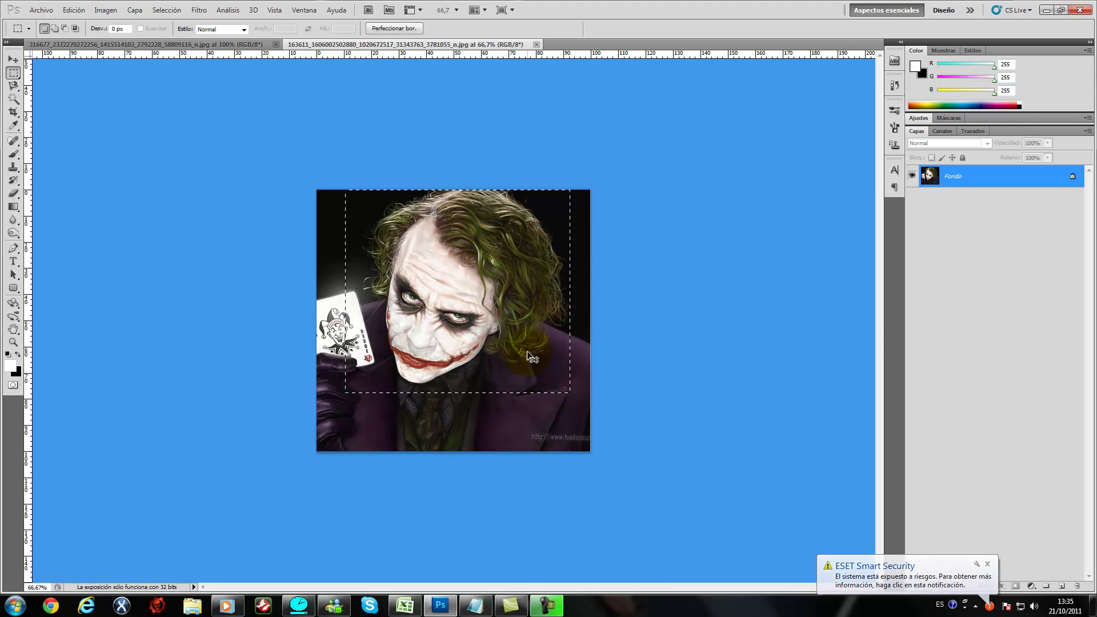
pyautogui.click(206, 44)
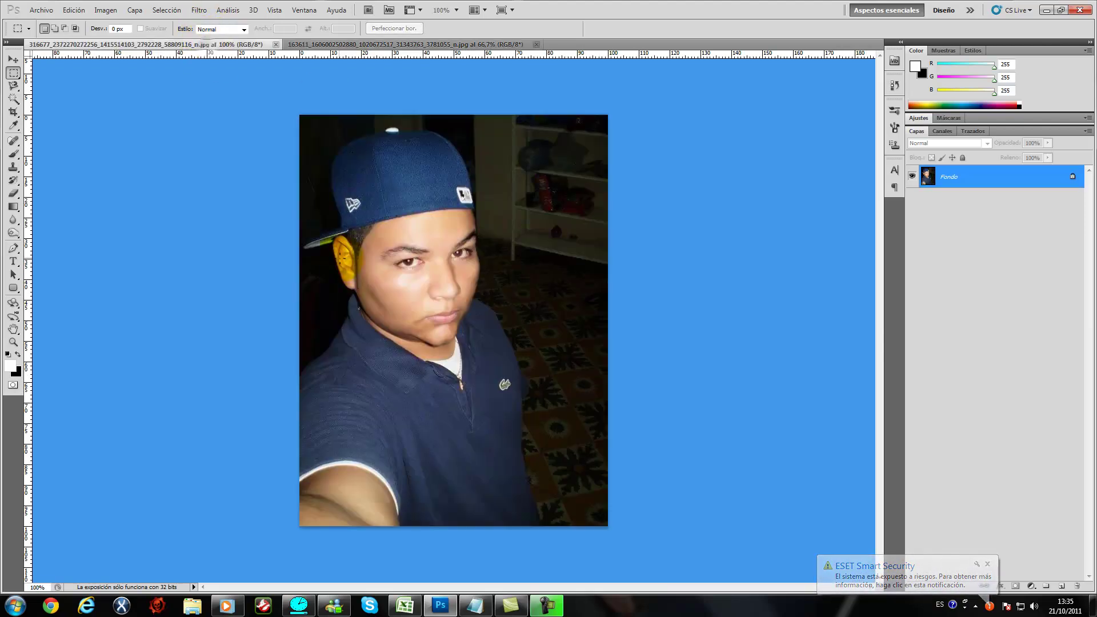
pyautogui.hotkey('ctrl', 'v')
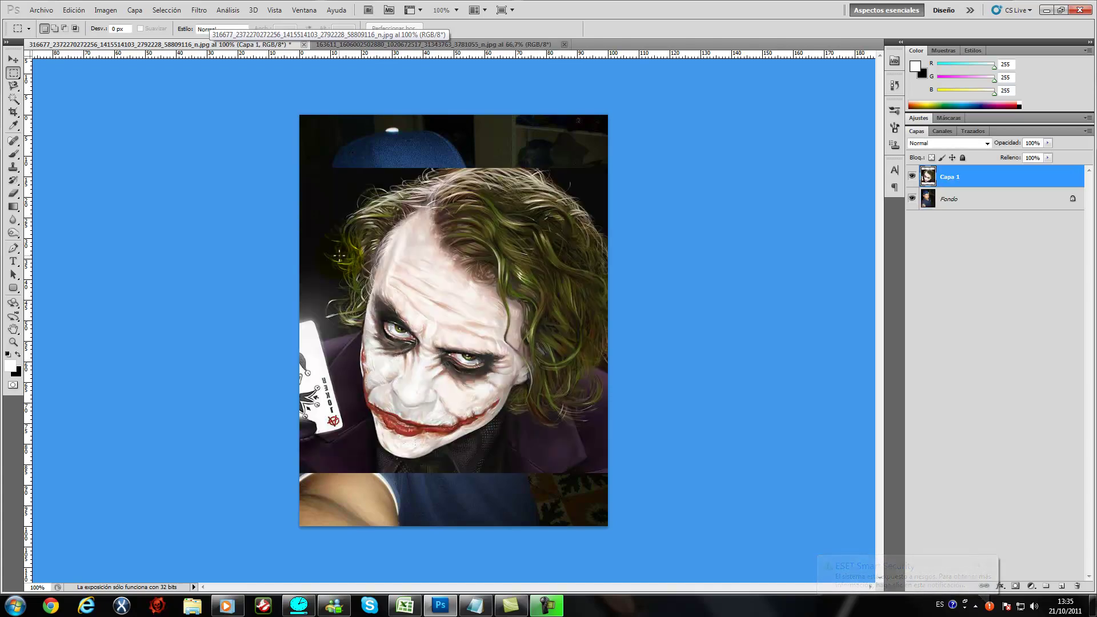
# Step: Magic-wand and delete the dark background around the Joker's head, hair and beside the card
pyautogui.click(13, 102)
pyautogui.click(324, 184)
pyautogui.press('Delete')
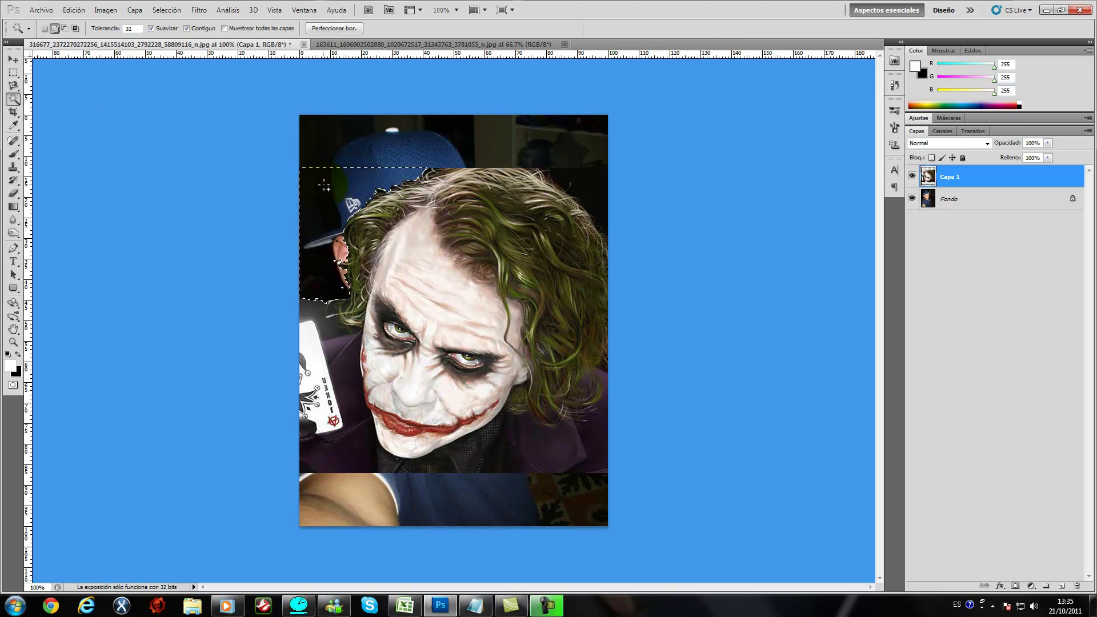
pyautogui.click(592, 193)
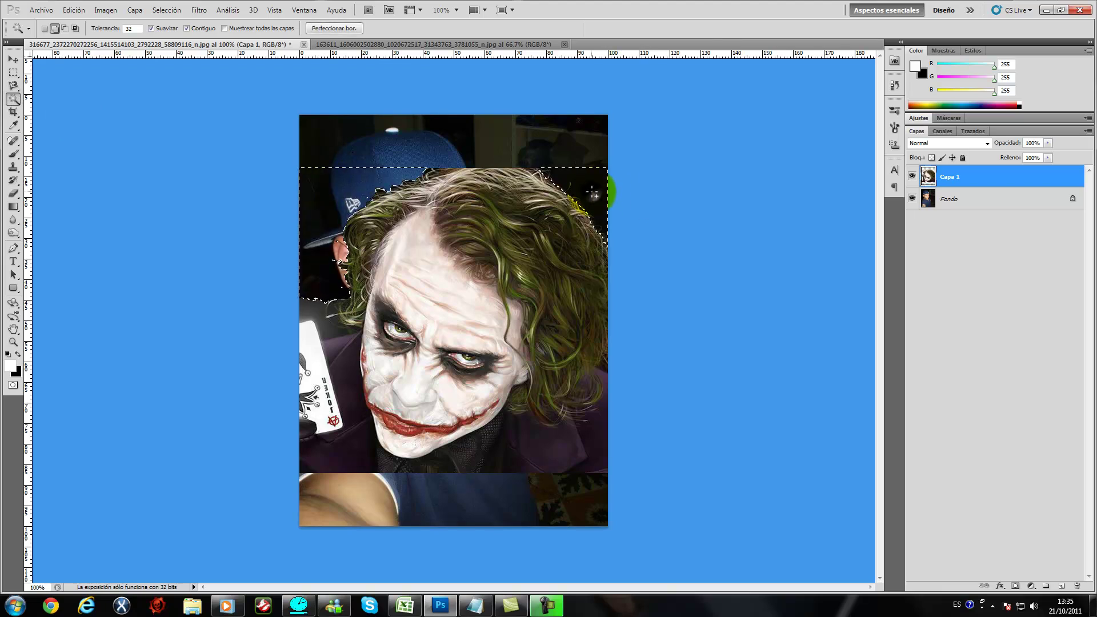
pyautogui.click(327, 330)
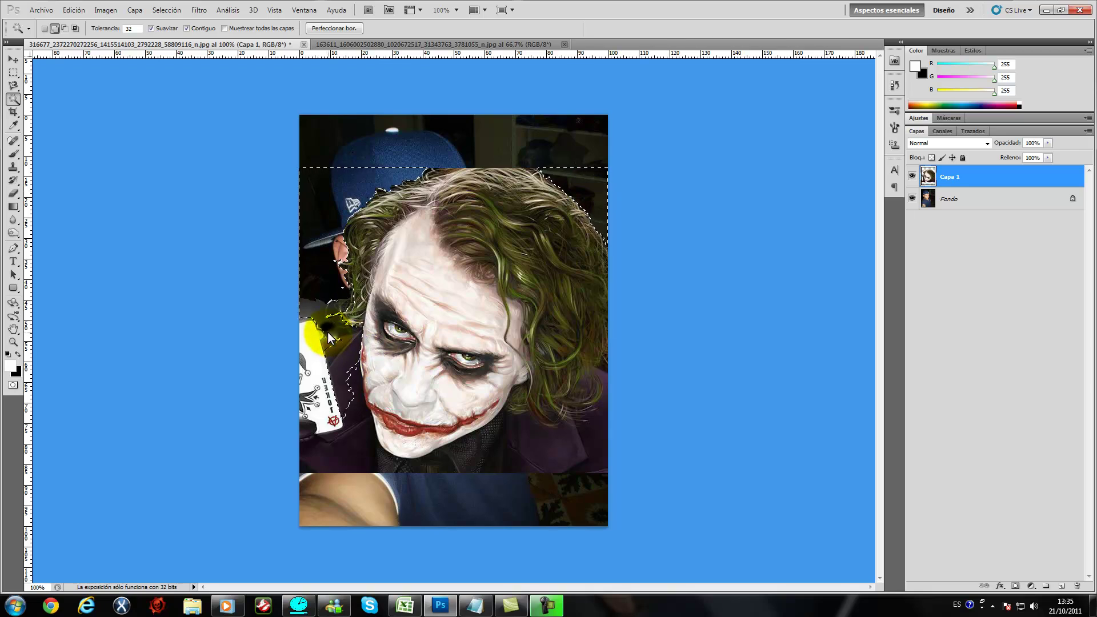
pyautogui.press('Delete')
# Step: Delete the card and the lower dark area below the face, then deselect
pyautogui.click(319, 402)
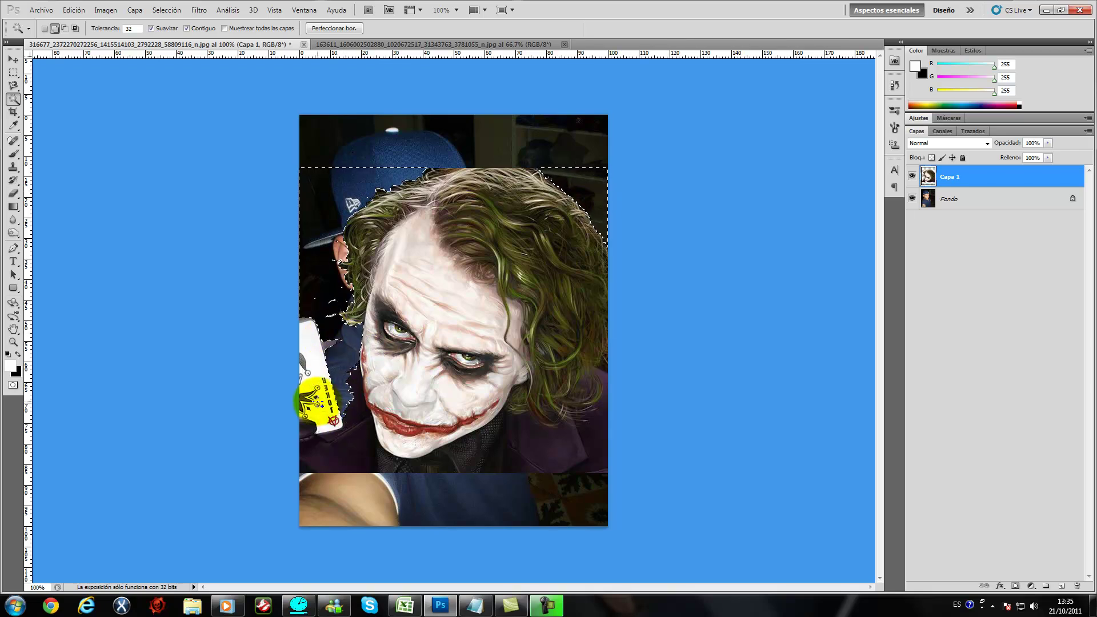
pyautogui.press('Delete')
pyautogui.click(331, 451)
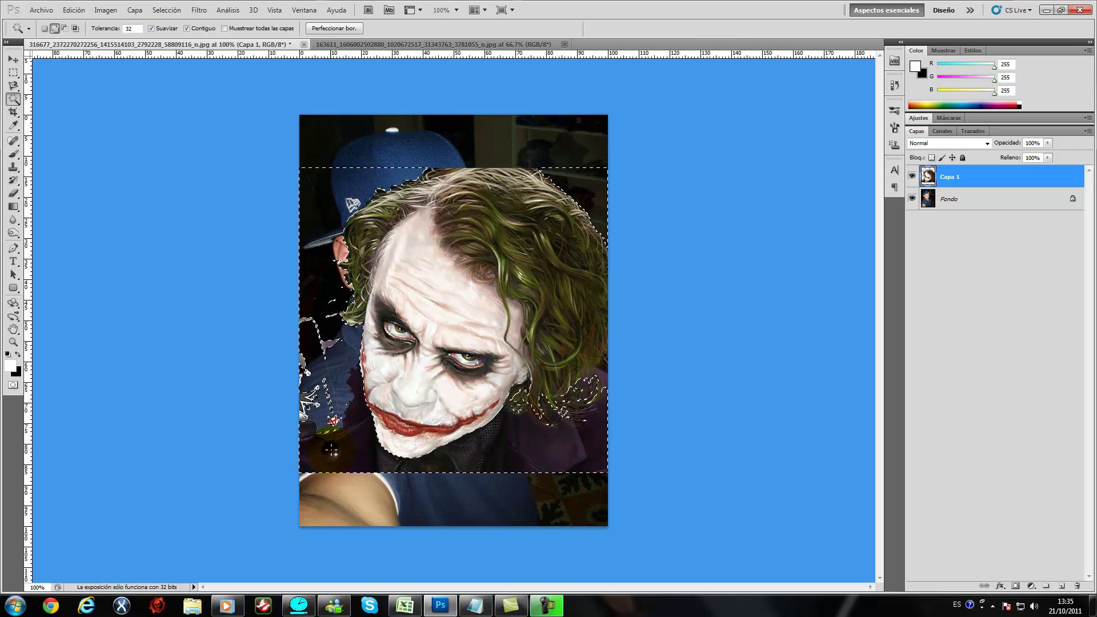
pyautogui.press('Delete')
pyautogui.click(135, 228)
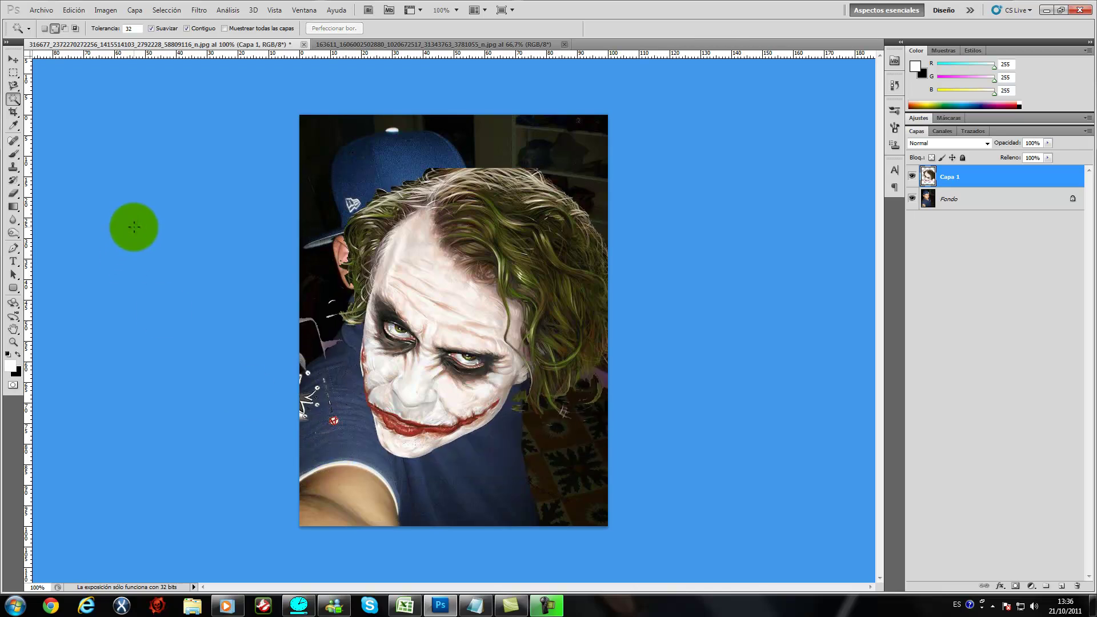
# Step: Erase stray edges and green hair bits along the left side with a 63 px eraser
pyautogui.click(13, 193)
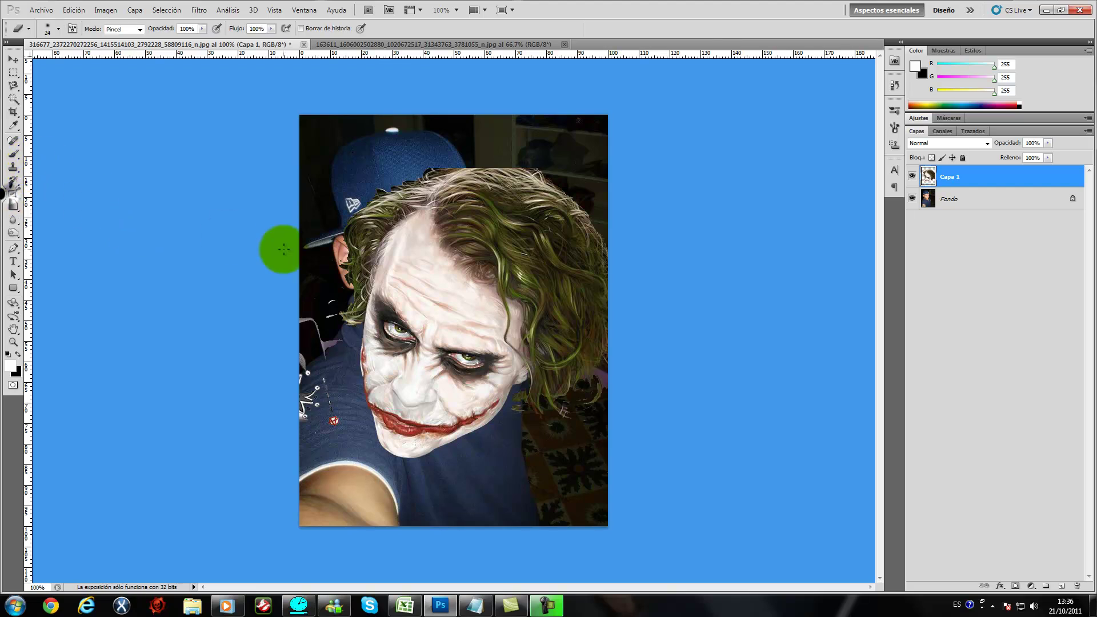
pyautogui.click(59, 27)
pyautogui.moveTo(51, 63); pyautogui.dragTo(52, 63)
pyautogui.moveTo(282, 312)
pyautogui.mouseDown()
pyautogui.moveTo(306, 410)
pyautogui.moveTo(327, 373)
pyautogui.mouseUp()
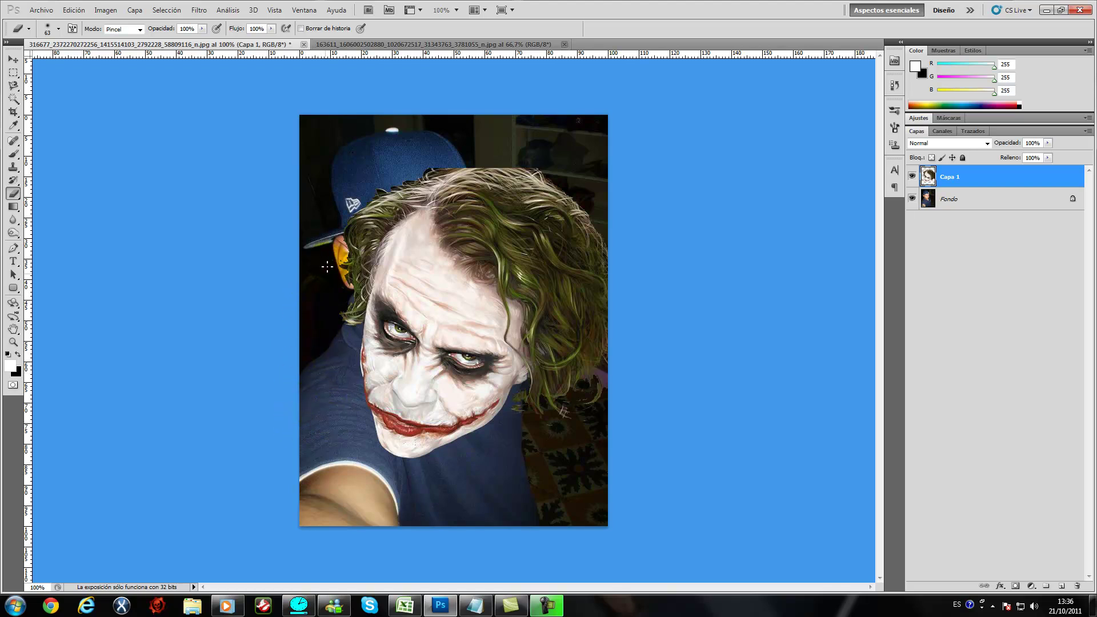
pyautogui.moveTo(321, 248); pyautogui.dragTo(249, 196)
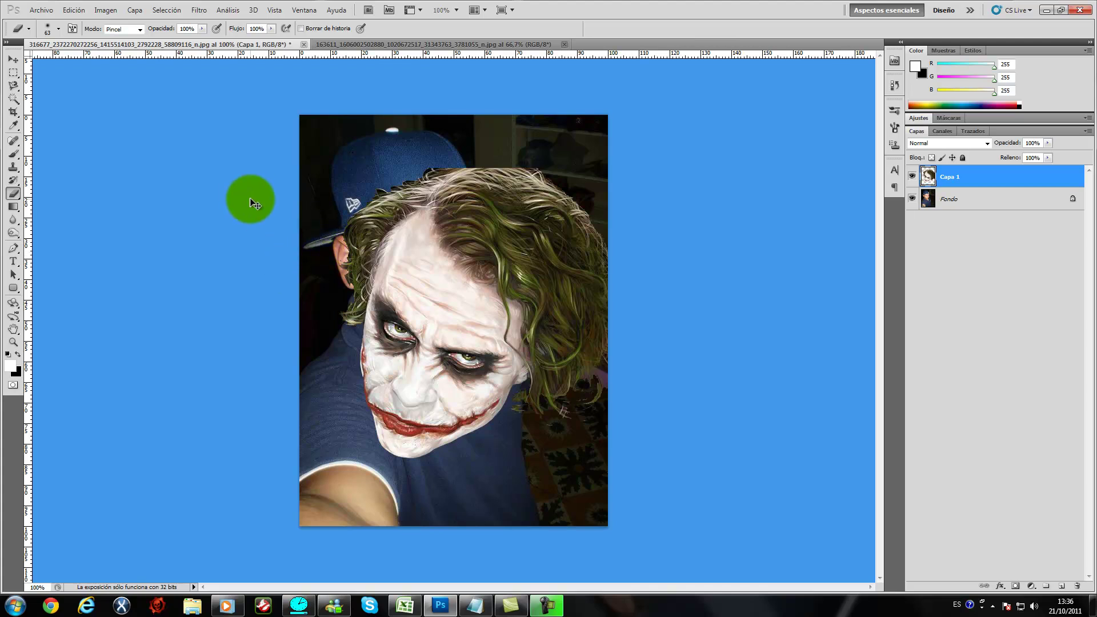
# Step: Zoom in and erase leftovers near the hat brim and over the ear with a 14 px eraser
pyautogui.hotkey('ctrl', '+')
pyautogui.scroll(3, 252, 200)
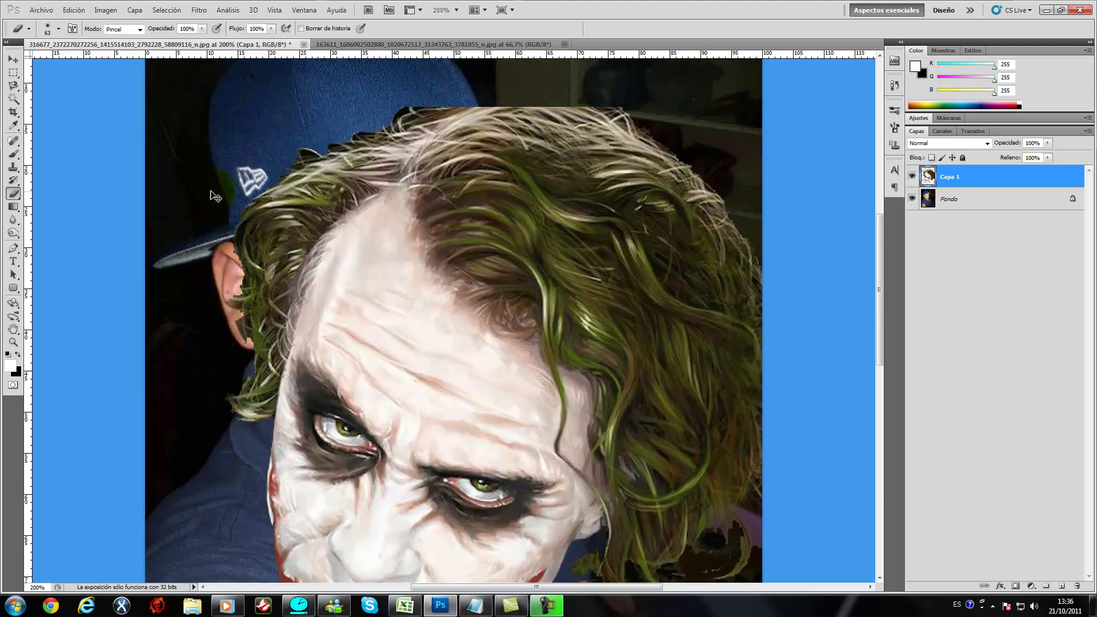
pyautogui.hotkey('ctrl', '+')
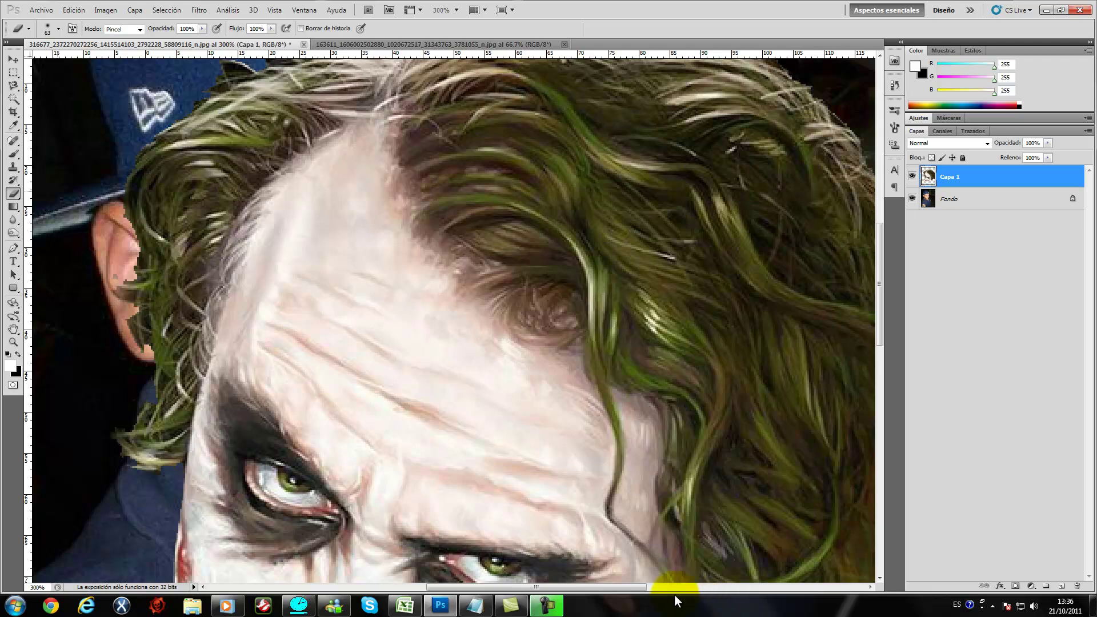
pyautogui.moveTo(632, 588); pyautogui.dragTo(557, 588)
pyautogui.click(50, 29)
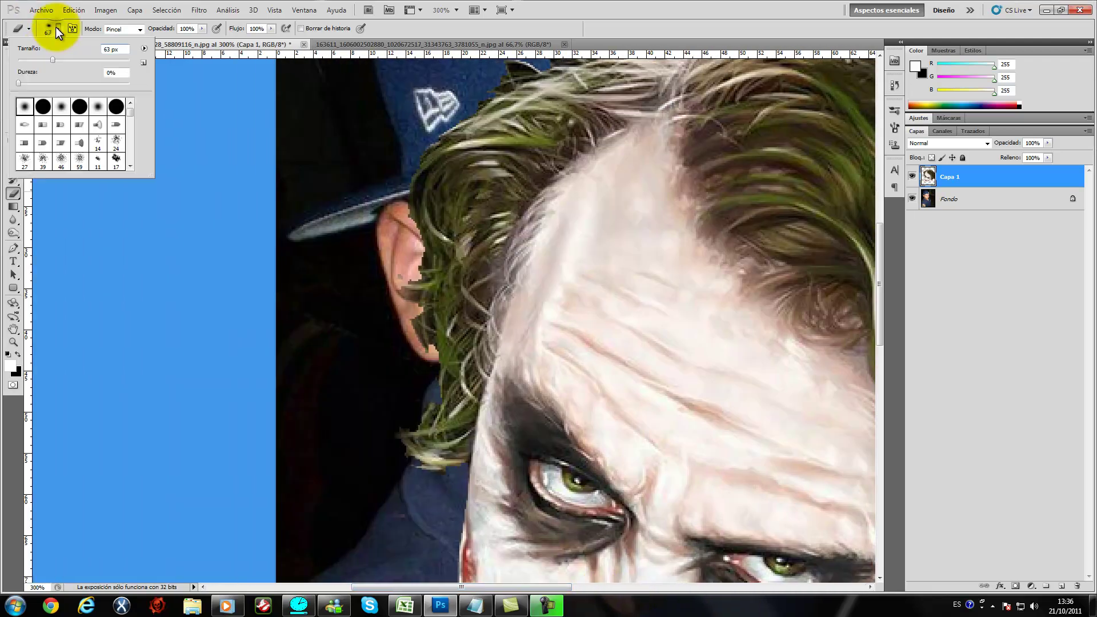
pyautogui.moveTo(50, 60); pyautogui.dragTo(25, 60)
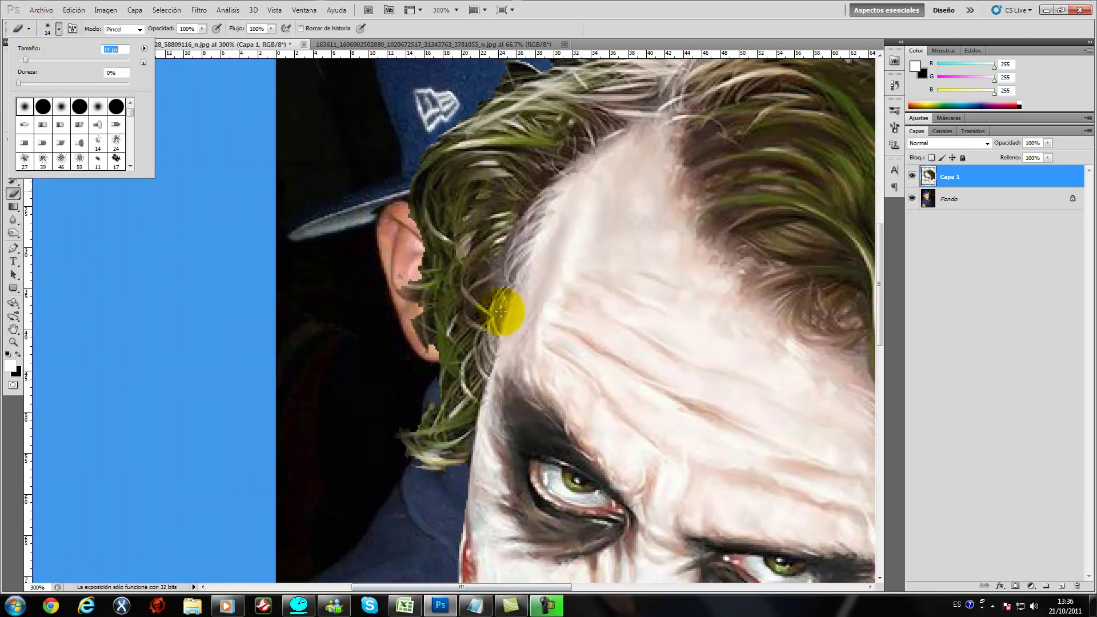
pyautogui.click(389, 204)
pyautogui.moveTo(391, 206); pyautogui.dragTo(400, 212)
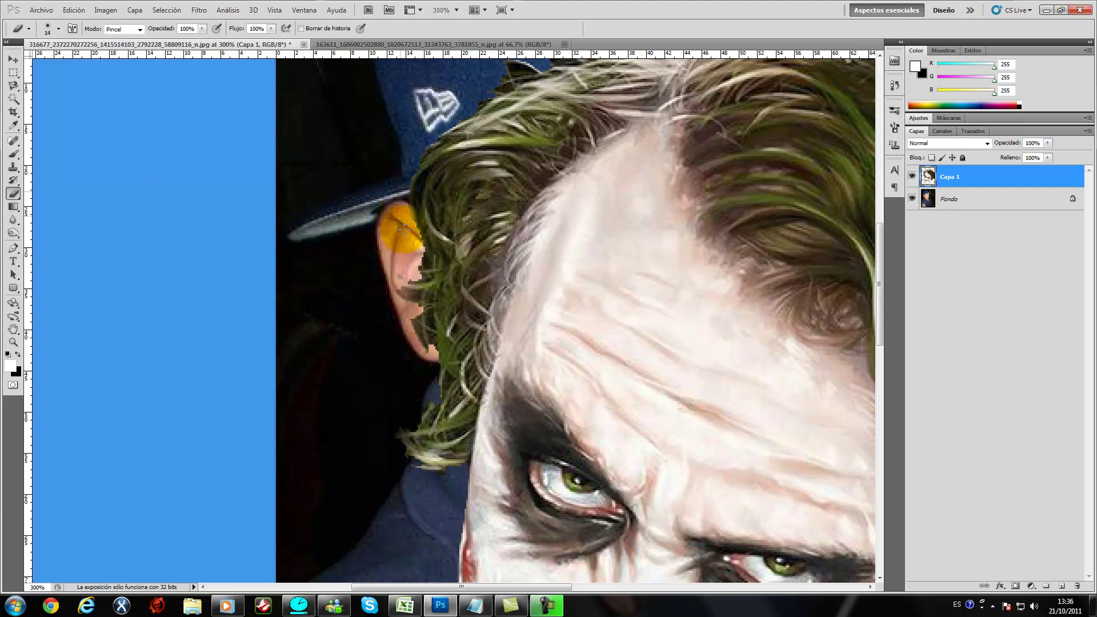
pyautogui.moveTo(413, 268); pyautogui.dragTo(400, 333)
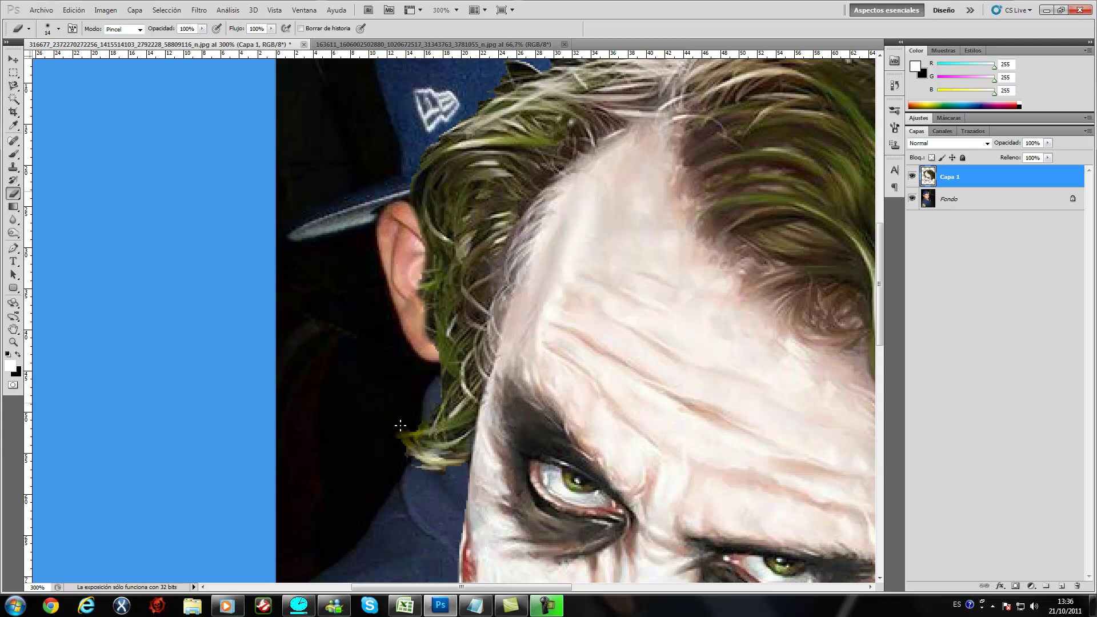
# Step: Scroll around to inspect the cleaned hair edges, then zoom back out to the whole image
pyautogui.scroll(-3, 432, 404)
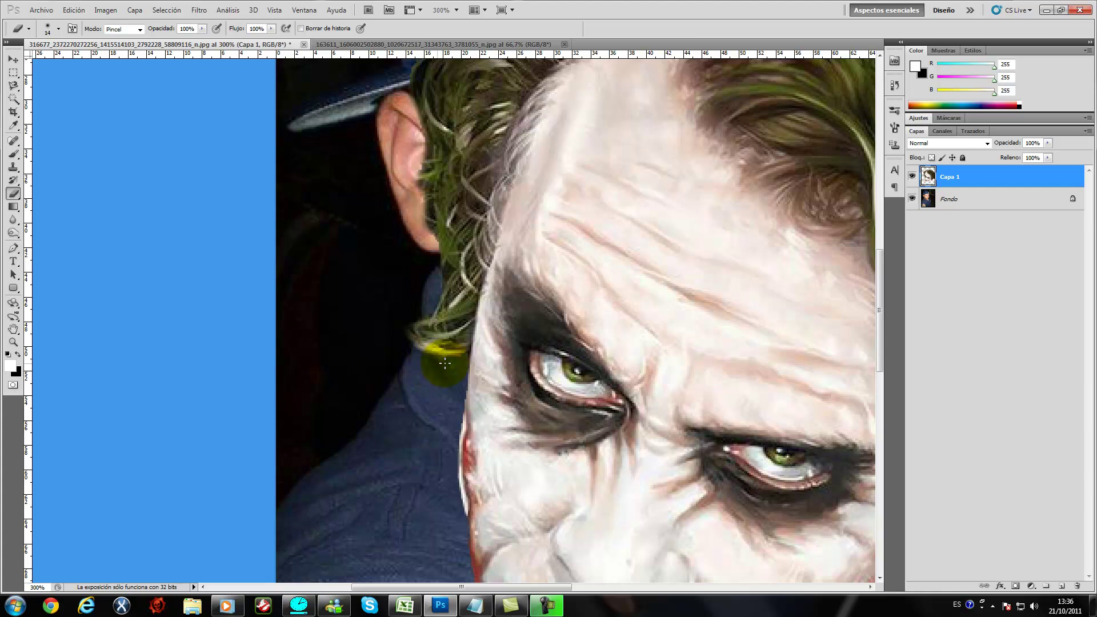
pyautogui.scroll(-2, 455, 363)
pyautogui.keyDown('alt'); pyautogui.scroll(1, 439, 377); pyautogui.keyUp('alt')
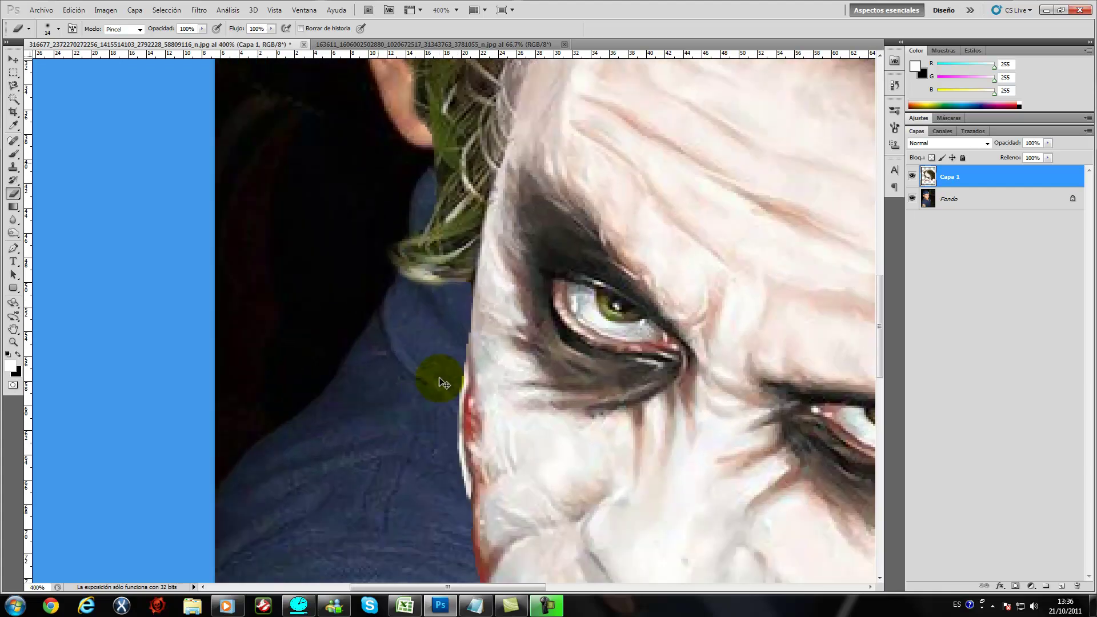
pyautogui.keyDown('alt'); pyautogui.scroll(-3, 439, 378); pyautogui.keyUp('alt')
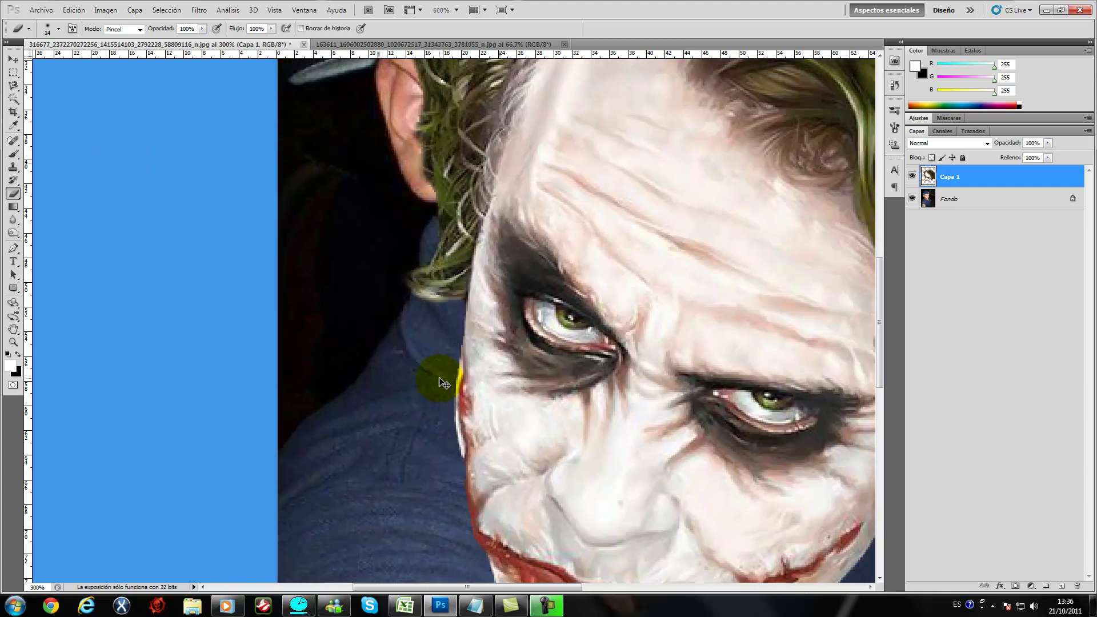
pyautogui.keyDown('alt'); pyautogui.scroll(1, 385, 326); pyautogui.keyUp('alt')
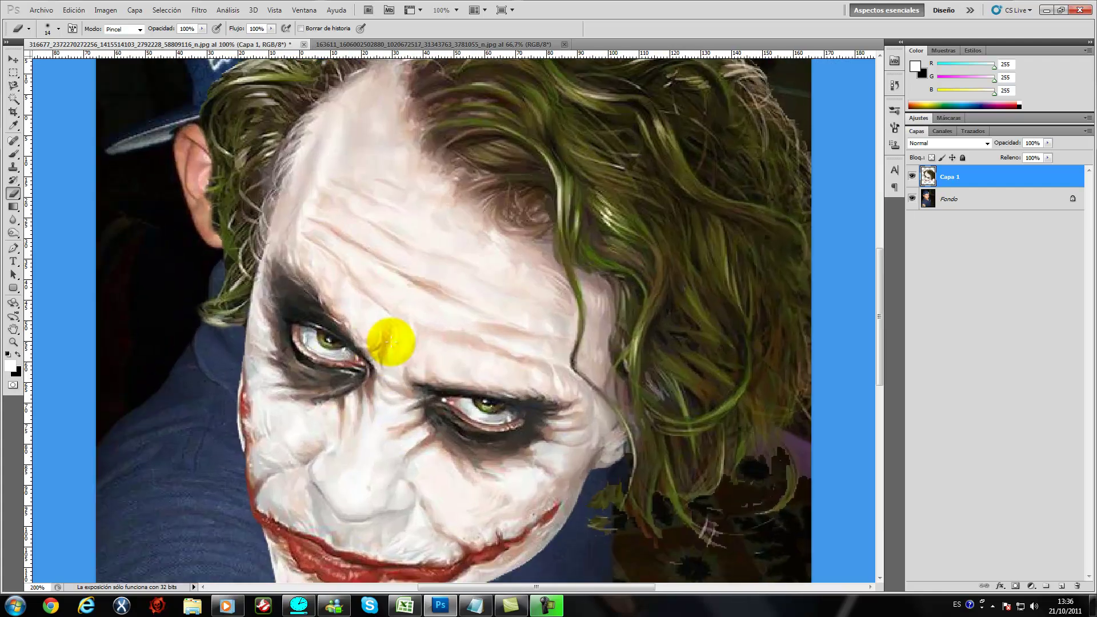
pyautogui.scroll(1, 233, 278)
pyautogui.scroll(2, 232, 276)
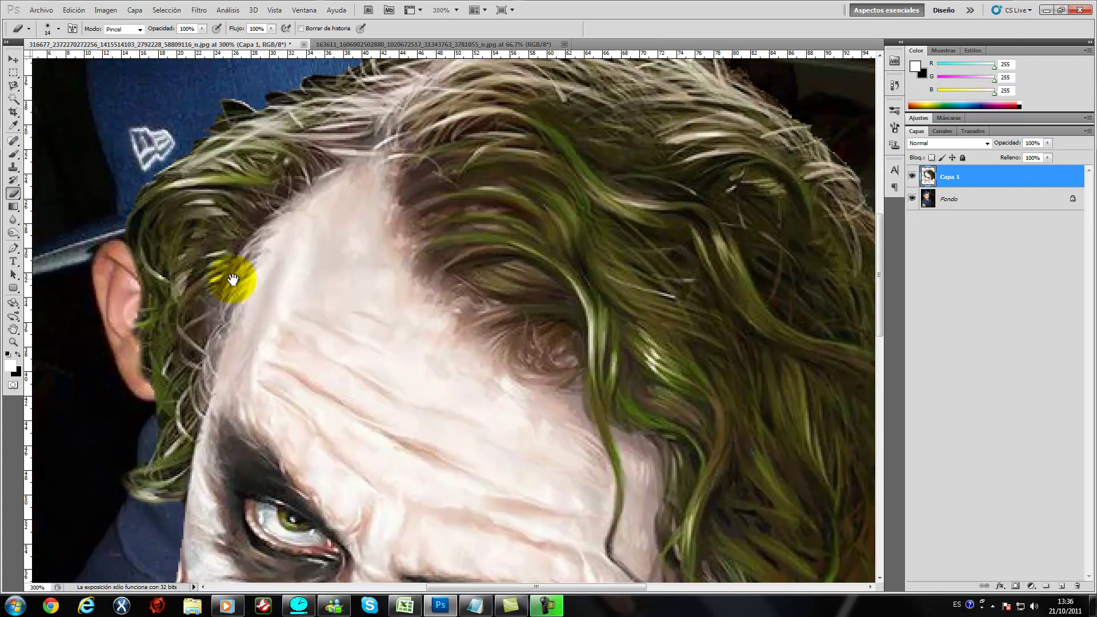
pyautogui.scroll(2, 233, 276)
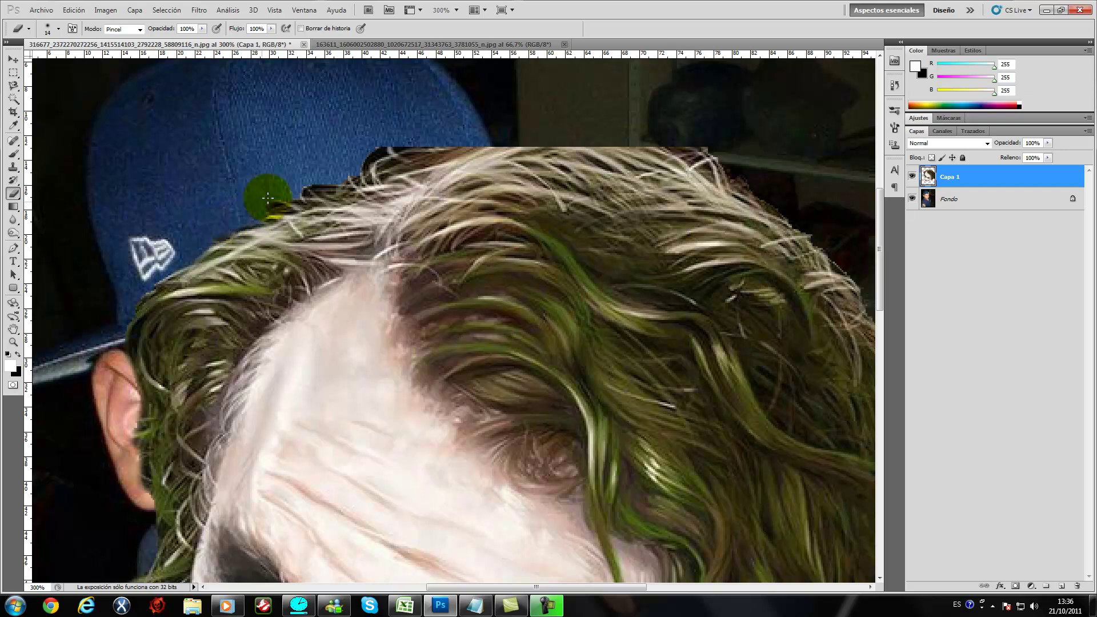
pyautogui.hotkey('ctrl', '-')
pyautogui.hotkey('ctrl', '-')
pyautogui.hotkey('ctrl', '-')
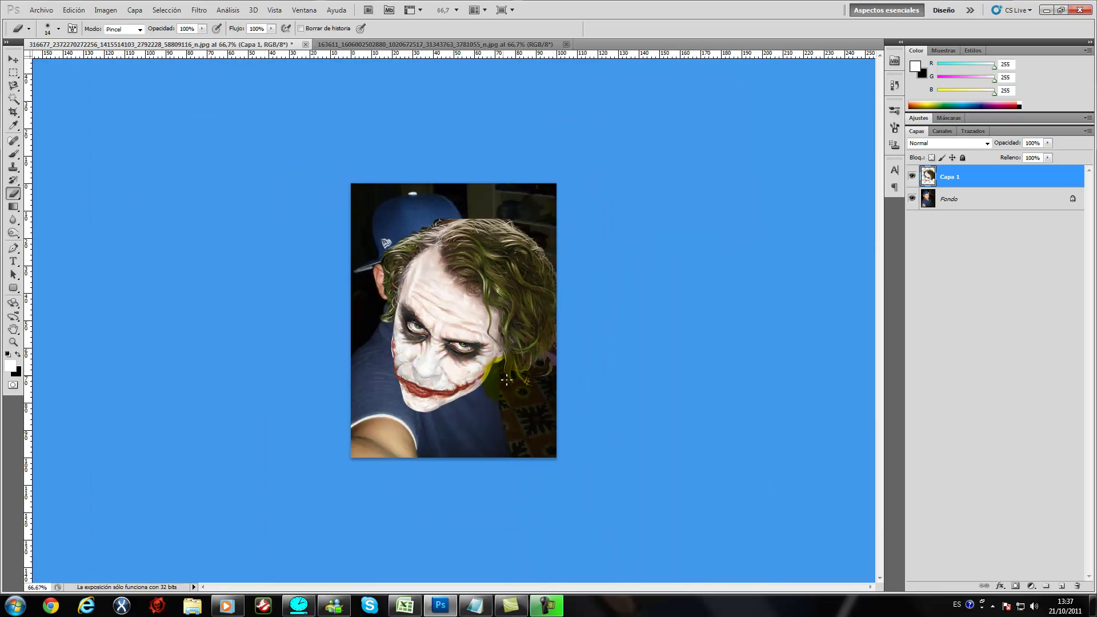
# Step: Flip the Joker layer horizontally, shrink it, tilt it about 10° and place it over the man's face
pyautogui.hotkey('ctrl', 't')
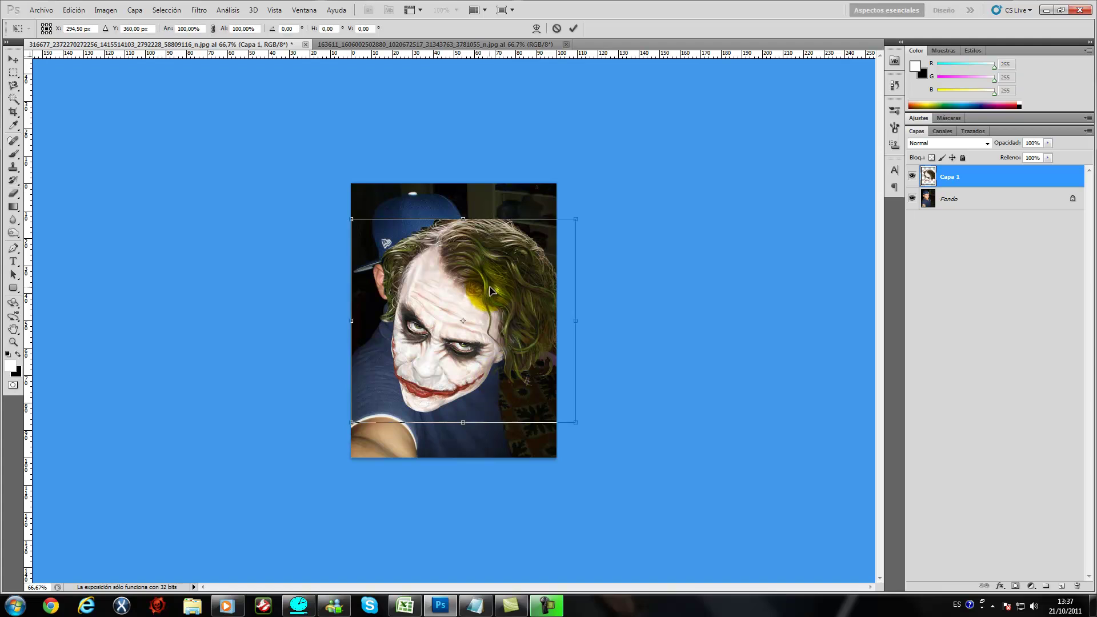
pyautogui.moveTo(488, 293); pyautogui.dragTo(634, 281)
pyautogui.moveTo(722, 311); pyautogui.dragTo(338, 339)
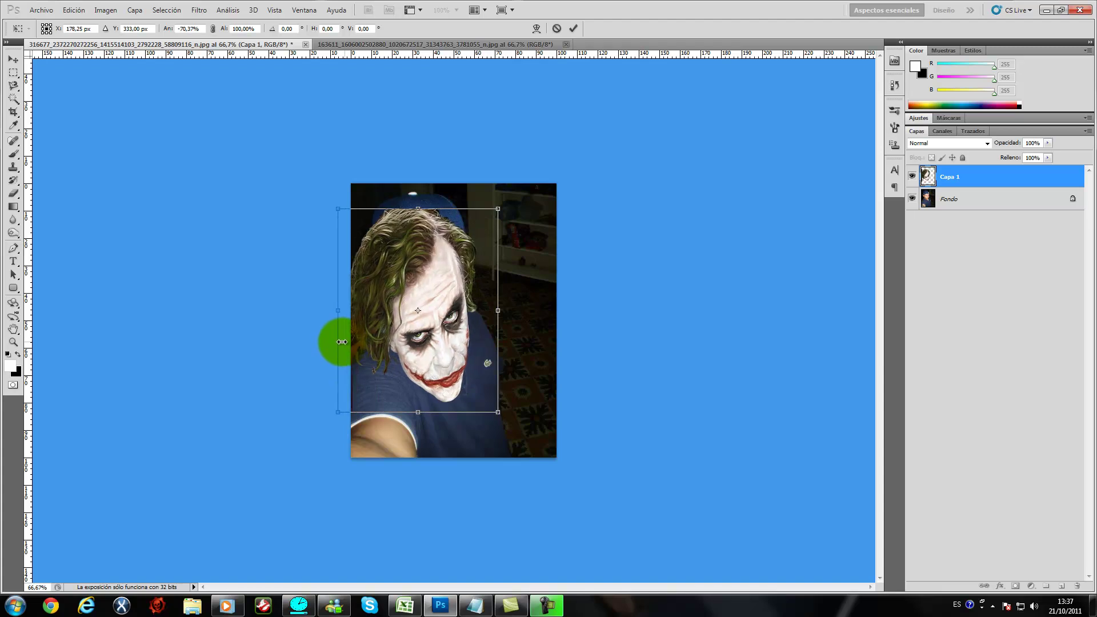
pyautogui.moveTo(422, 356); pyautogui.dragTo(427, 316)
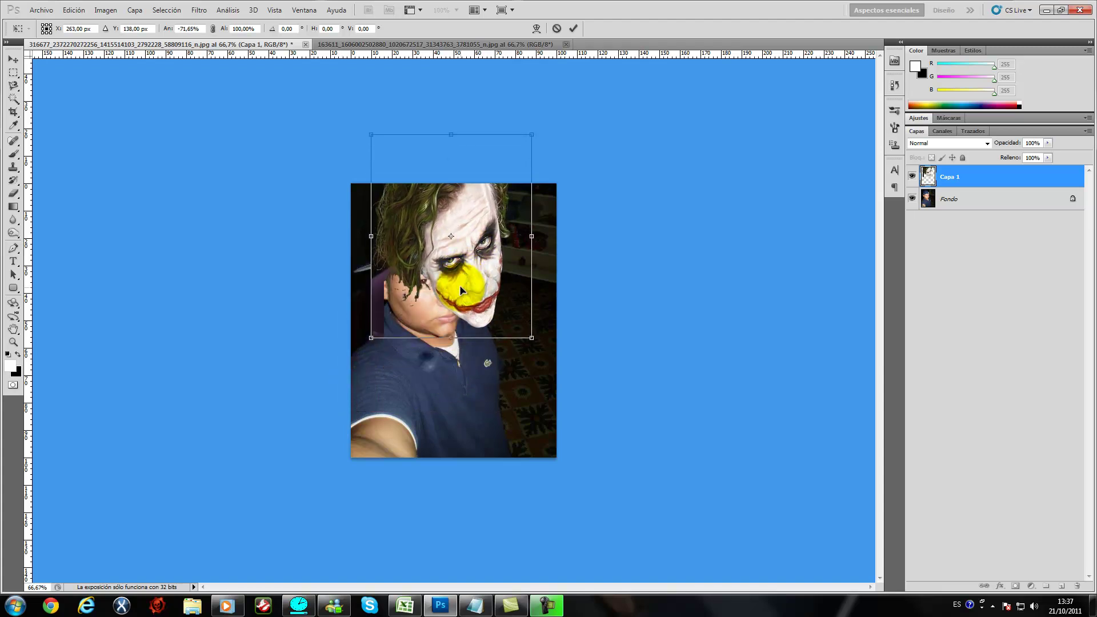
pyautogui.moveTo(498, 163); pyautogui.dragTo(483, 200)
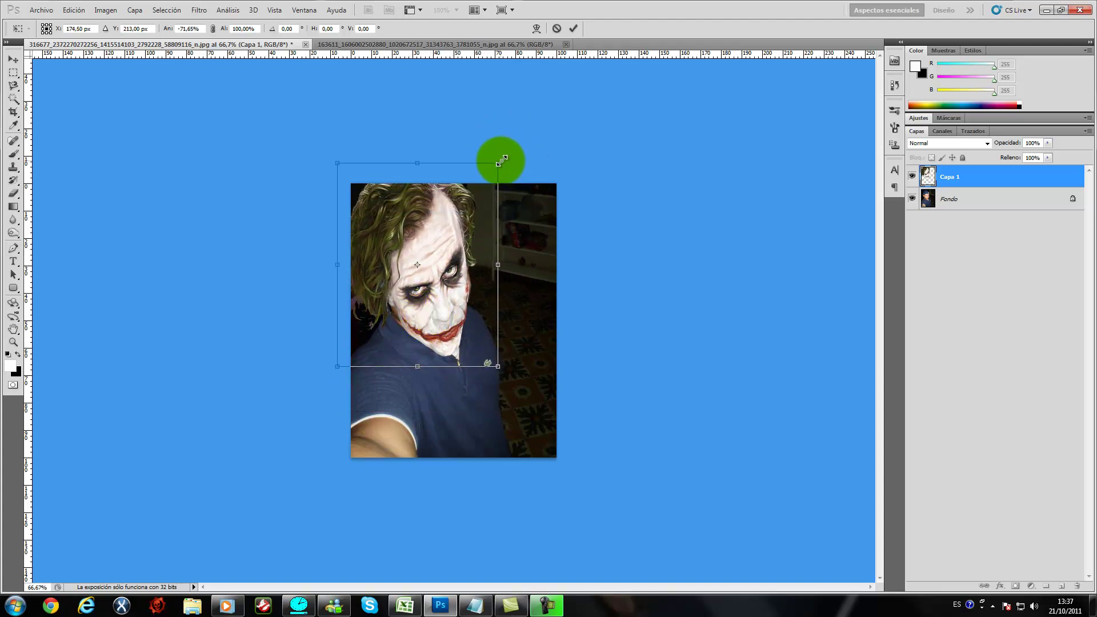
pyautogui.moveTo(433, 256); pyautogui.dragTo(458, 251)
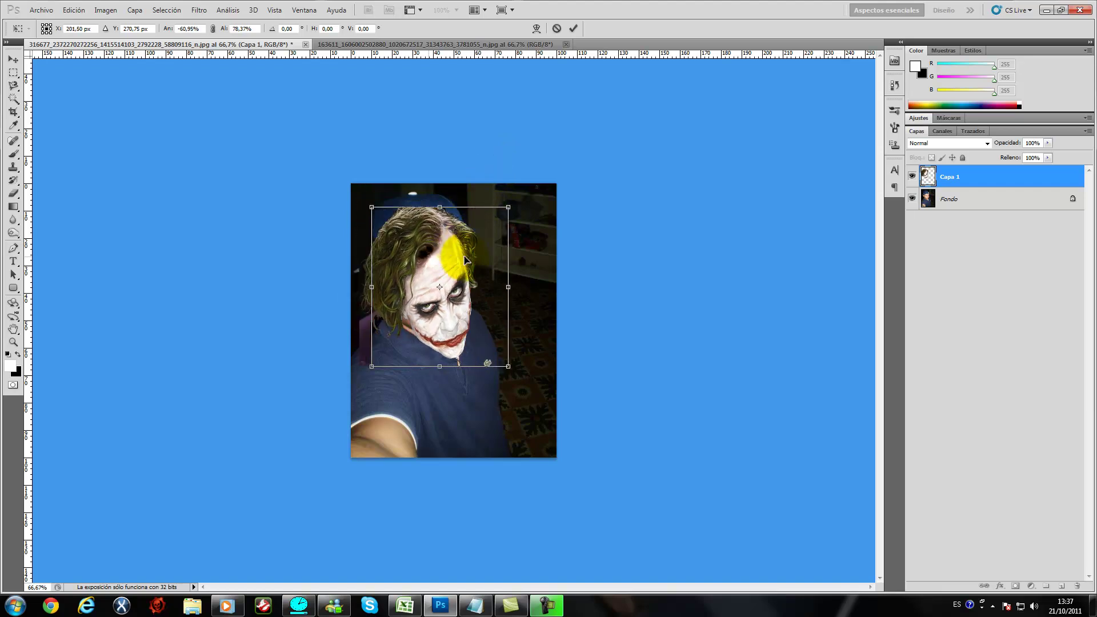
pyautogui.moveTo(355, 193); pyautogui.dragTo(380, 190)
pyautogui.moveTo(449, 250)
pyautogui.mouseDown()
pyautogui.moveTo(438, 238)
pyautogui.moveTo(449, 236)
pyautogui.mouseUp()
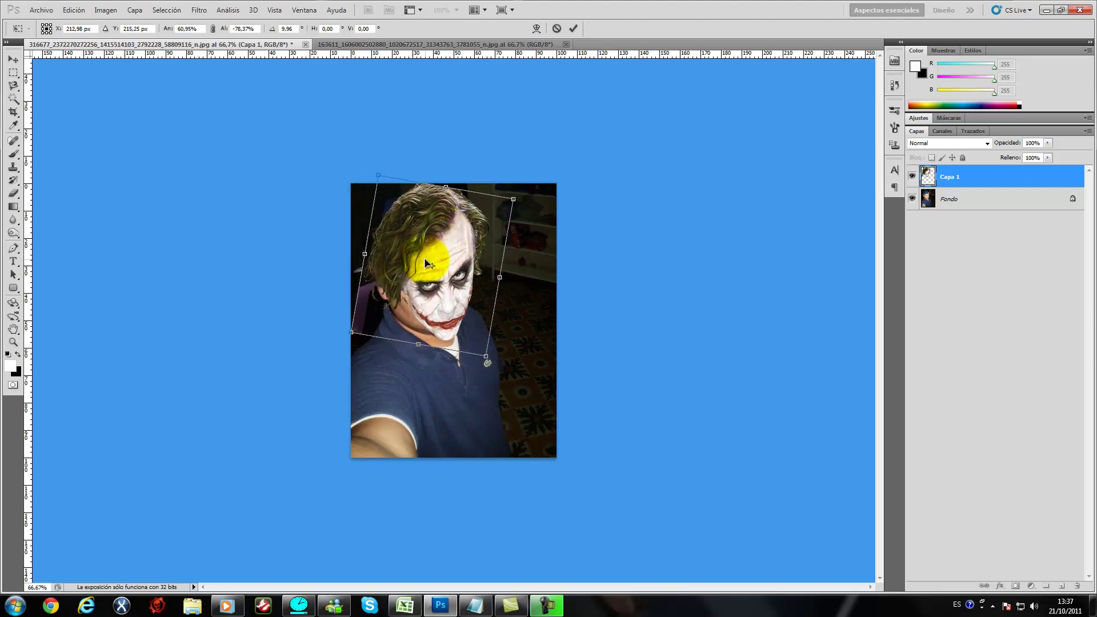
pyautogui.press('Return')
# Step: Zoom in and erase the Joker layer's edge along the man's cheek
pyautogui.press('e')
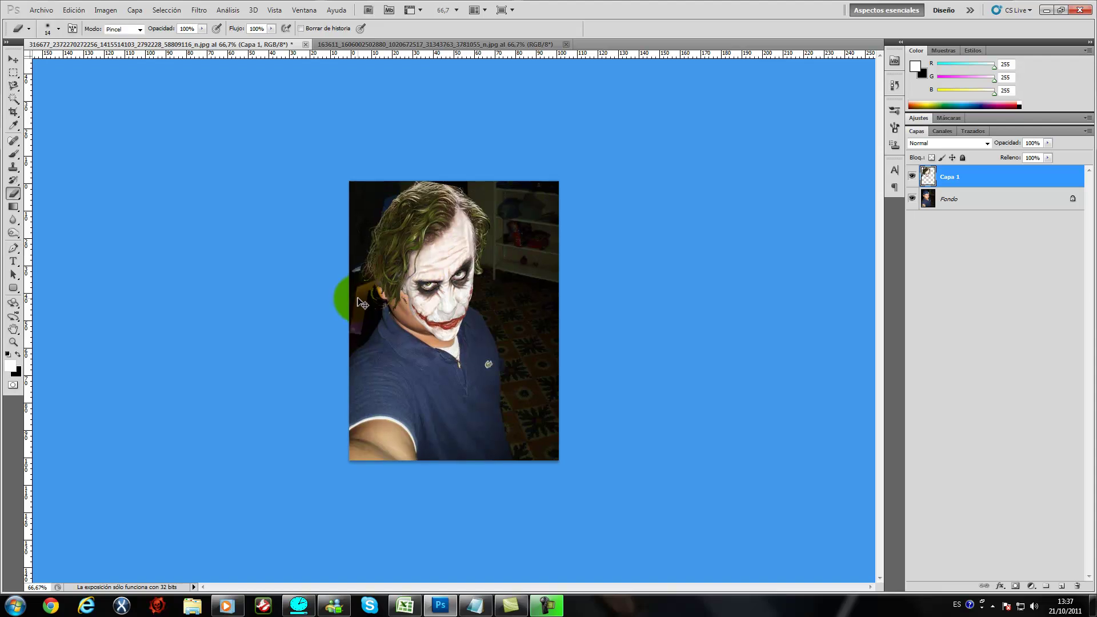
pyautogui.hotkey('ctrl', '+')
pyautogui.hotkey('ctrl', '+')
pyautogui.hotkey('ctrl', '+')
pyautogui.scroll(1, 268, 280)
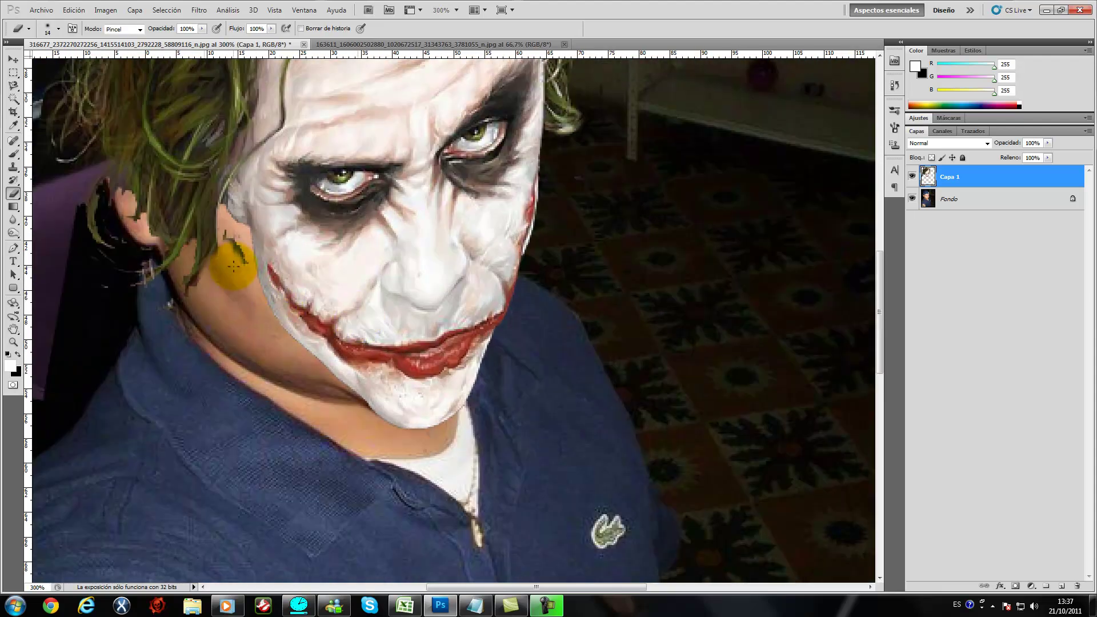
pyautogui.moveTo(232, 247)
pyautogui.mouseDown()
pyautogui.moveTo(220, 231)
pyautogui.moveTo(195, 290)
pyautogui.mouseUp()
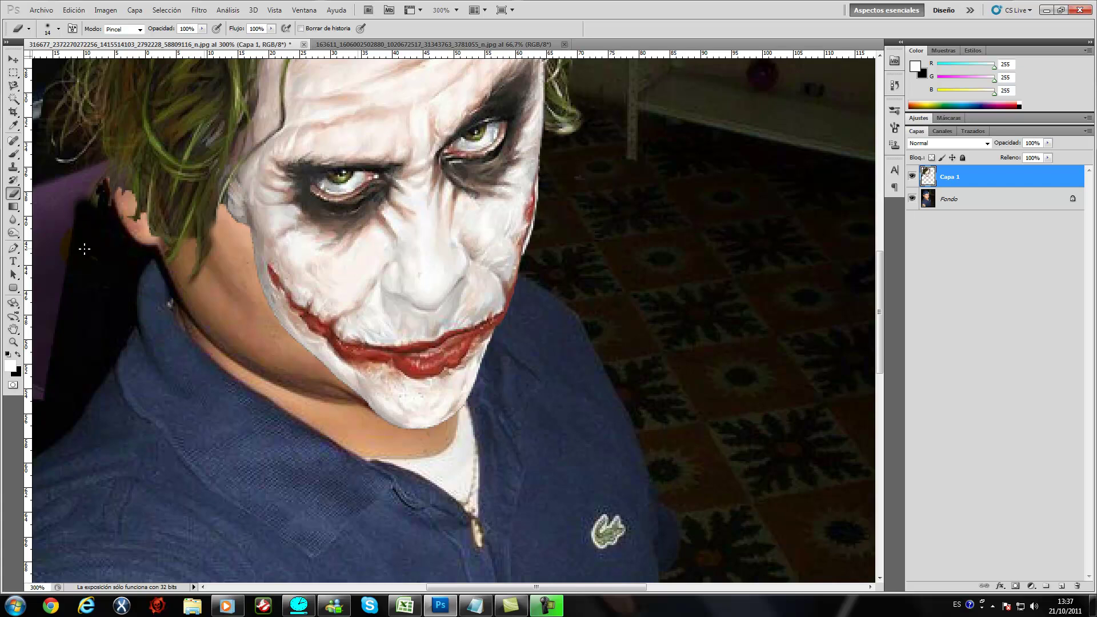
pyautogui.hotkey('ctrl', '-')
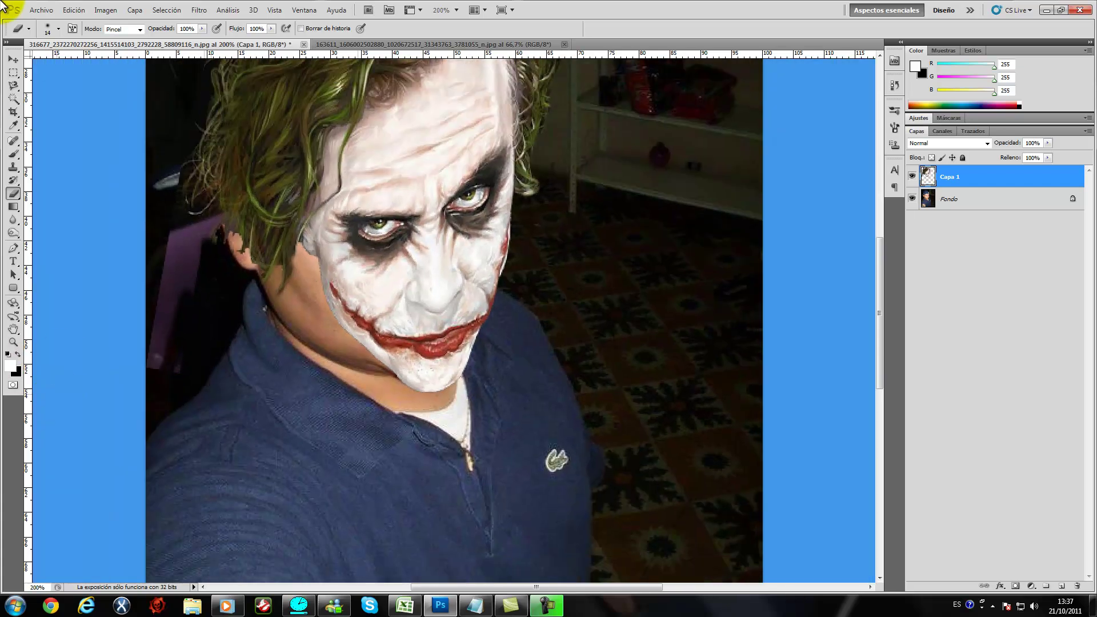
# Step: With a 34 px eraser, remove the lighter patch left of the face and the dark left edge
pyautogui.click(52, 33)
pyautogui.moveTo(22, 60); pyautogui.dragTo(36, 60)
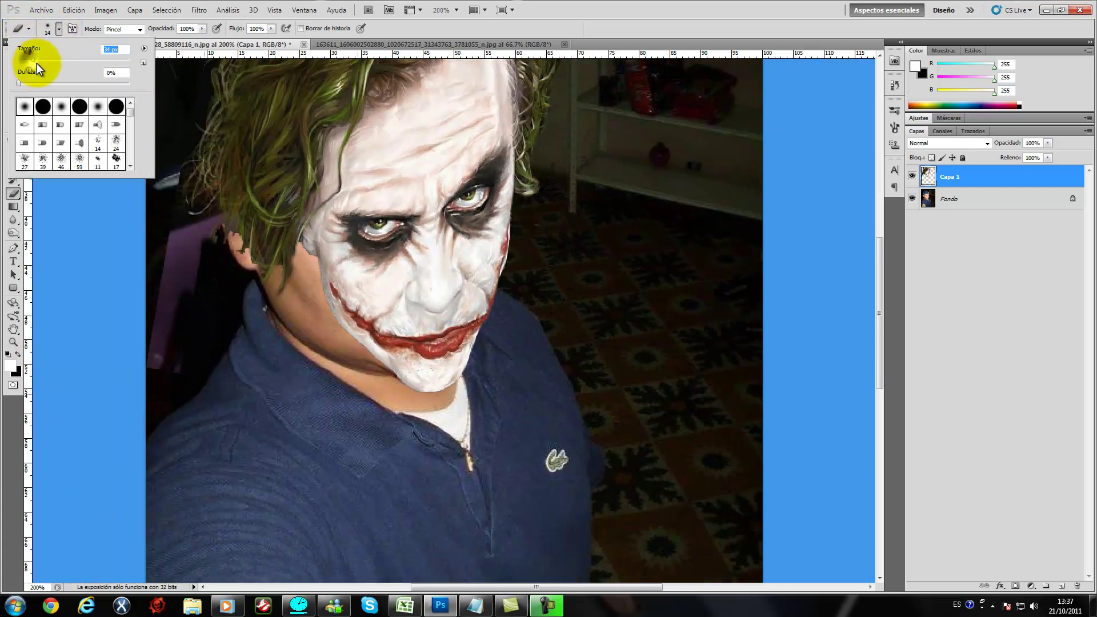
pyautogui.click(144, 300)
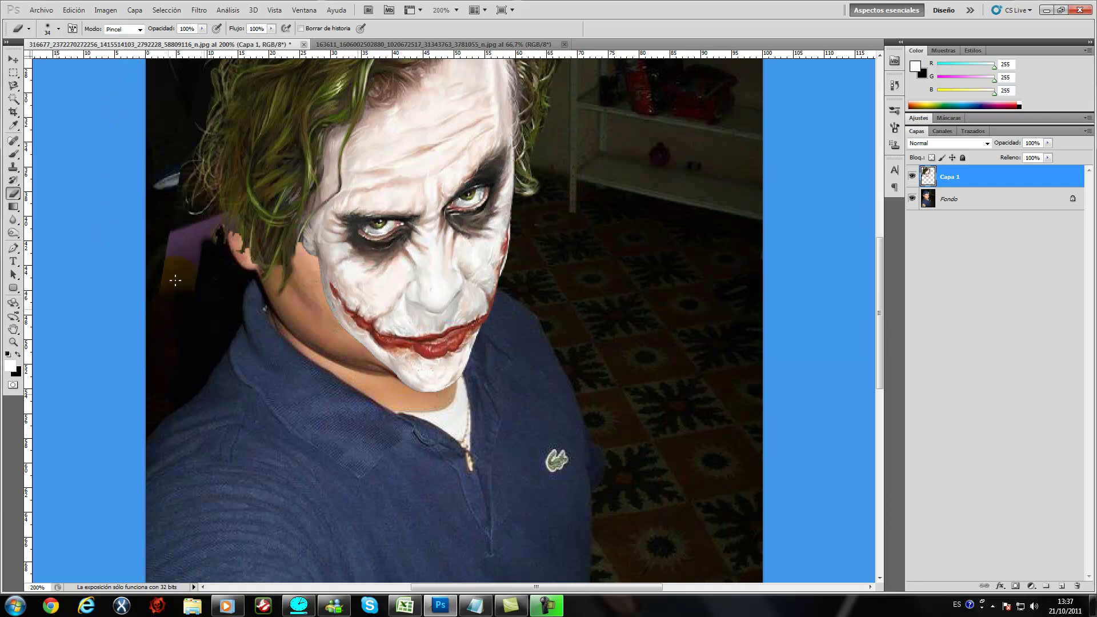
pyautogui.moveTo(175, 280); pyautogui.dragTo(201, 255)
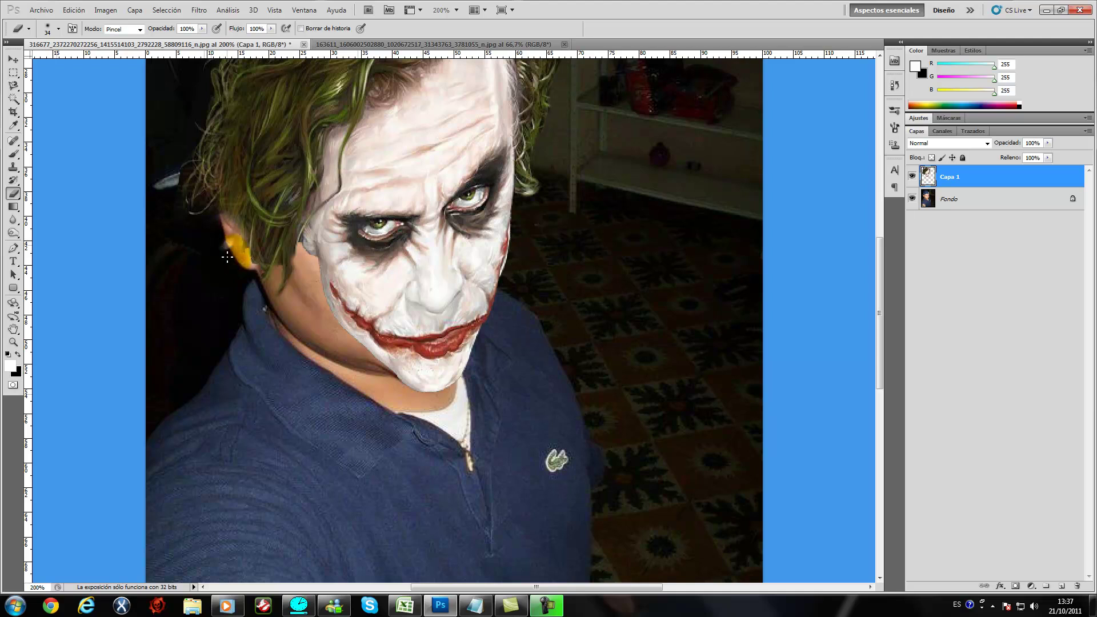
pyautogui.moveTo(153, 207); pyautogui.dragTo(167, 199)
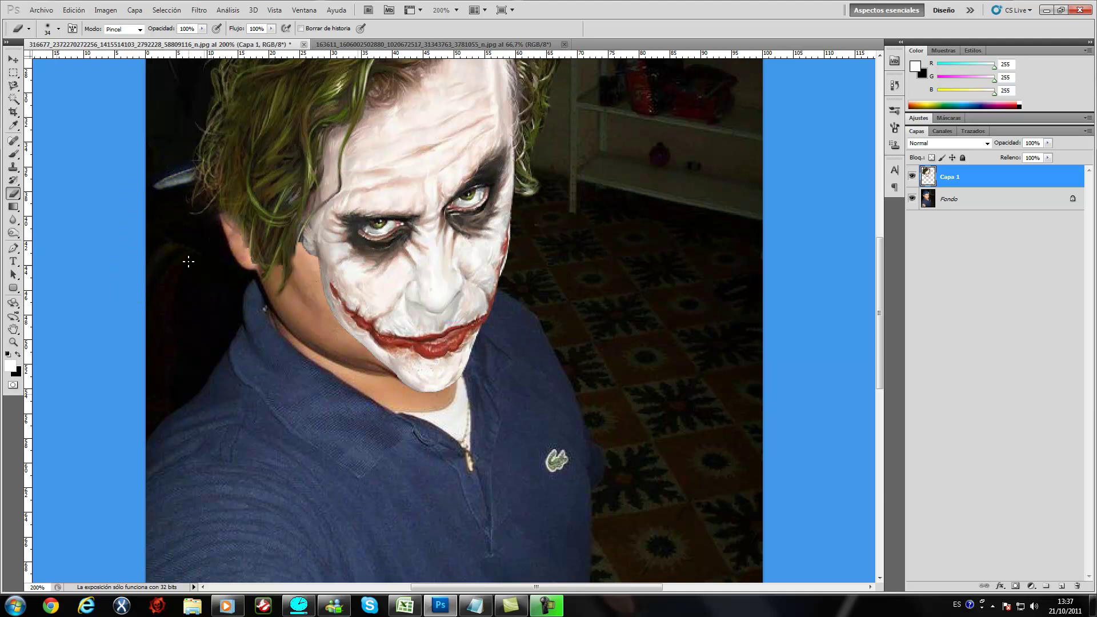
pyautogui.hotkey('ctrl', '-')
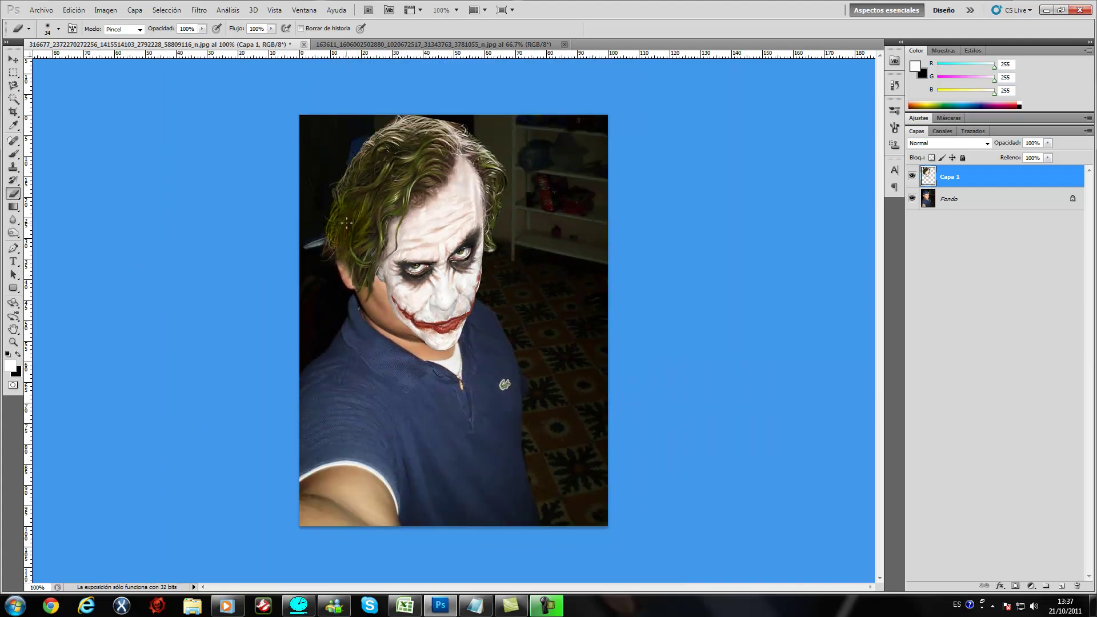
# Step: Scale the Joker layer to about 110% by 105% and shift it down-left over the face
pyautogui.hotkey('ctrl', 't')
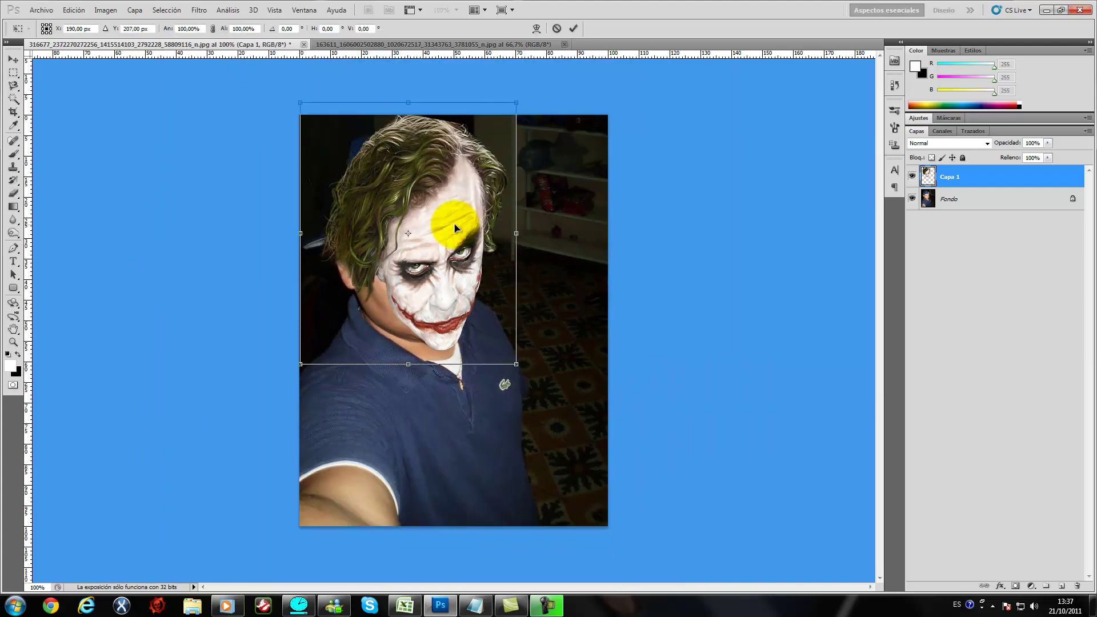
pyautogui.hotkey('ctrl', '+')
pyautogui.scroll(3, 455, 228)
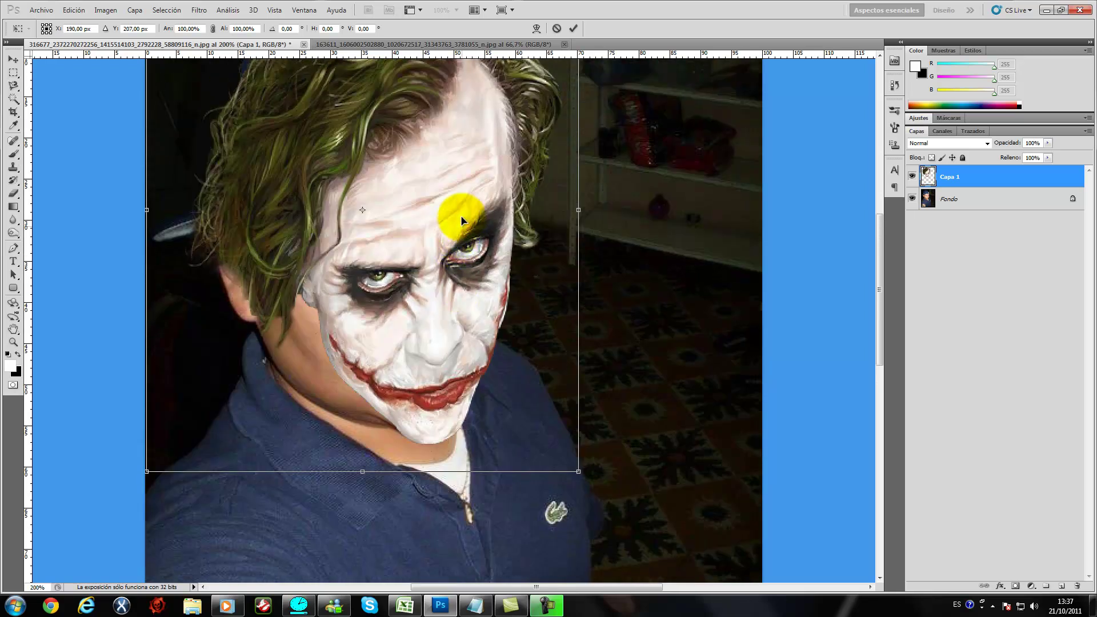
pyautogui.moveTo(147, 499)
pyautogui.mouseDown()
pyautogui.moveTo(132, 513)
pyautogui.moveTo(107, 493)
pyautogui.mouseUp()
pyautogui.moveTo(280, 388); pyautogui.dragTo(281, 443)
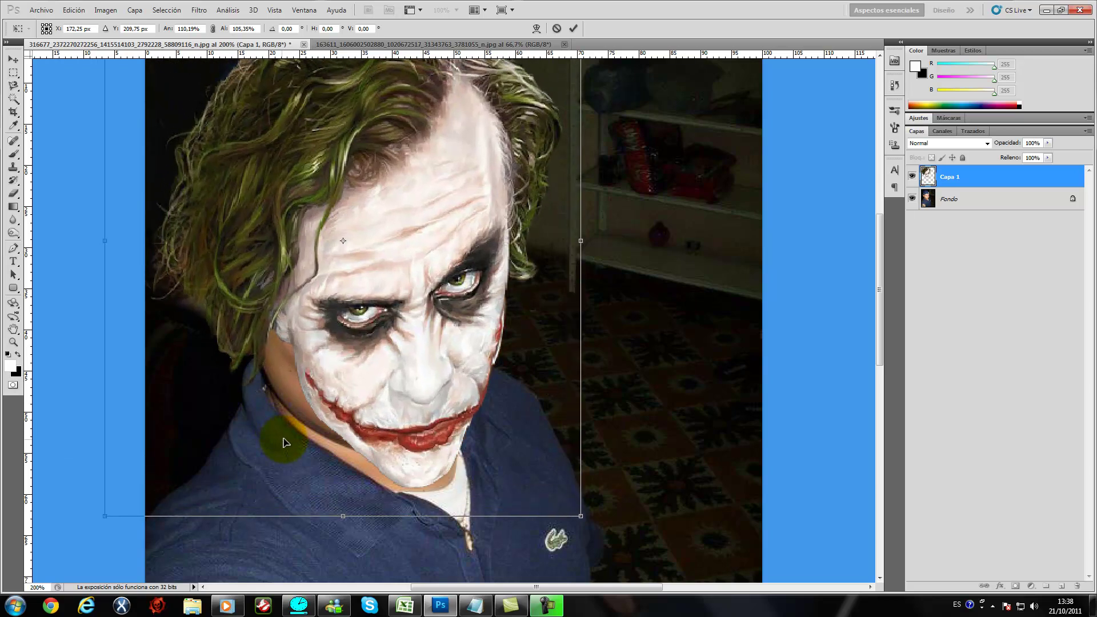
pyautogui.doubleClick(289, 355)
# Step: Start an Edición > Transformar > Deformar warp and pull the layer's bottom-left corner and left edge outward
pyautogui.press('e')
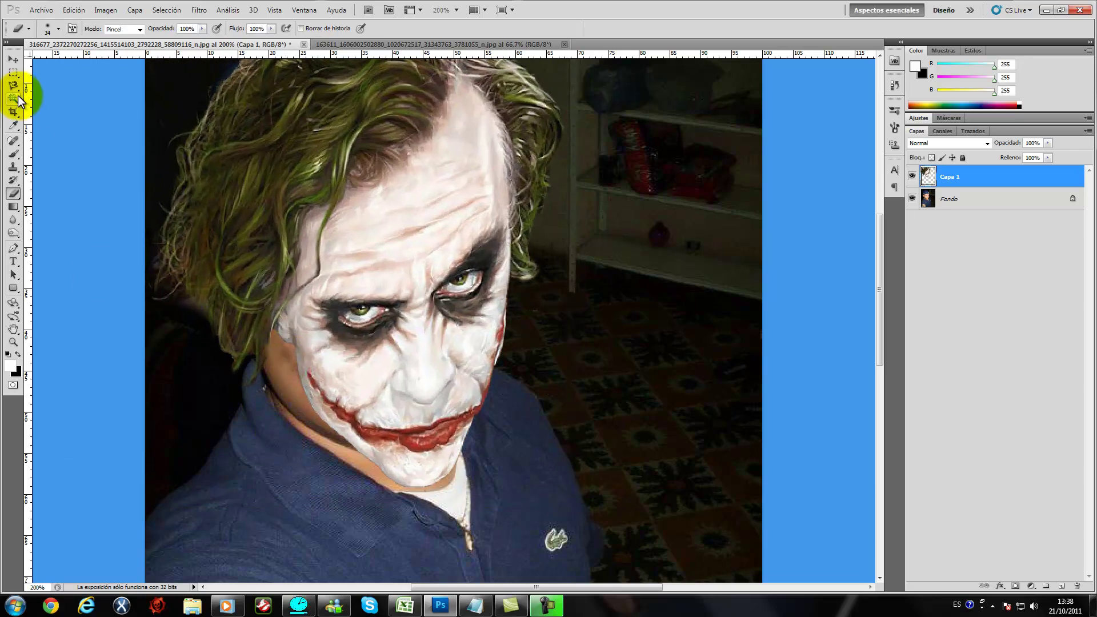
pyautogui.click(105, 10)
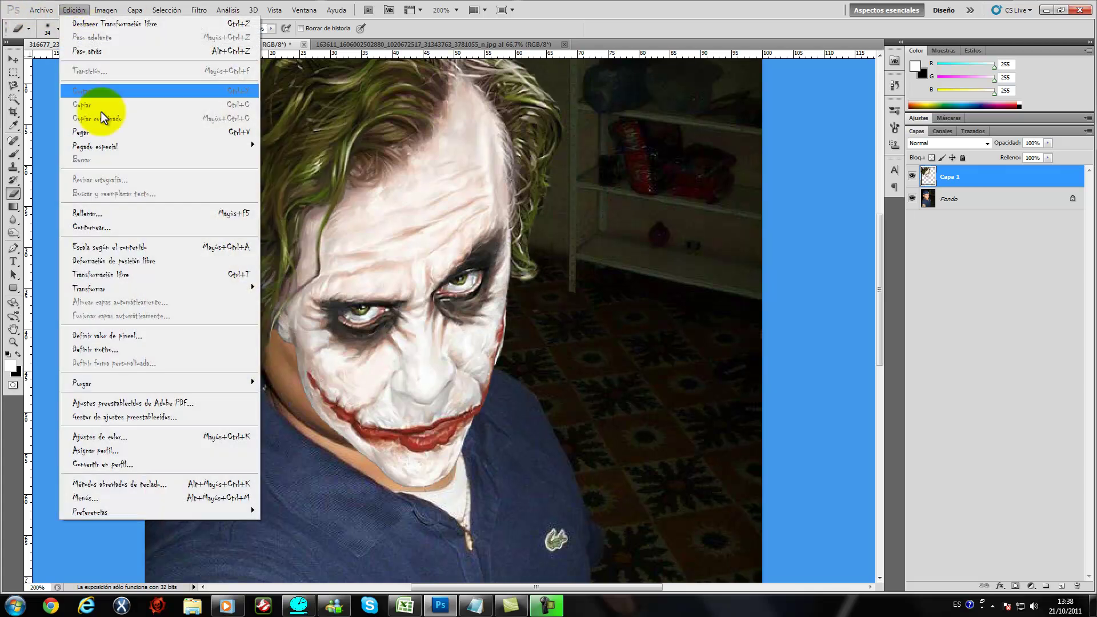
pyautogui.moveTo(160, 288)
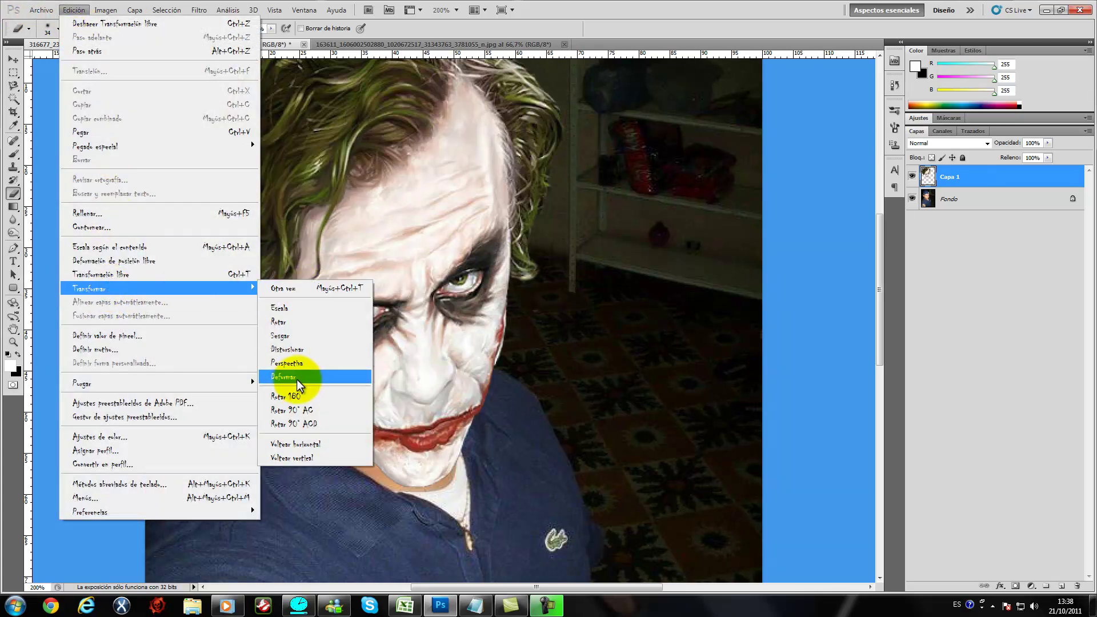
pyautogui.click(297, 377)
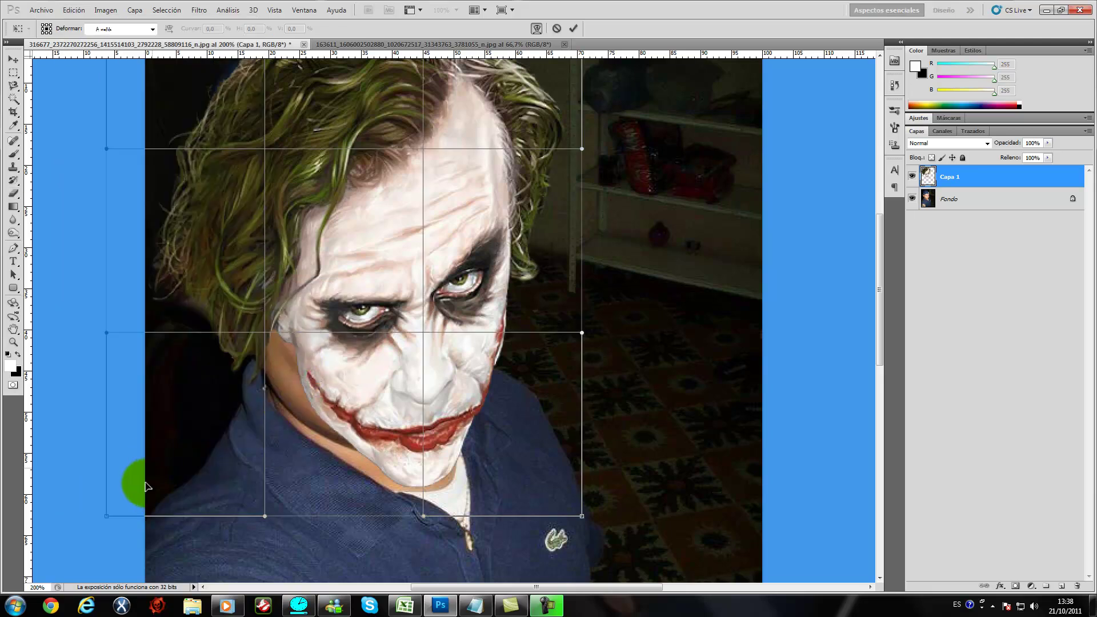
pyautogui.moveTo(108, 520); pyautogui.dragTo(45, 517)
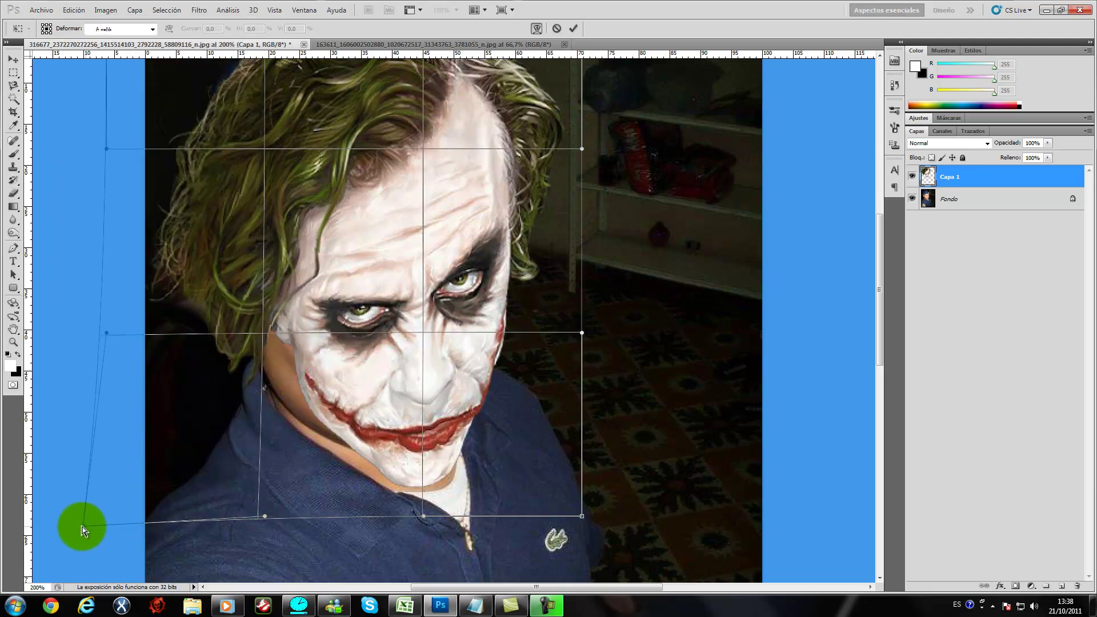
pyautogui.moveTo(107, 333); pyautogui.dragTo(70, 350)
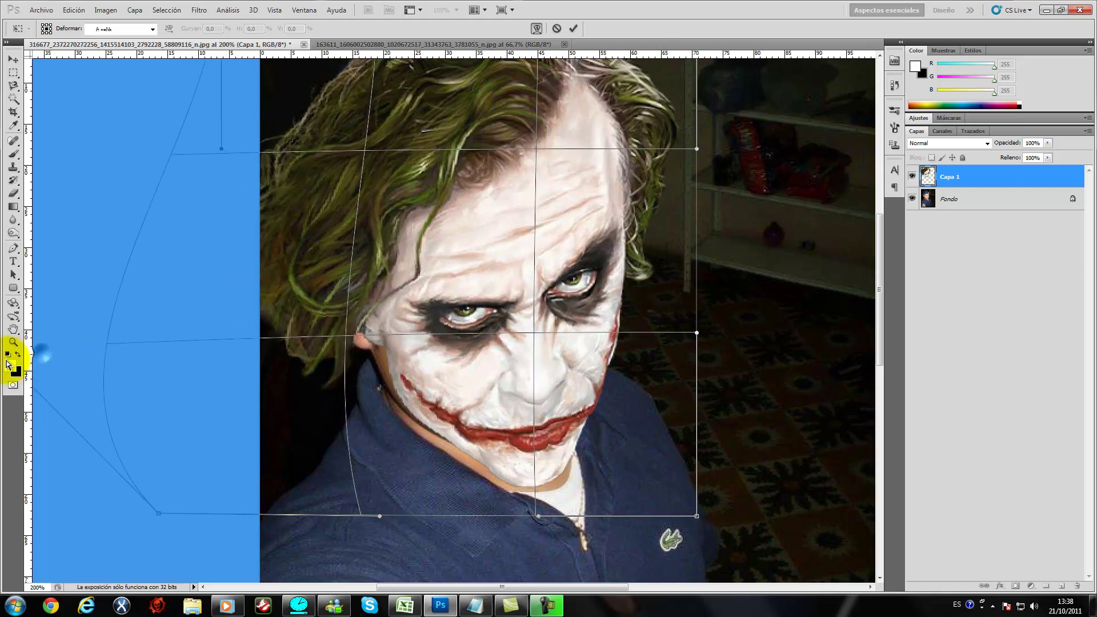
# Step: Refine the bottom-left warp, stretch the upper-left green hair further left, and apply
pyautogui.moveTo(44, 358); pyautogui.dragTo(12, 355)
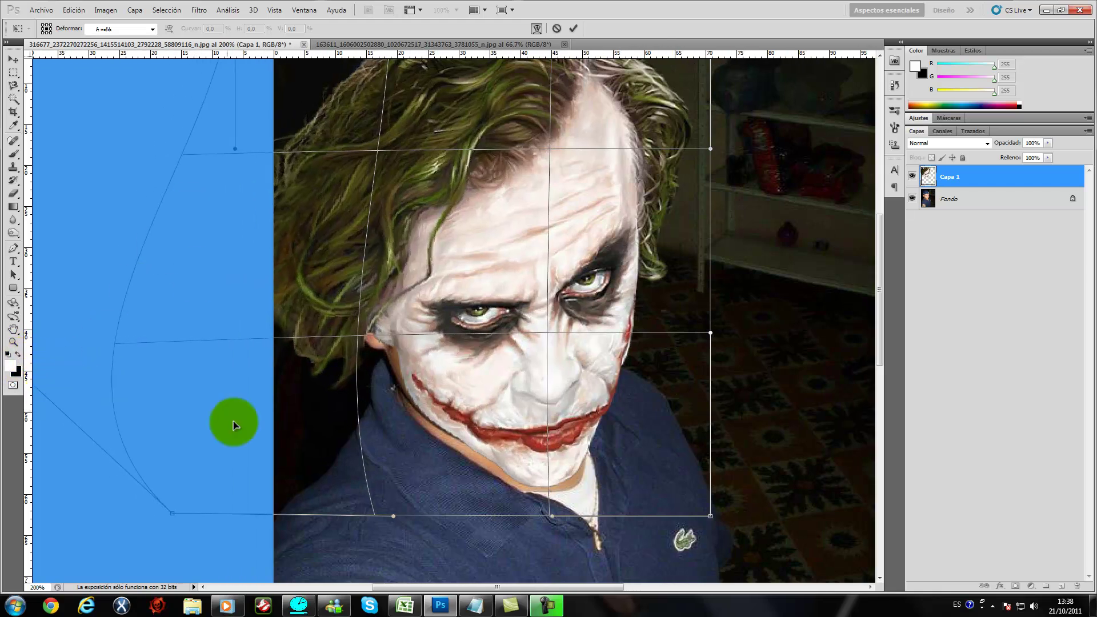
pyautogui.moveTo(172, 514); pyautogui.dragTo(130, 516)
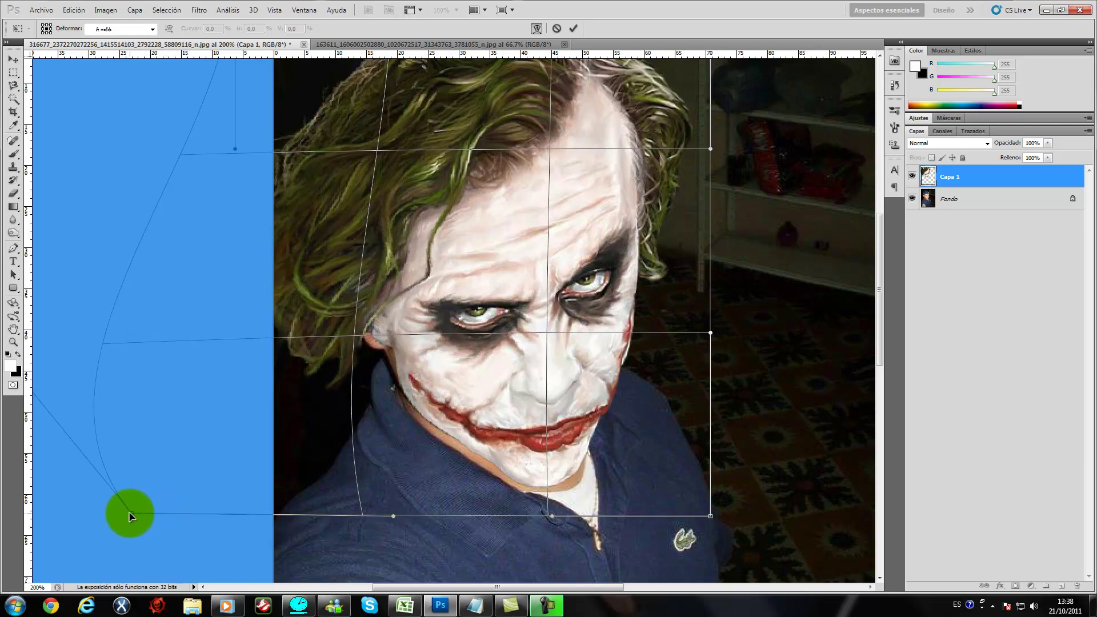
pyautogui.scroll(2, 154, 257)
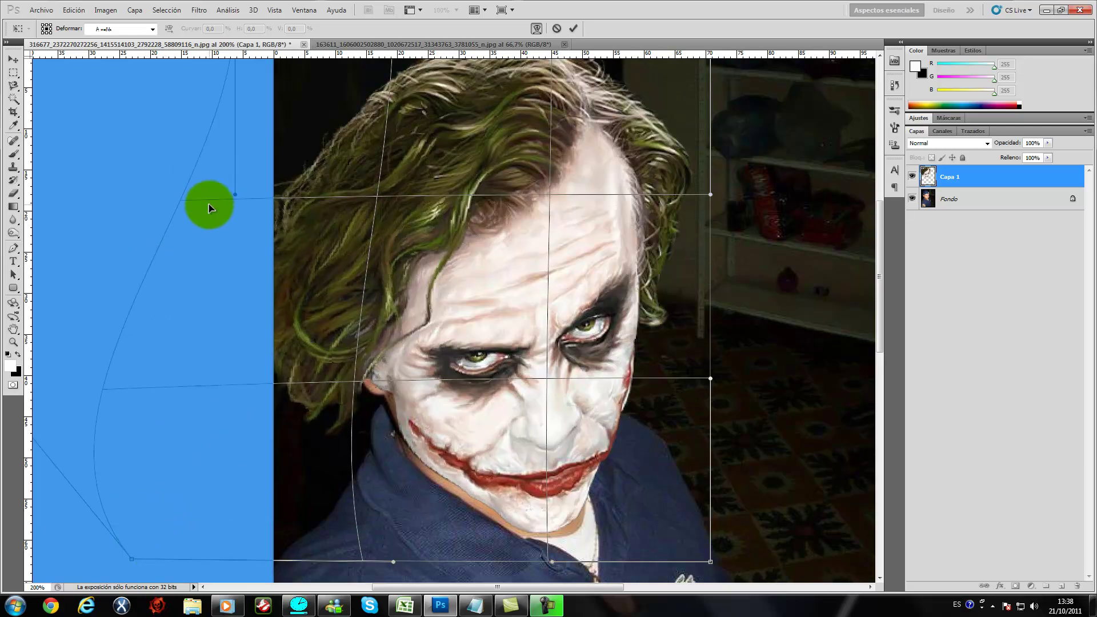
pyautogui.moveTo(245, 197); pyautogui.dragTo(188, 193)
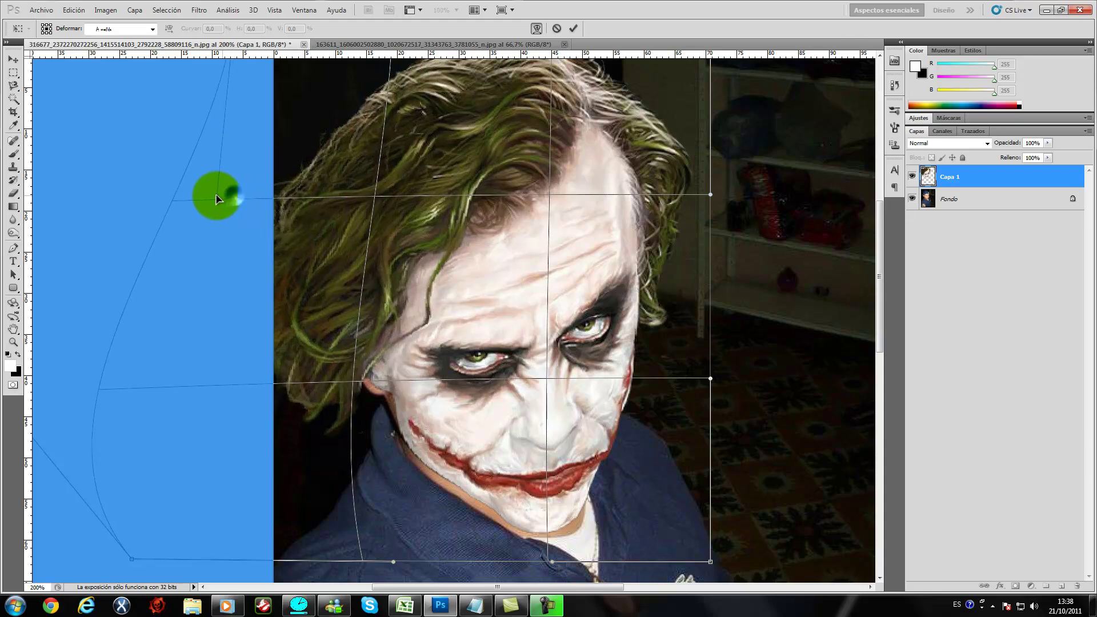
pyautogui.moveTo(175, 191)
pyautogui.mouseDown()
pyautogui.moveTo(142, 179)
pyautogui.moveTo(91, 223)
pyautogui.moveTo(91, 243)
pyautogui.mouseUp()
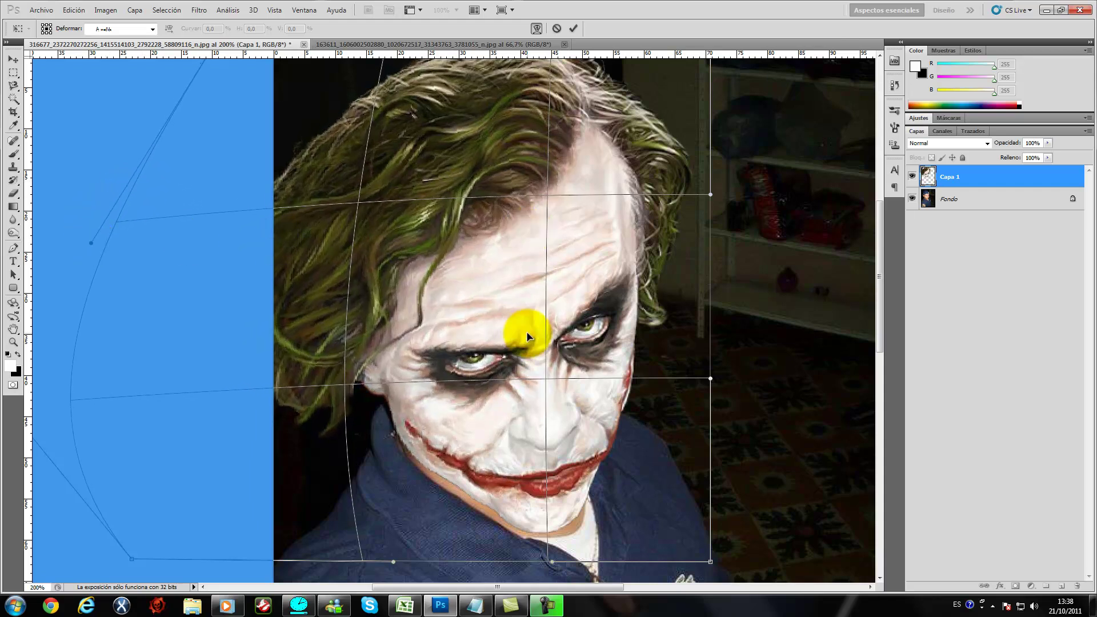
pyautogui.press('Return')
# Step: Zoom to 200% and erase the Joker hair over the blue cap with a 71 px eraser
pyautogui.press('e')
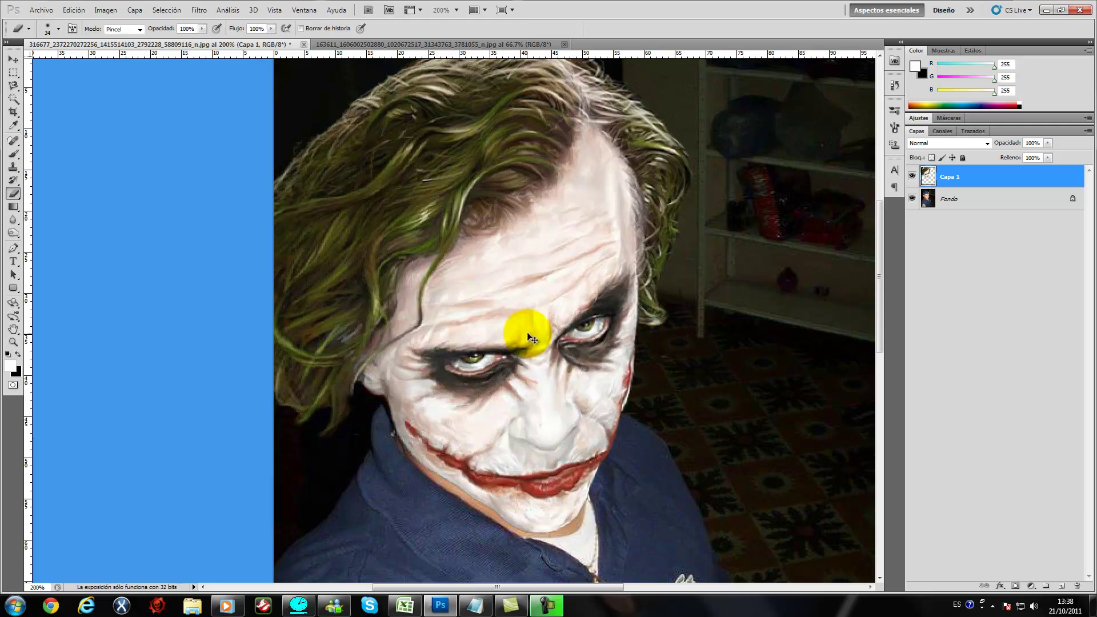
pyautogui.hotkey('ctrl', '-')
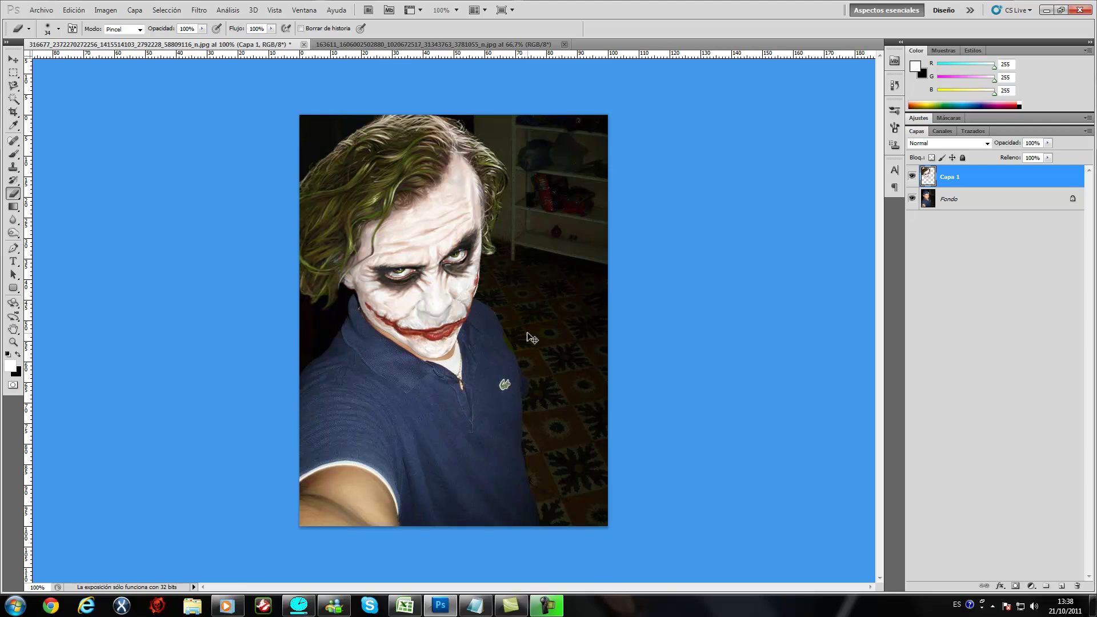
pyautogui.hotkey('ctrl', '+')
pyautogui.scroll(5, 502, 317)
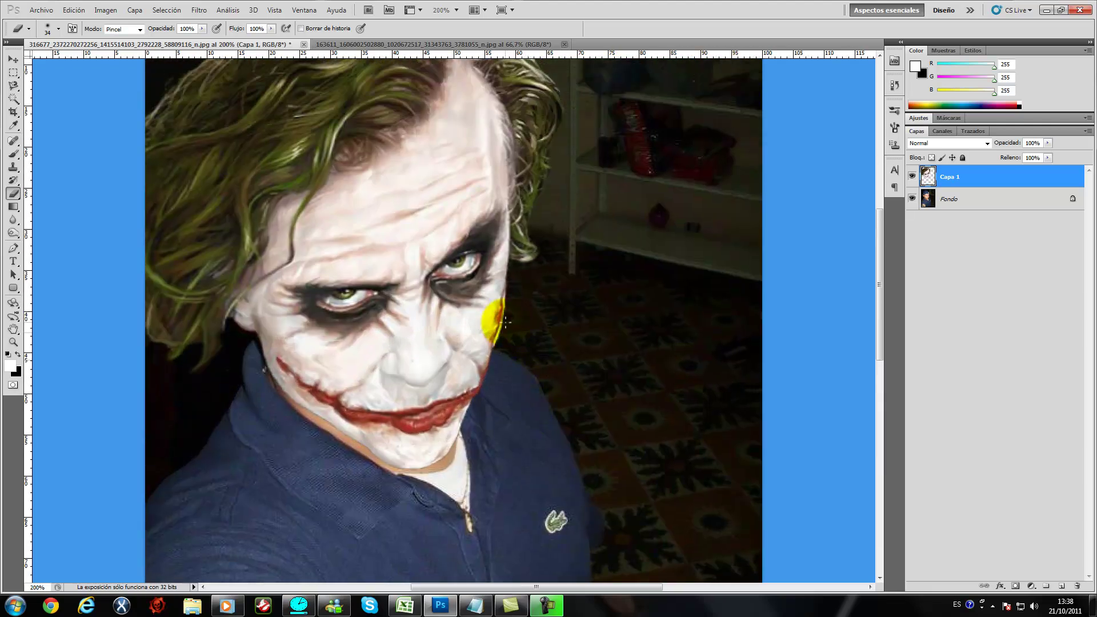
pyautogui.scroll(1, 273, 236)
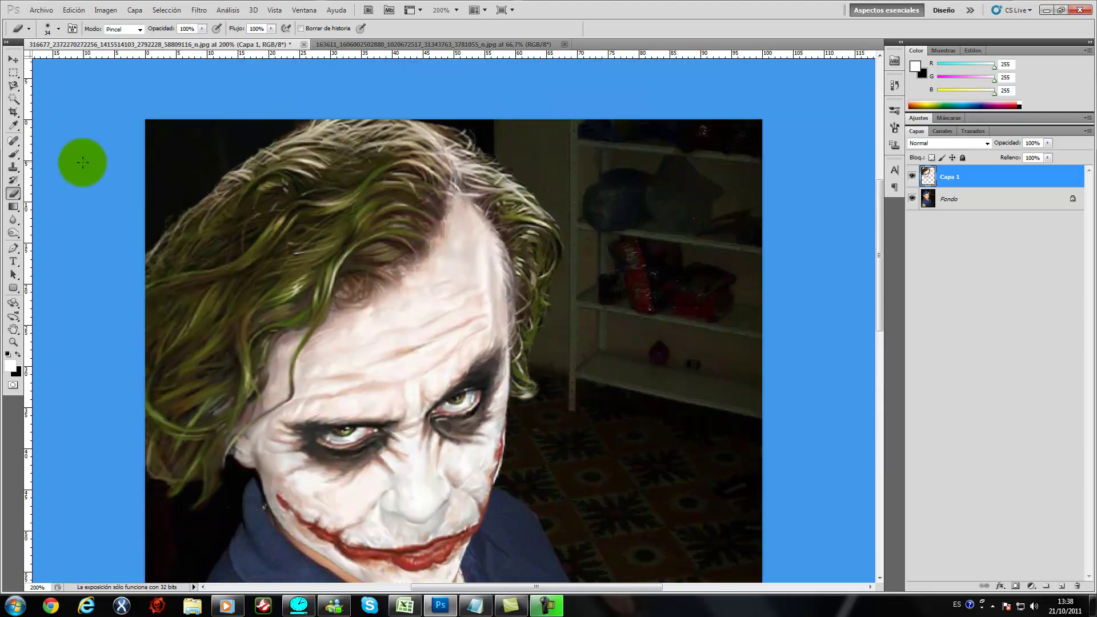
pyautogui.click(47, 28)
pyautogui.moveTo(36, 60); pyautogui.dragTo(57, 60)
pyautogui.moveTo(433, 174)
pyautogui.mouseDown()
pyautogui.moveTo(343, 118)
pyautogui.moveTo(421, 113)
pyautogui.moveTo(217, 171)
pyautogui.moveTo(412, 177)
pyautogui.moveTo(326, 151)
pyautogui.mouseUp()
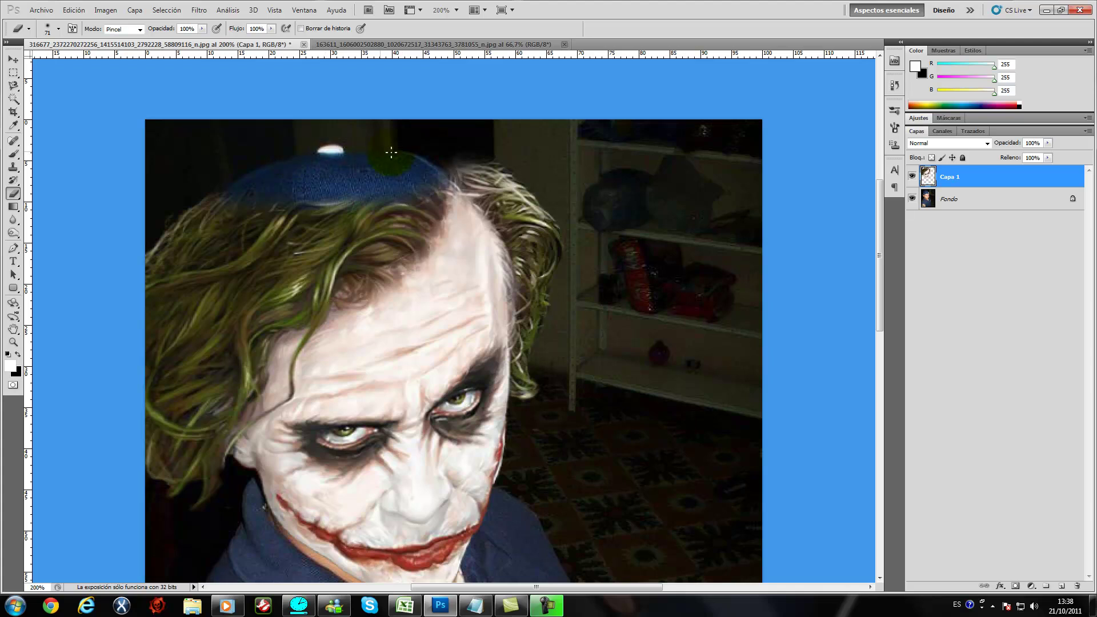
pyautogui.moveTo(199, 169)
pyautogui.mouseDown()
pyautogui.moveTo(480, 154)
pyautogui.moveTo(350, 181)
pyautogui.moveTo(421, 196)
pyautogui.moveTo(497, 246)
pyautogui.moveTo(394, 211)
pyautogui.moveTo(457, 251)
pyautogui.moveTo(436, 206)
pyautogui.moveTo(335, 245)
pyautogui.moveTo(458, 228)
pyautogui.moveTo(254, 200)
pyautogui.moveTo(328, 248)
pyautogui.moveTo(218, 248)
pyautogui.mouseUp()
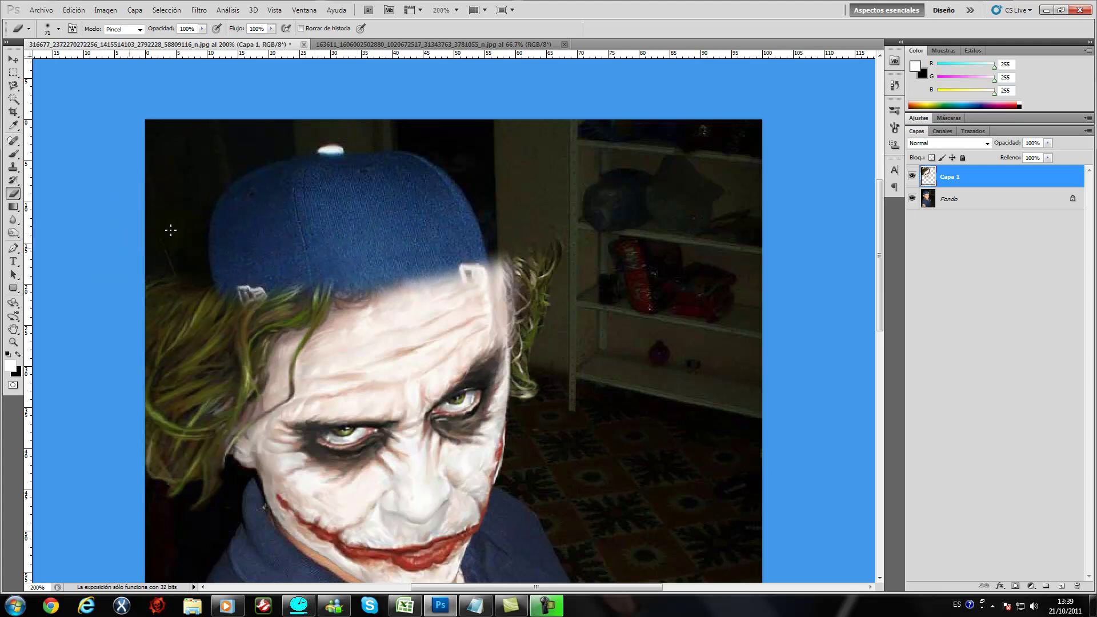
# Step: Erase along the cap's lower edge with a 14 px eraser, zooming closer
pyautogui.scroll(-3, 201, 222)
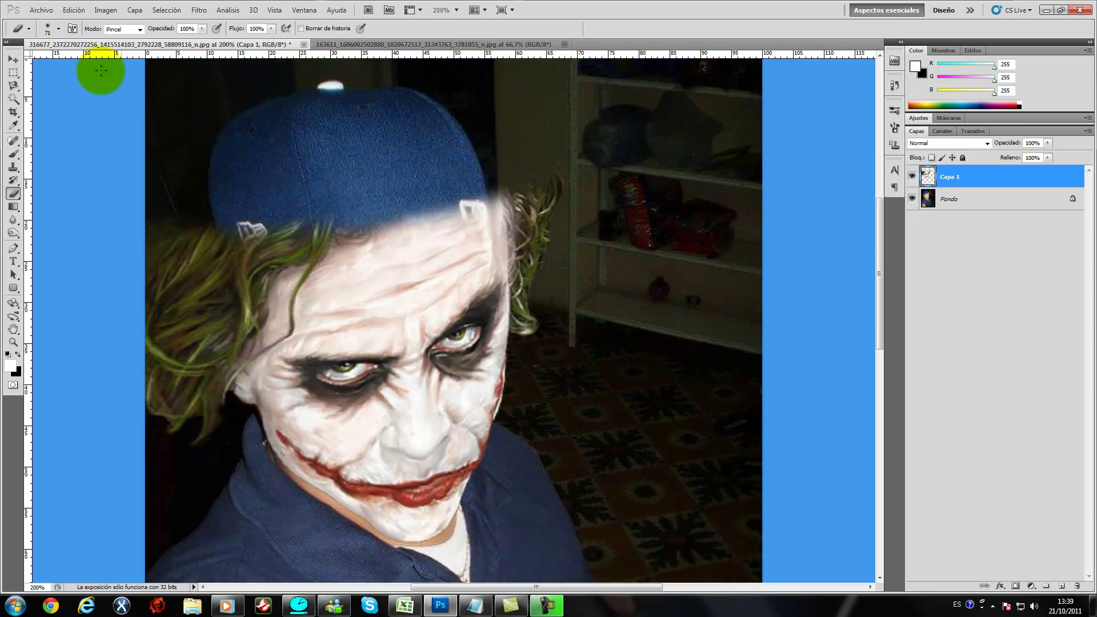
pyautogui.click(58, 28)
pyautogui.moveTo(57, 59); pyautogui.dragTo(25, 59)
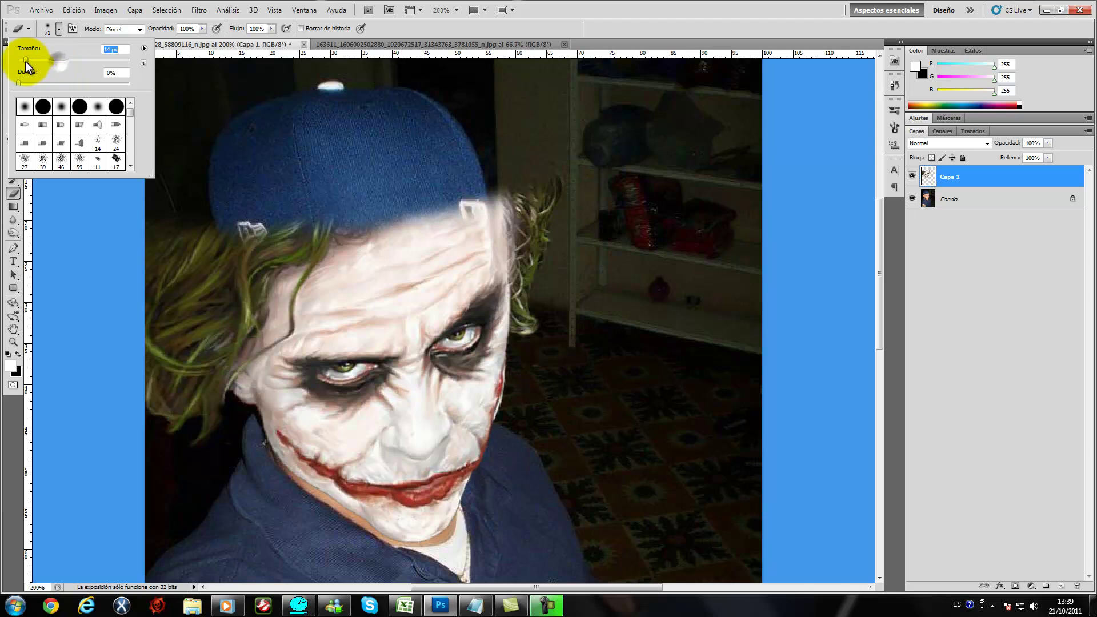
pyautogui.click(540, 172)
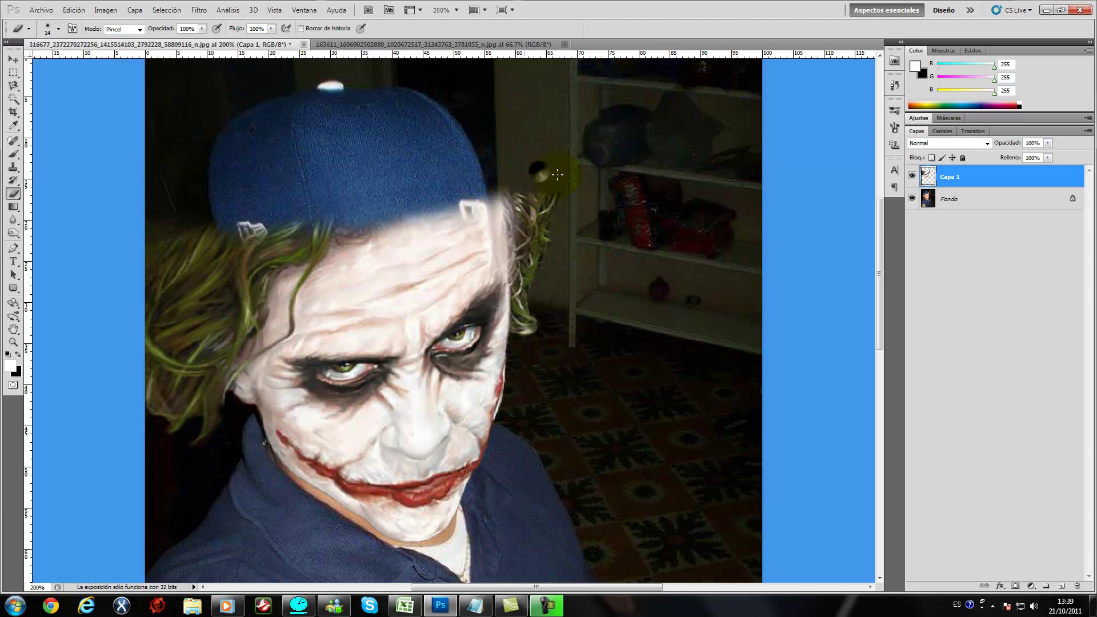
pyautogui.moveTo(450, 201)
pyautogui.mouseDown()
pyautogui.moveTo(459, 196)
pyautogui.moveTo(396, 219)
pyautogui.moveTo(421, 221)
pyautogui.moveTo(294, 238)
pyautogui.moveTo(318, 240)
pyautogui.moveTo(302, 218)
pyautogui.moveTo(199, 254)
pyautogui.moveTo(140, 240)
pyautogui.moveTo(132, 216)
pyautogui.moveTo(182, 251)
pyautogui.mouseUp()
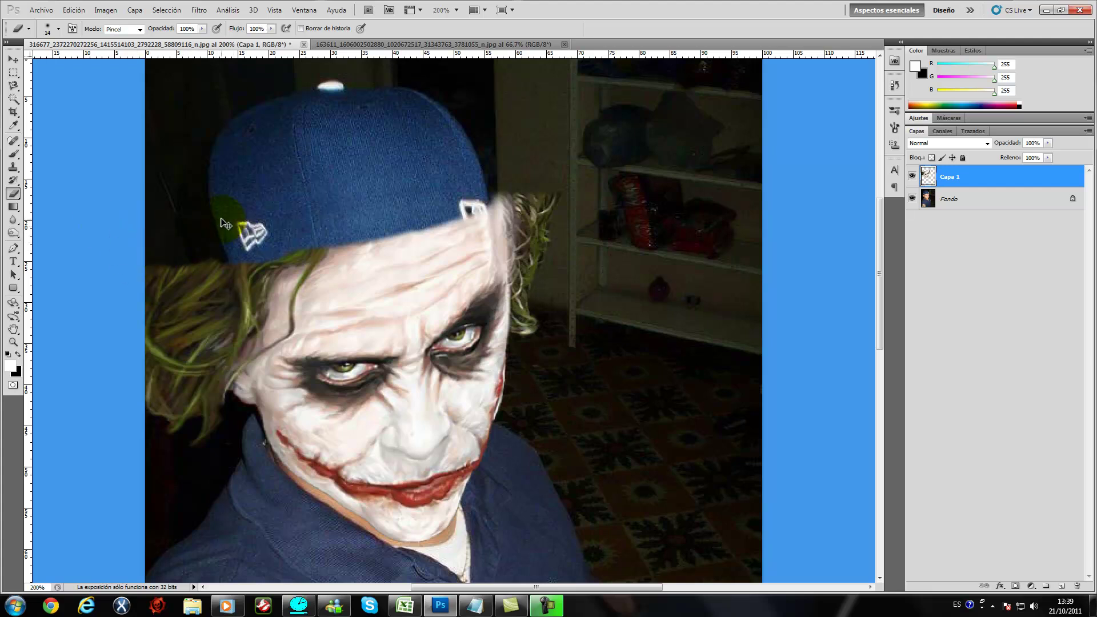
pyautogui.hotkey('ctrl', '+')
# Step: Erase remaining Joker hair around the cap's white tag, lower edge and right edge
pyautogui.scroll(2, 475, 218)
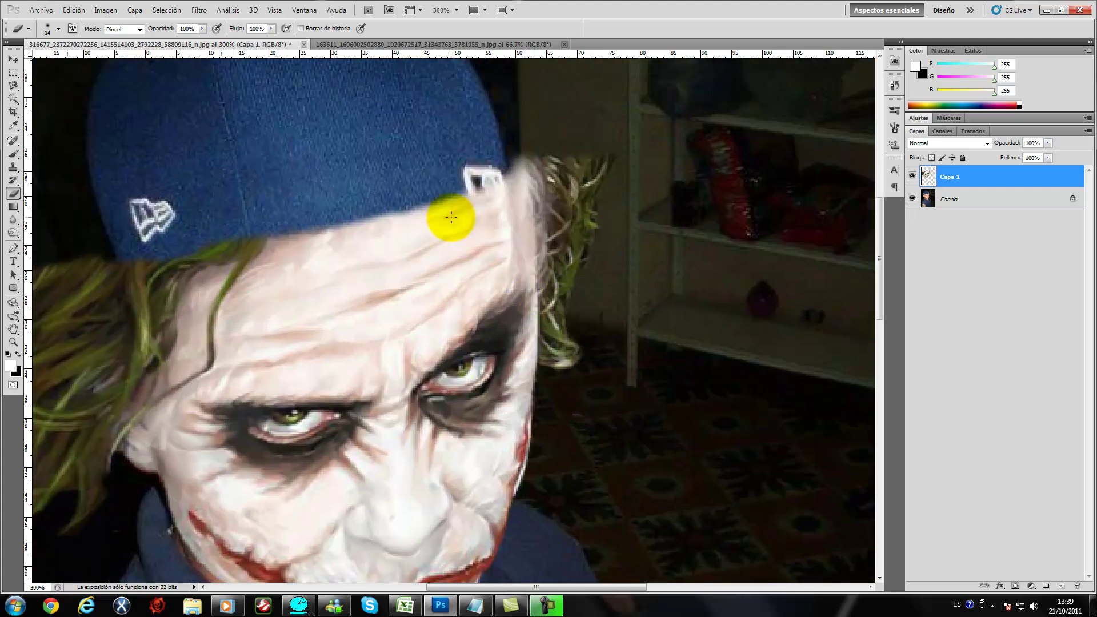
pyautogui.moveTo(503, 170)
pyautogui.mouseDown()
pyautogui.moveTo(371, 223)
pyautogui.moveTo(201, 240)
pyautogui.mouseUp()
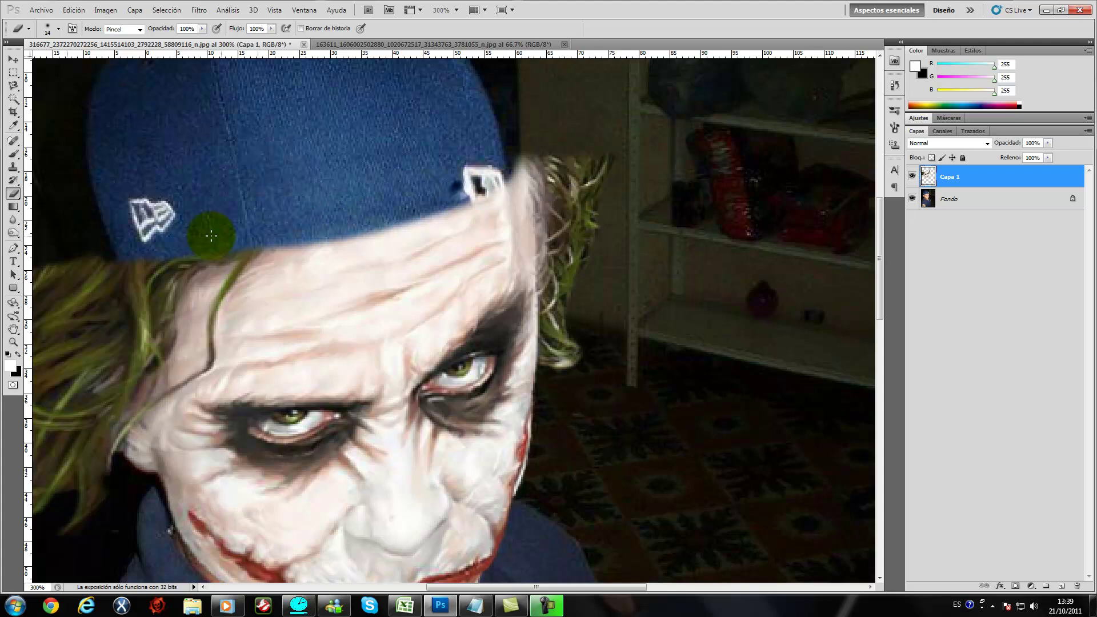
pyautogui.click(251, 230)
pyautogui.scroll(-2, 286, 200)
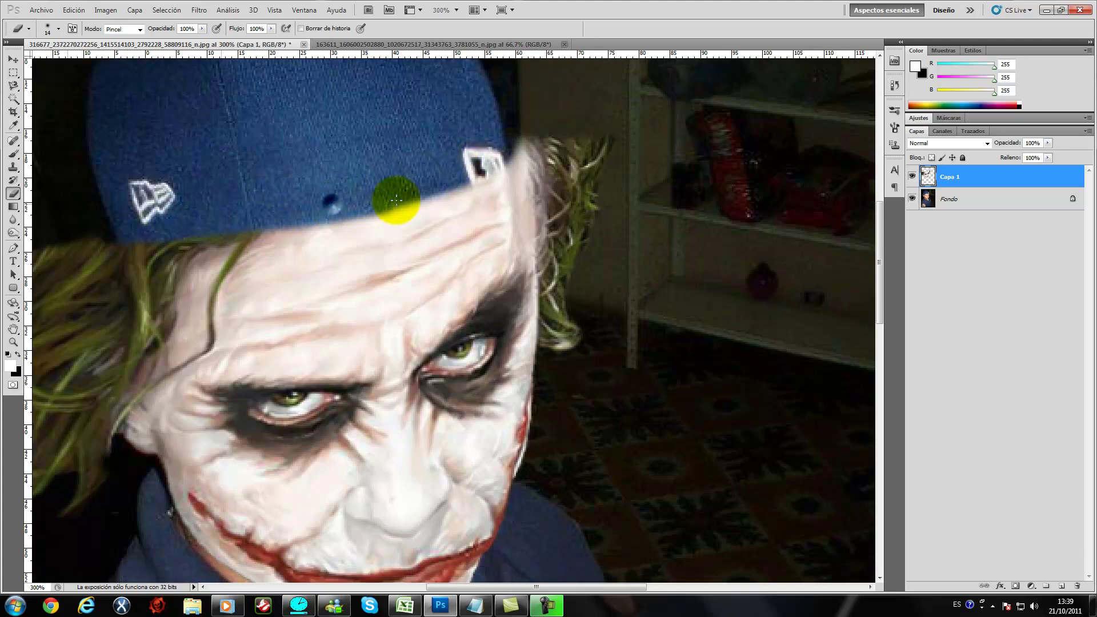
pyautogui.click(514, 173)
pyautogui.moveTo(483, 176)
pyautogui.mouseDown()
pyautogui.moveTo(537, 149)
pyautogui.moveTo(532, 177)
pyautogui.moveTo(600, 131)
pyautogui.mouseUp()
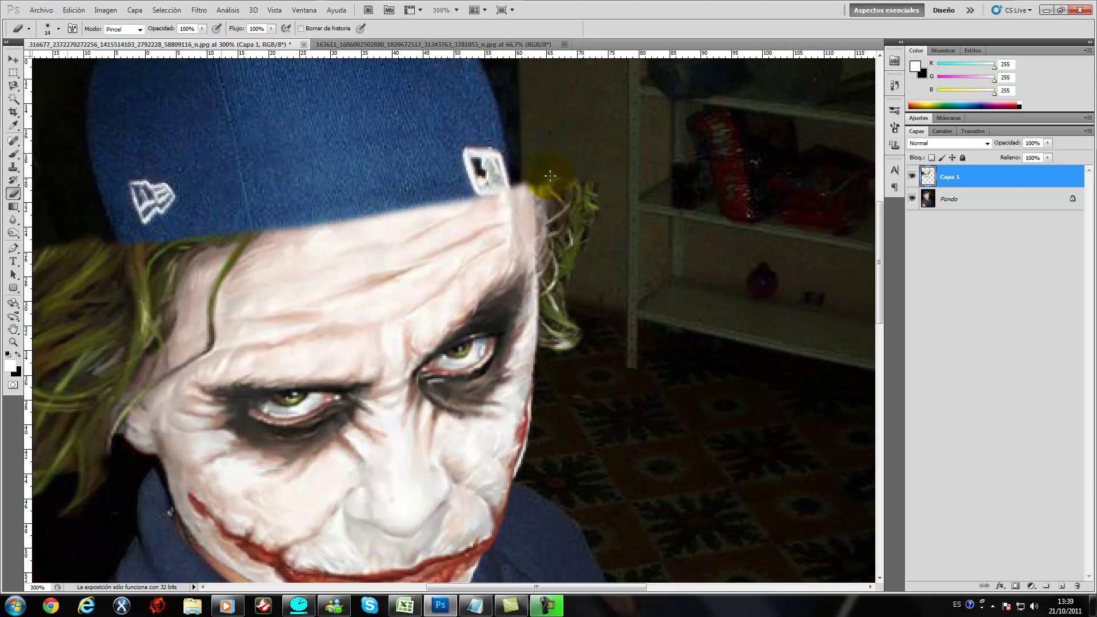
pyautogui.moveTo(520, 174); pyautogui.dragTo(499, 171)
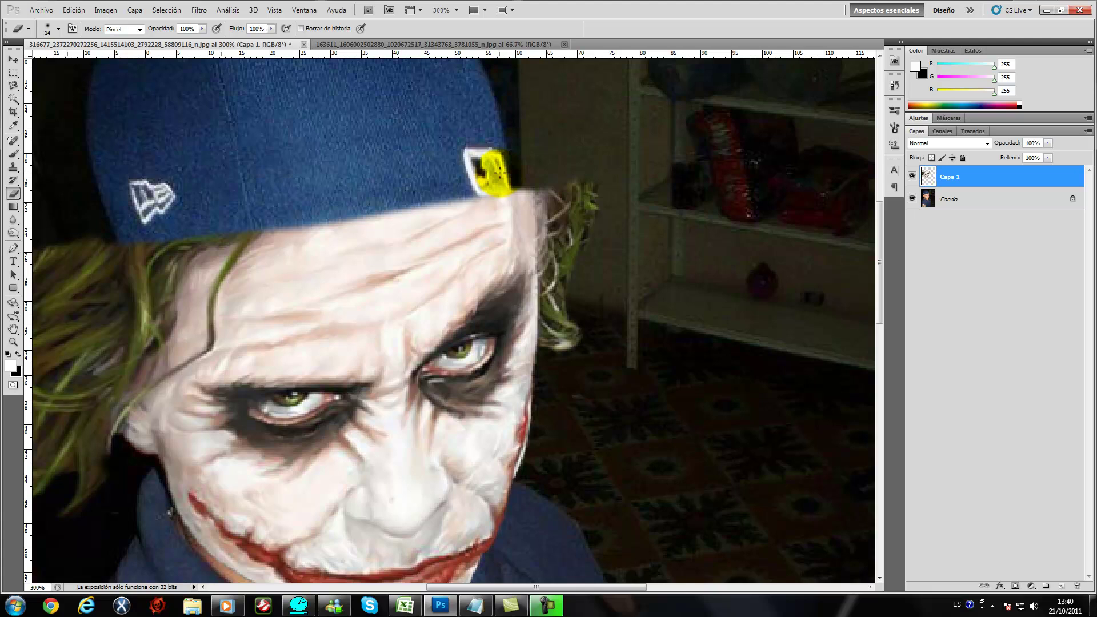
# Step: Start a Deformar warp on the Joker face layer and dismiss the cybercafé payment prompt
pyautogui.click(71, 11)
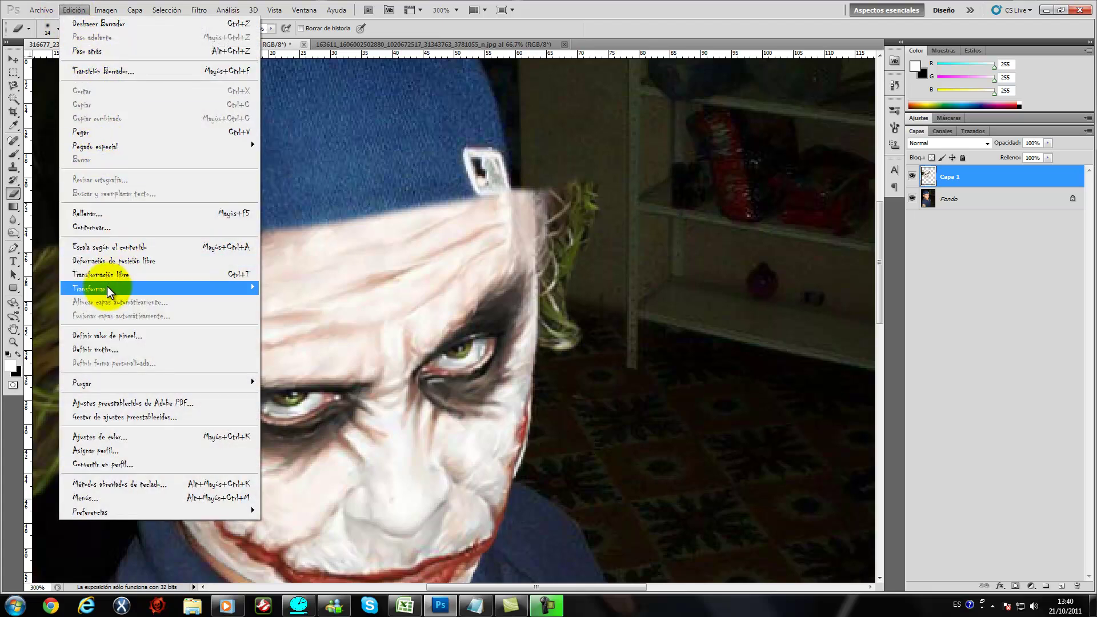
pyautogui.moveTo(95, 288)
pyautogui.click(301, 380)
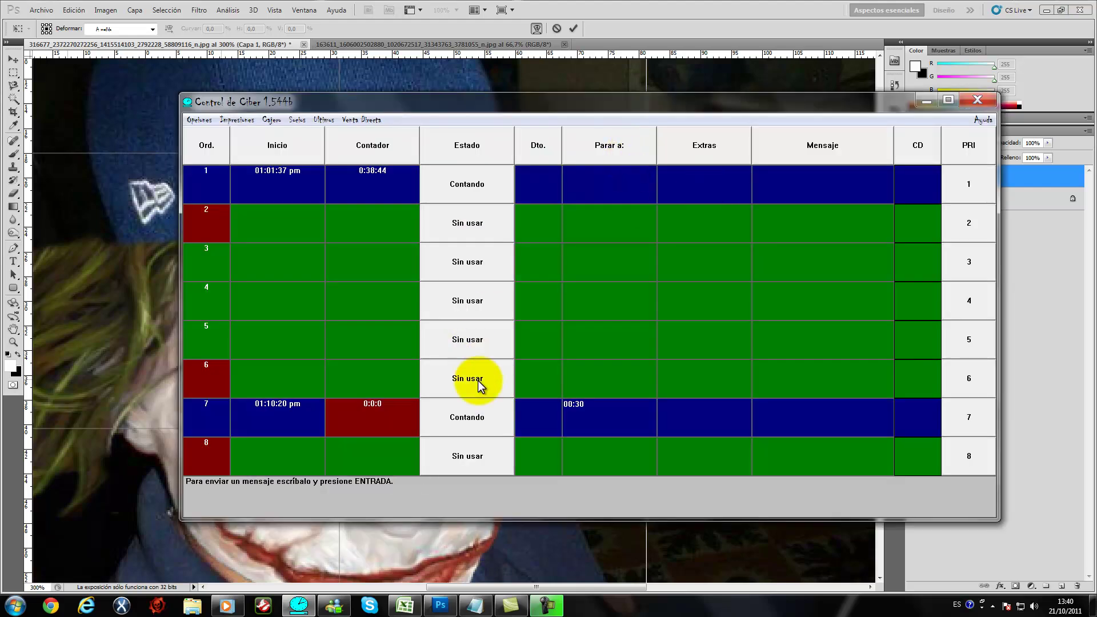
pyautogui.click(486, 423)
pyautogui.click(542, 531)
pyautogui.click(923, 103)
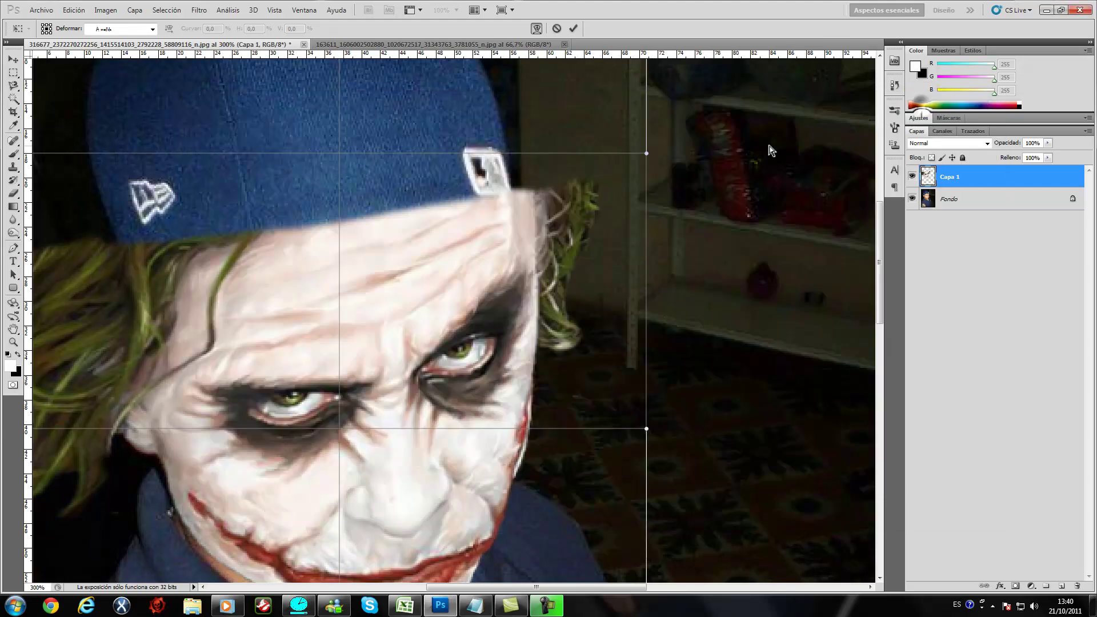
pyautogui.moveTo(879, 219); pyautogui.dragTo(879, 173)
# Step: Bend the Joker layer's right edge inward and commit the warp
pyautogui.click(648, 347)
pyautogui.moveTo(647, 346); pyautogui.dragTo(605, 347)
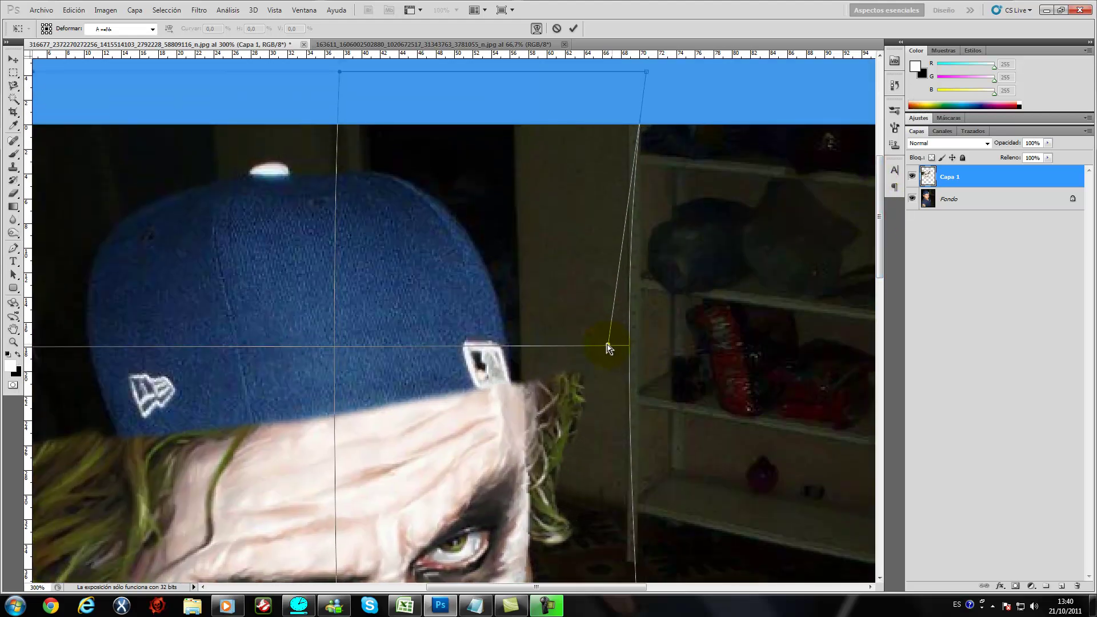
pyautogui.hotkey('ctrl', '-')
pyautogui.hotkey('ctrl', '-')
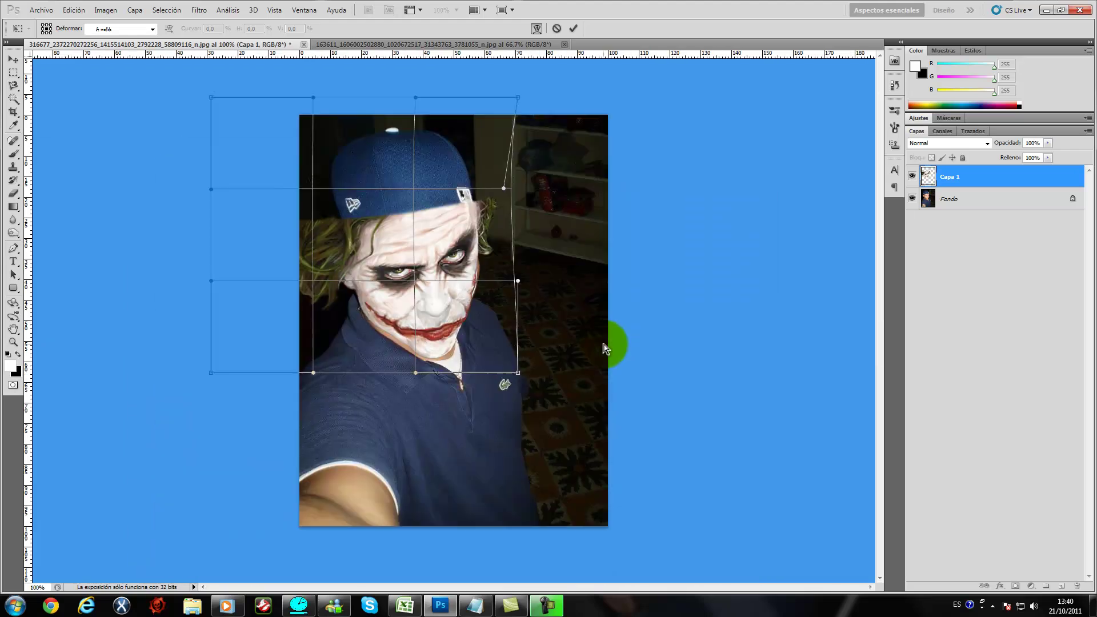
pyautogui.click(511, 232)
pyautogui.press('Return')
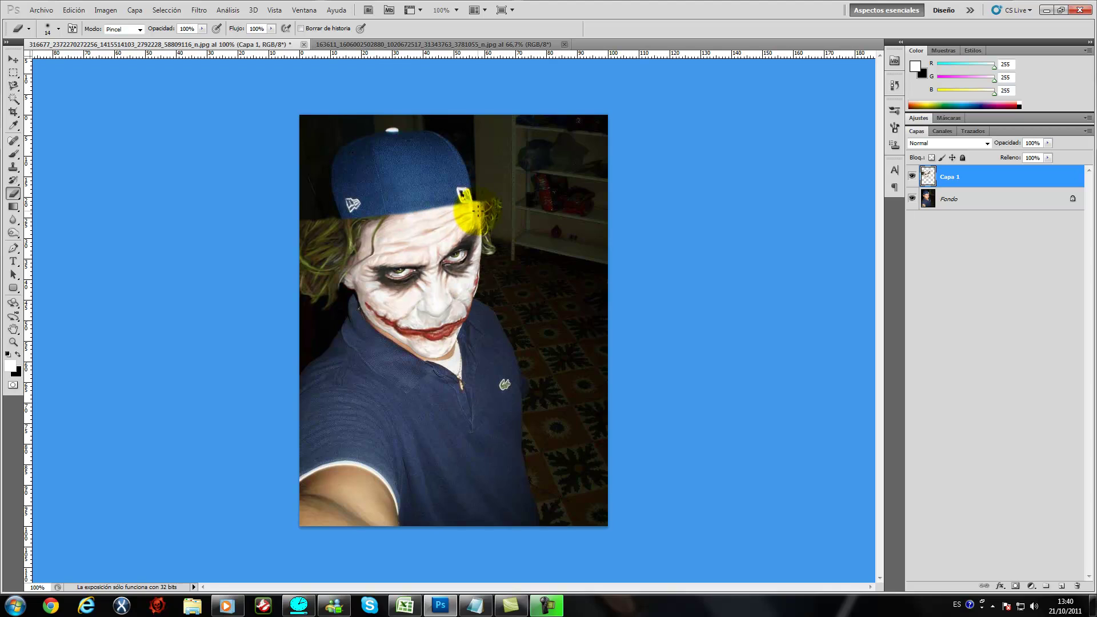
pyautogui.click(74, 10)
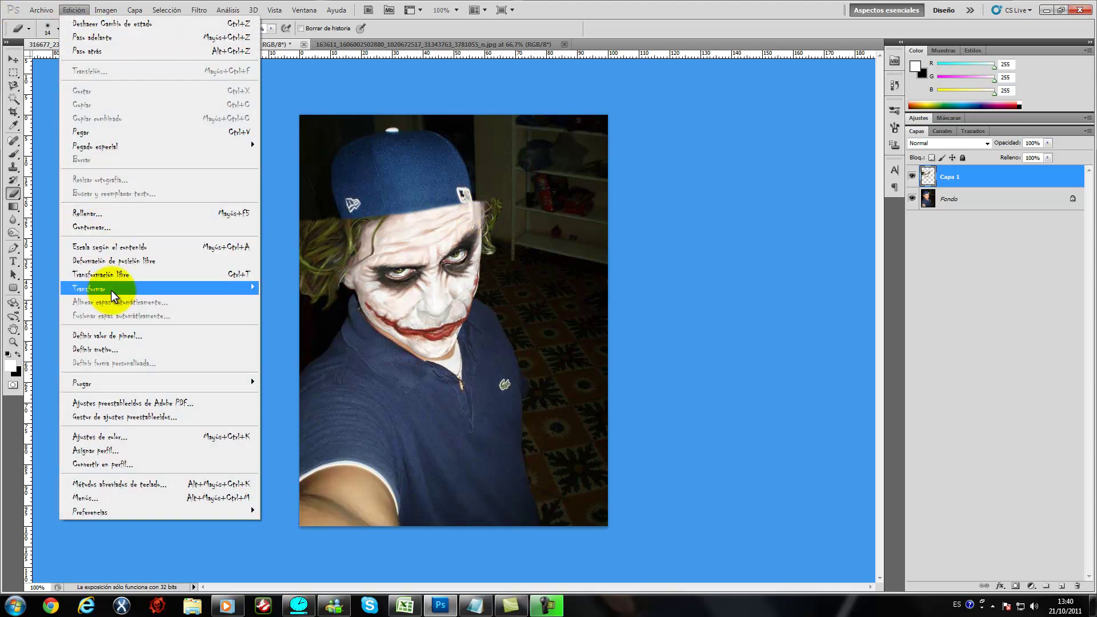
# Step: Warp the face again, pulling the top-right corner inward and the right side slightly outward
pyautogui.click(291, 375)
pyautogui.moveTo(518, 97); pyautogui.dragTo(477, 104)
pyautogui.moveTo(518, 282); pyautogui.dragTo(524, 282)
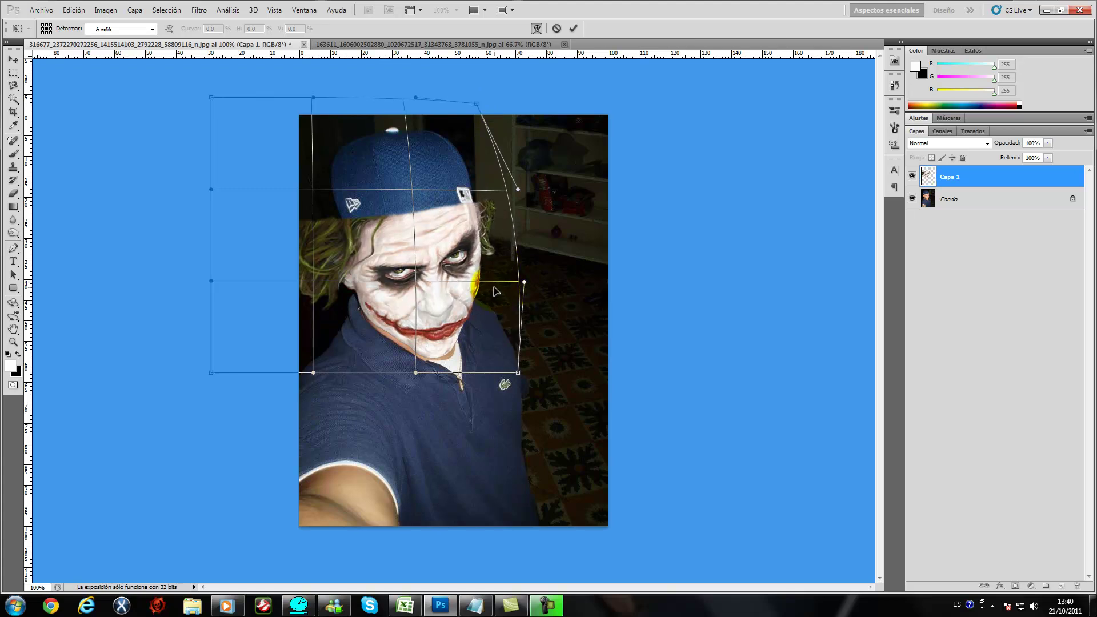
pyautogui.press('Return')
pyautogui.press('e')
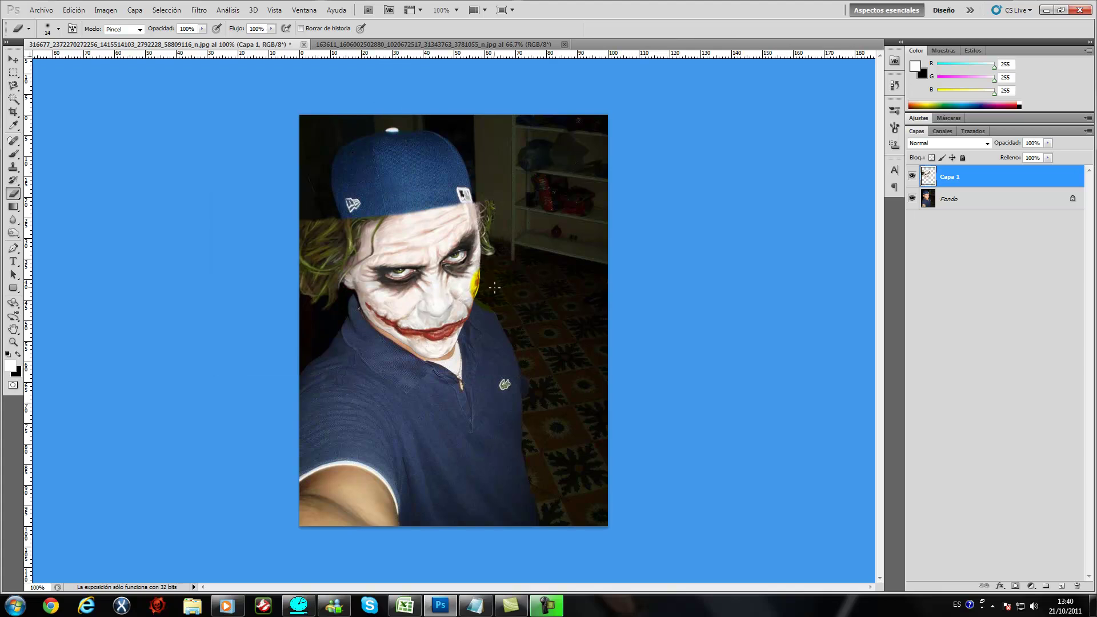
# Step: Erase stray Joker hair along the cap's lower and right edges
pyautogui.scroll(1, 495, 287)
pyautogui.scroll(1, 433, 246)
pyautogui.moveTo(399, 223)
pyautogui.mouseDown()
pyautogui.moveTo(359, 195)
pyautogui.moveTo(12, 194)
pyautogui.mouseUp()
pyautogui.click(463, 197)
pyautogui.moveTo(463, 197)
pyautogui.mouseDown()
pyautogui.moveTo(309, 217)
pyautogui.moveTo(300, 203)
pyautogui.mouseUp()
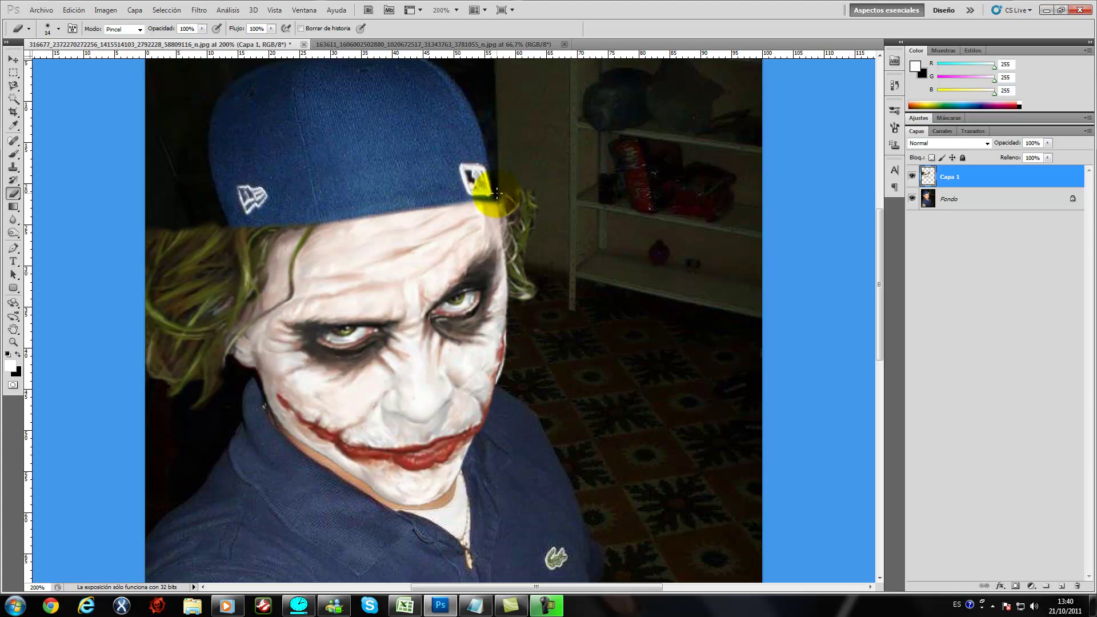
pyautogui.moveTo(465, 184)
pyautogui.mouseDown()
pyautogui.moveTo(516, 175)
pyautogui.moveTo(530, 199)
pyautogui.mouseUp()
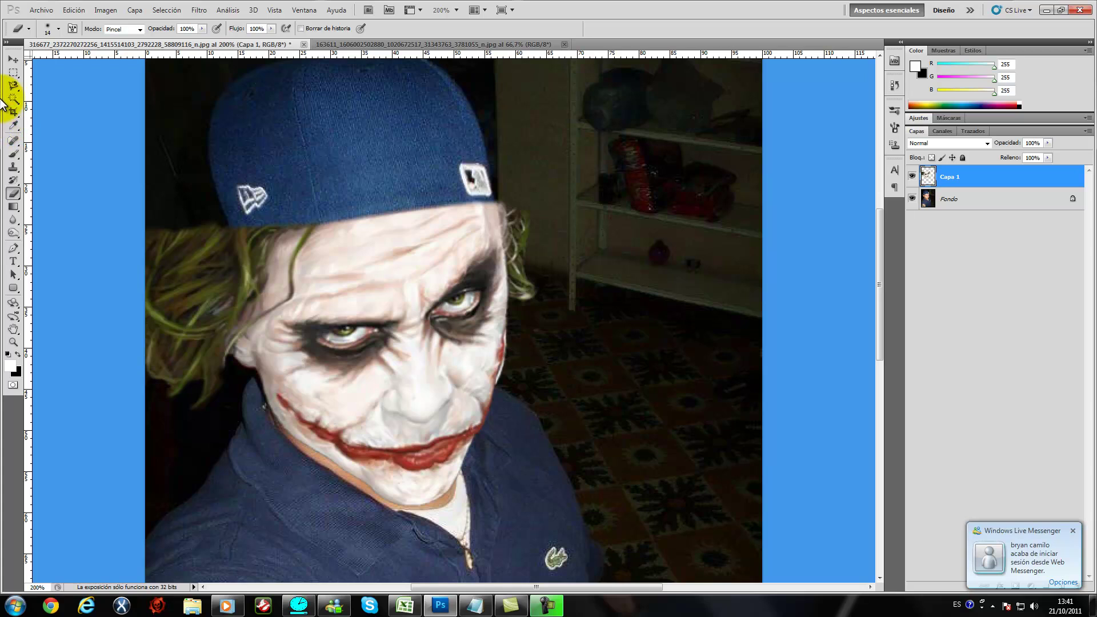
# Step: Set the brush size to 63 px
pyautogui.click(57, 29)
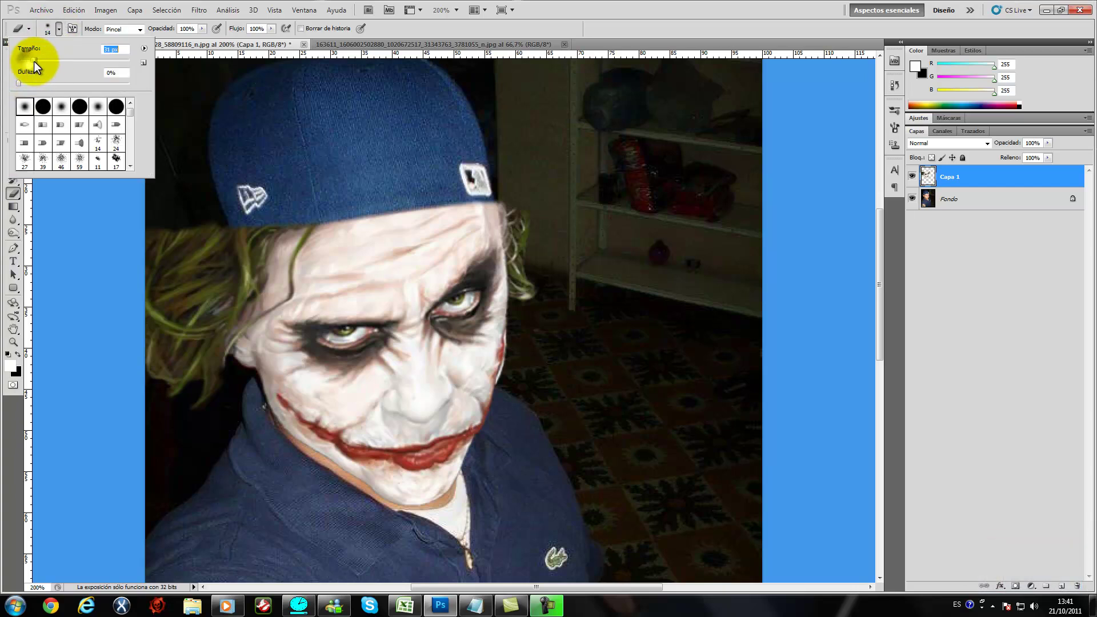
pyautogui.click(183, 195)
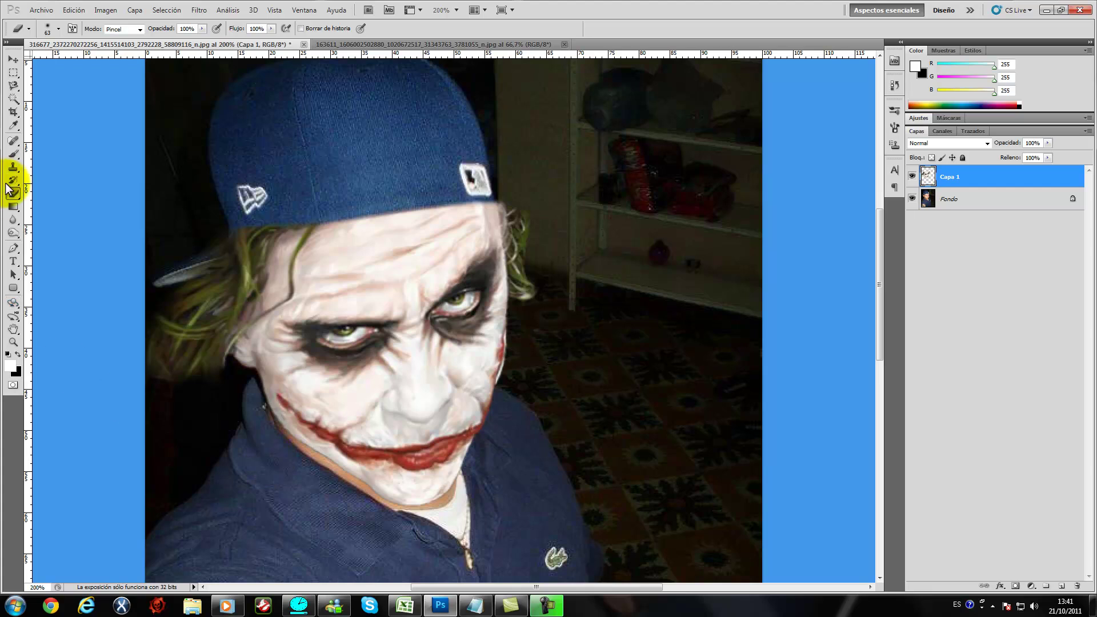
# Step: Set up the Clone Stamp with a 44 px brush and undo the earlier clone strokes
pyautogui.click(13, 166)
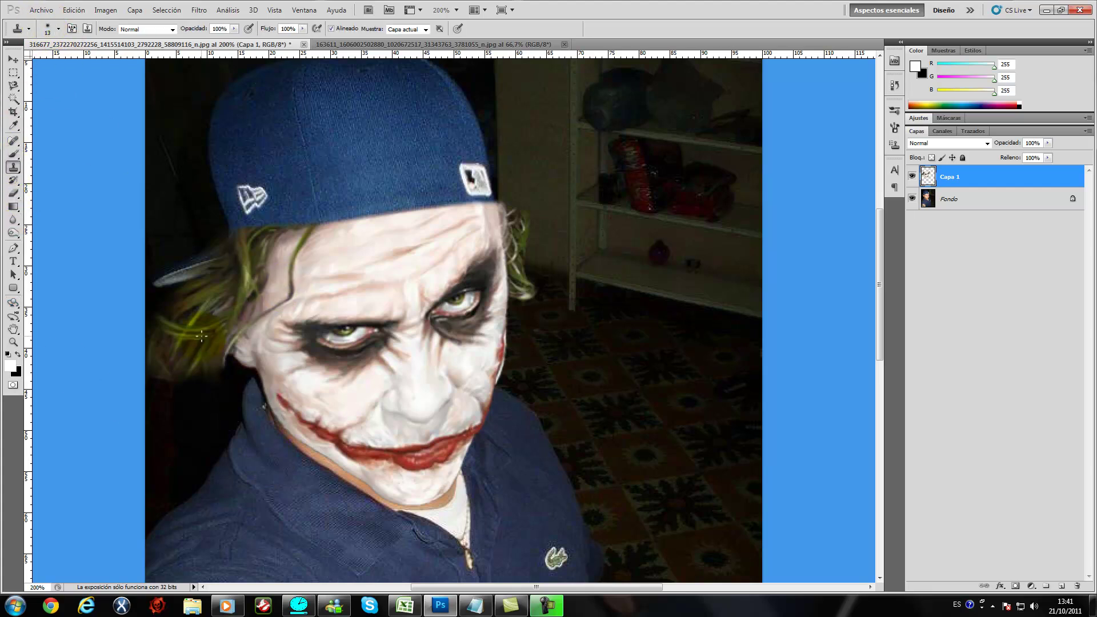
pyautogui.click(57, 29)
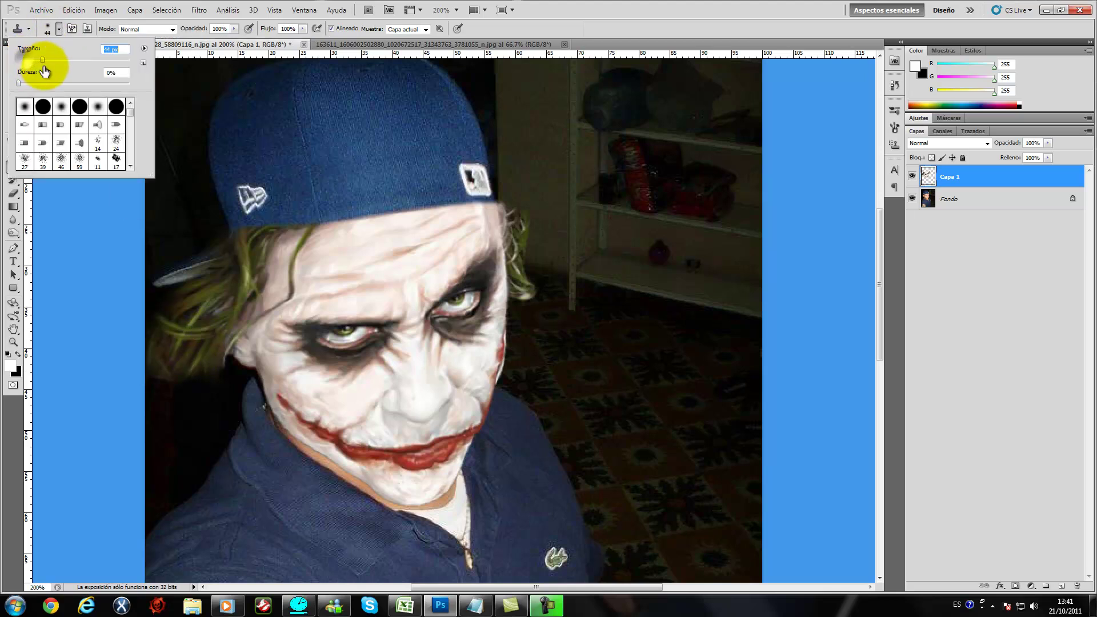
pyautogui.moveTo(41, 64); pyautogui.dragTo(42, 63)
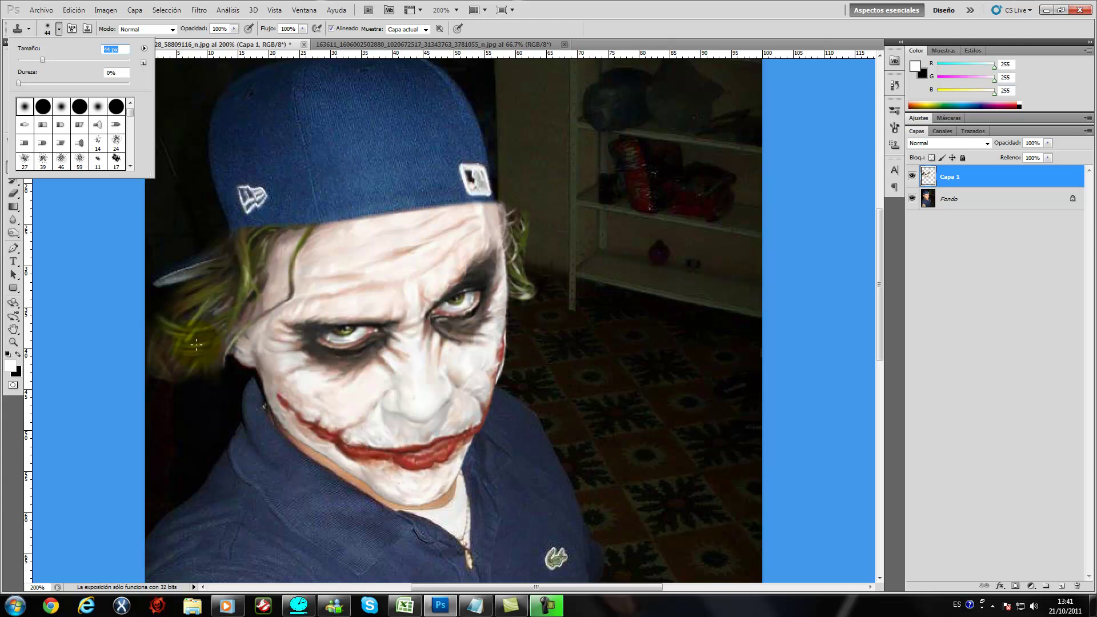
pyautogui.hotkey('ctrl', 'z')
# Step: Clone hair over the left side of the head, covering the dark earring spot
pyautogui.moveTo(196, 354)
pyautogui.mouseDown()
pyautogui.moveTo(205, 346)
pyautogui.moveTo(191, 330)
pyautogui.moveTo(197, 372)
pyautogui.mouseUp()
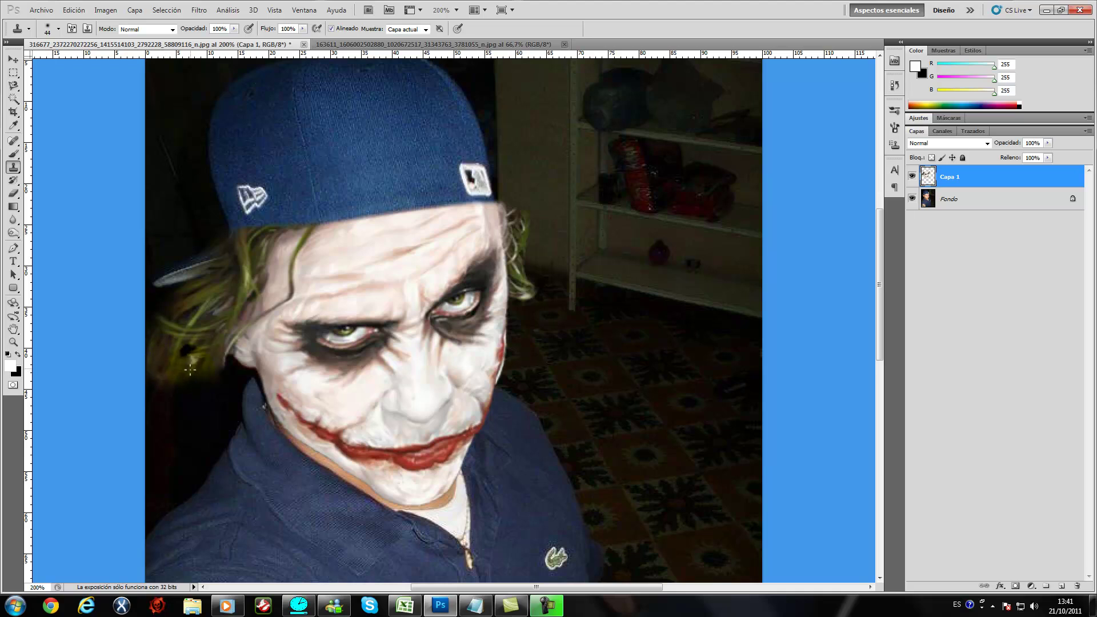
pyautogui.moveTo(157, 356); pyautogui.dragTo(197, 372)
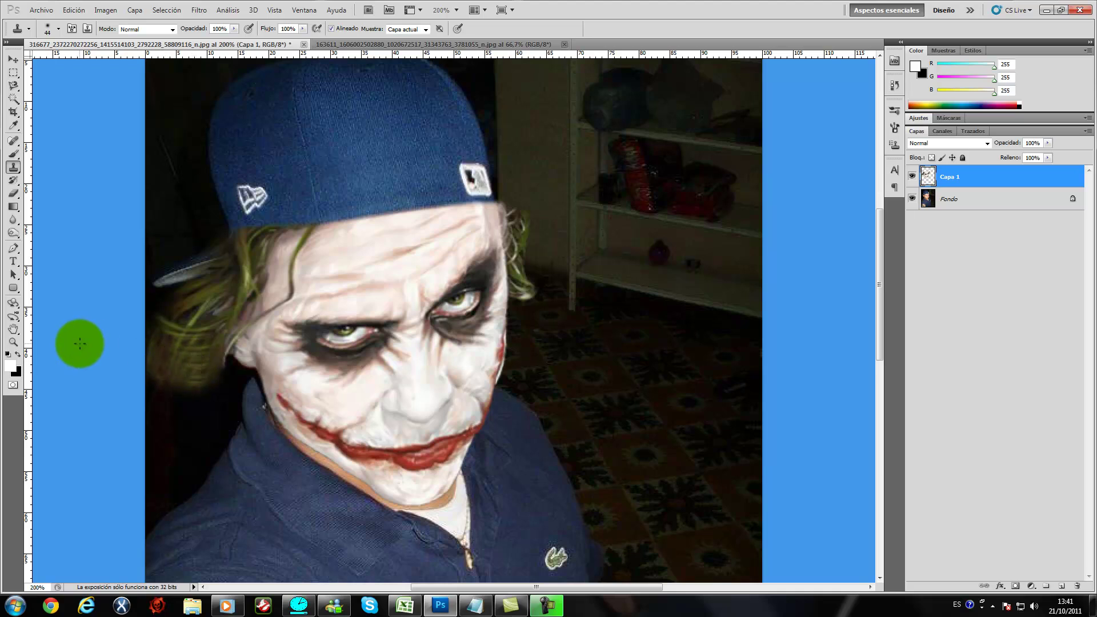
pyautogui.moveTo(208, 292)
pyautogui.mouseDown()
pyautogui.moveTo(197, 340)
pyautogui.moveTo(193, 301)
pyautogui.moveTo(167, 363)
pyautogui.moveTo(153, 334)
pyautogui.moveTo(184, 305)
pyautogui.moveTo(186, 316)
pyautogui.moveTo(177, 306)
pyautogui.moveTo(219, 273)
pyautogui.moveTo(217, 286)
pyautogui.mouseUp()
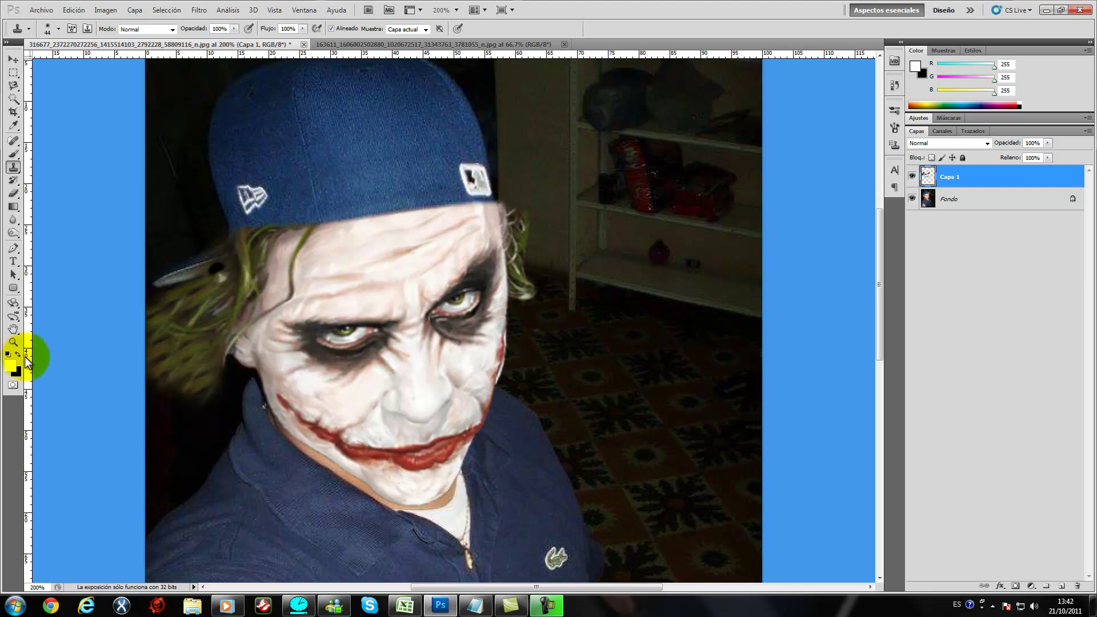
pyautogui.hotkey('ctrl', '-')
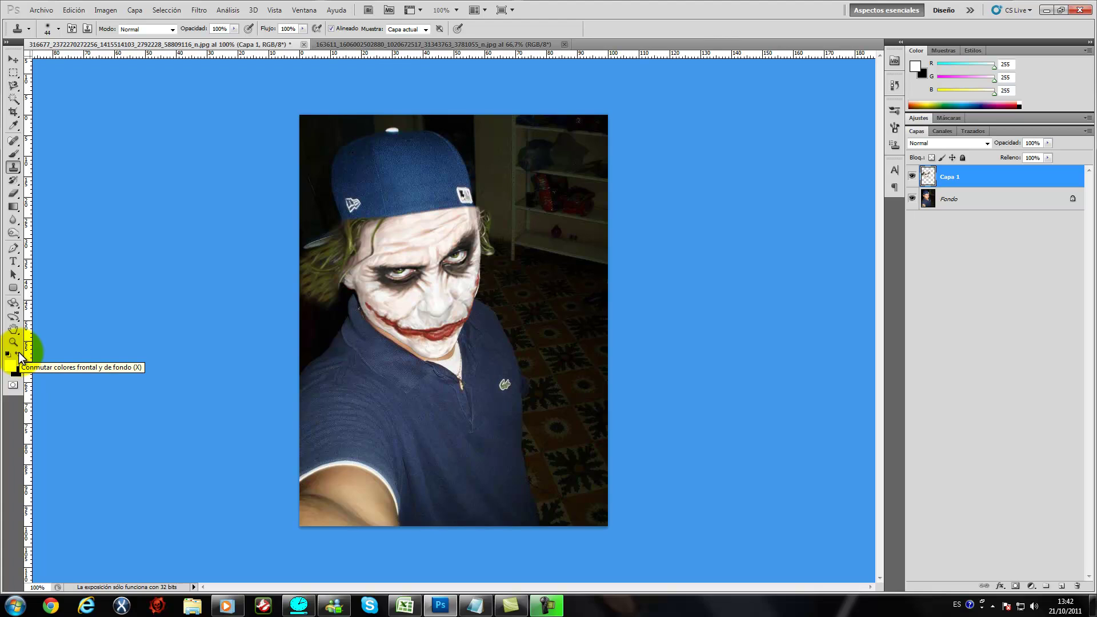
pyautogui.hotkey('ctrl', '+')
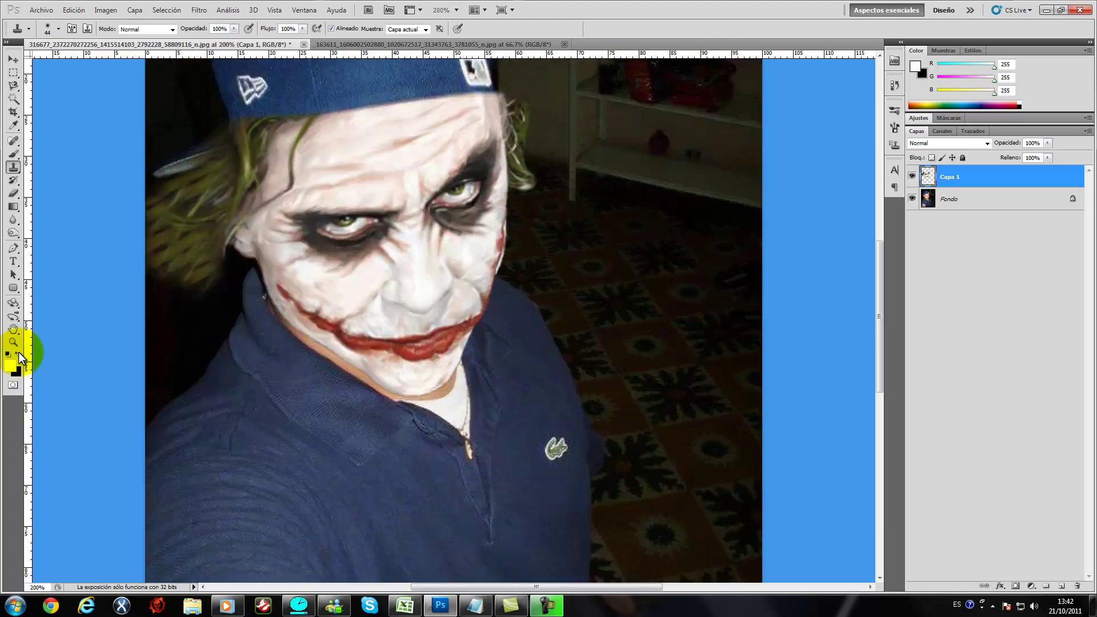
pyautogui.scroll(3, 18, 352)
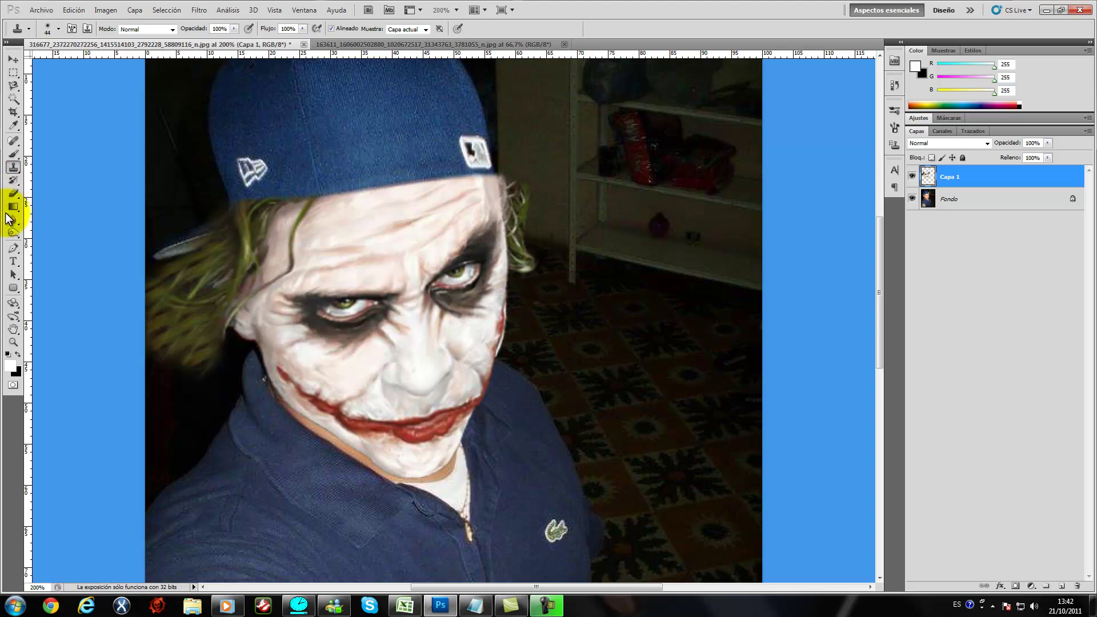
# Step: Apply Niveles to Capa 1 with black input 25 and gamma 1,04
pyautogui.click(13, 233)
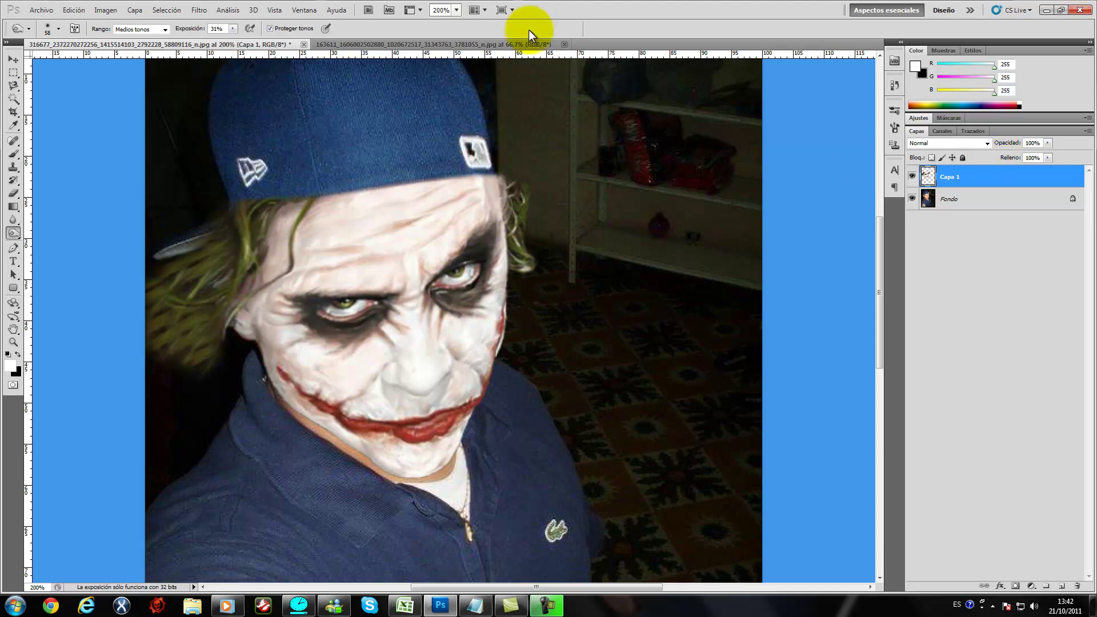
pyautogui.click(115, 13)
pyautogui.moveTo(117, 43)
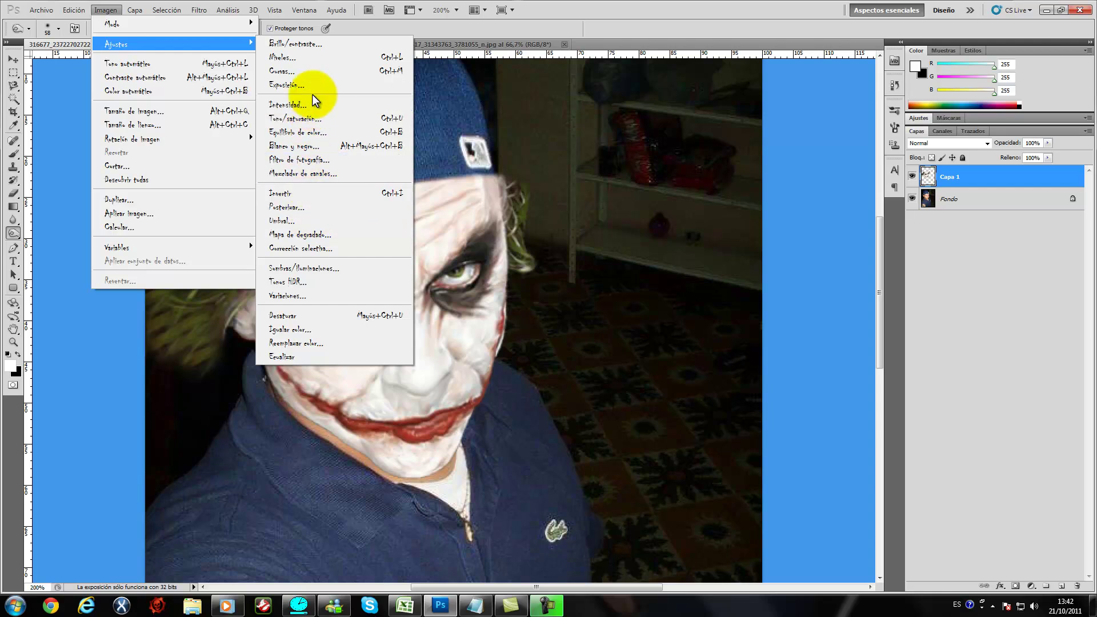
pyautogui.click(309, 60)
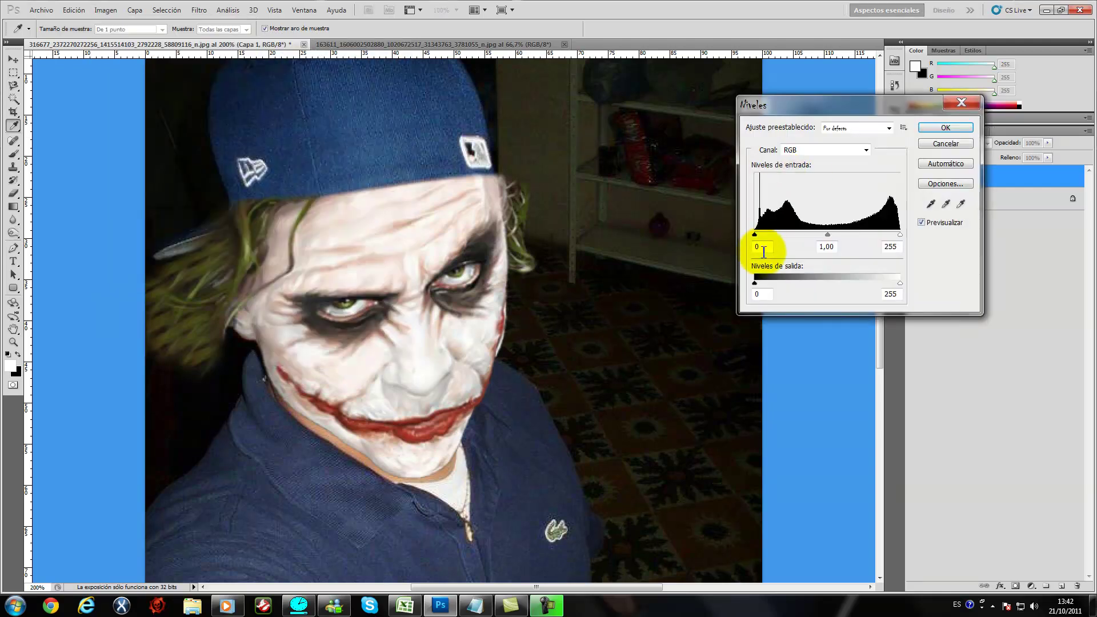
pyautogui.moveTo(753, 234); pyautogui.dragTo(769, 236)
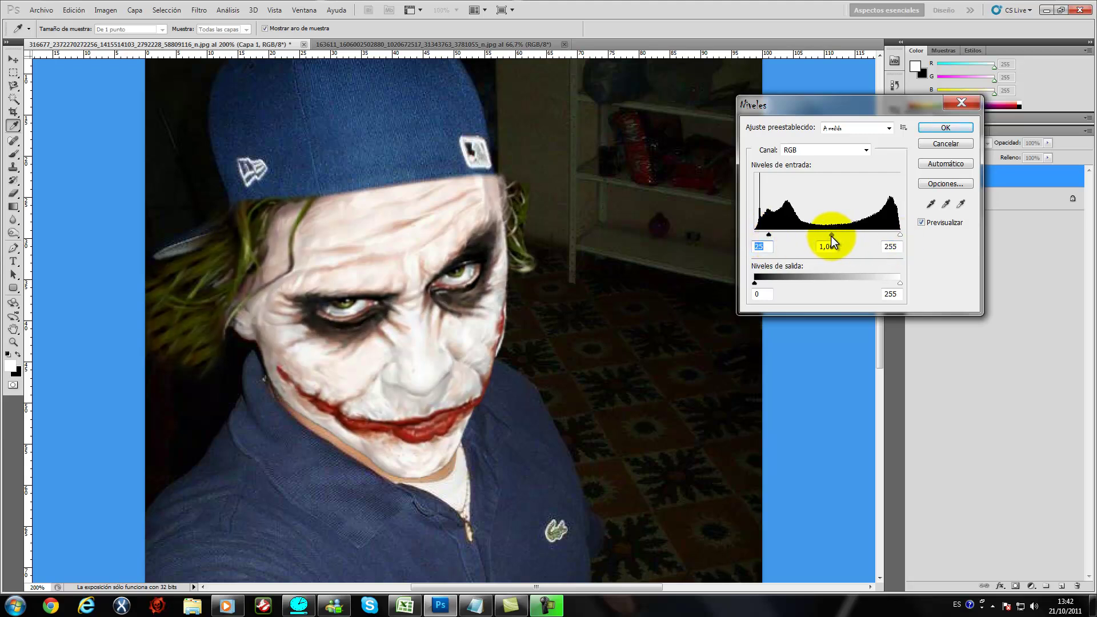
pyautogui.click(831, 235)
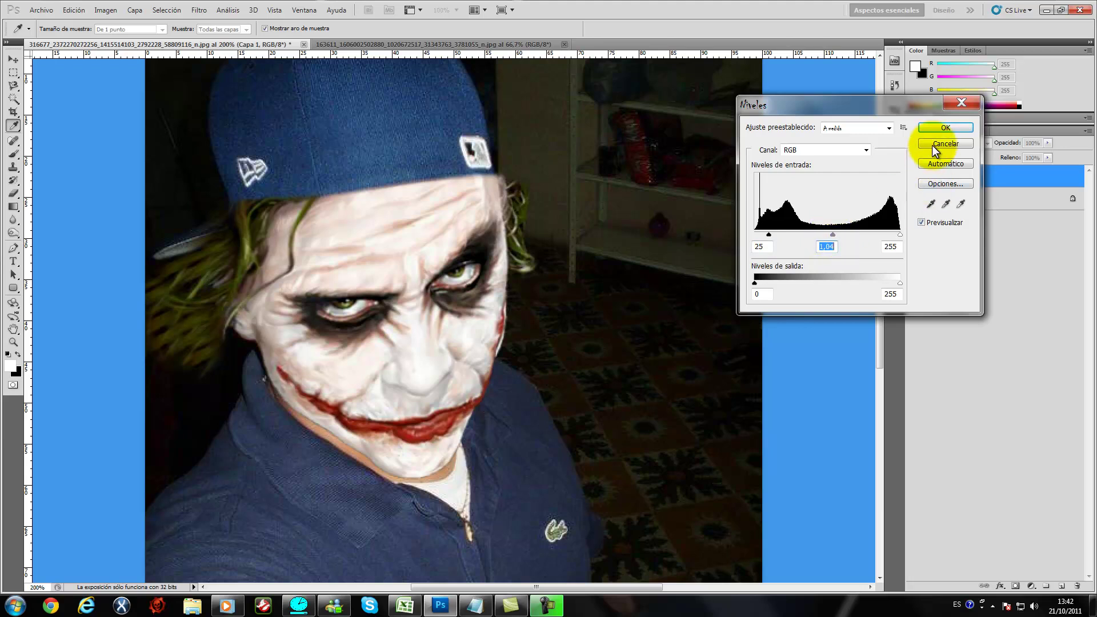
pyautogui.click(939, 130)
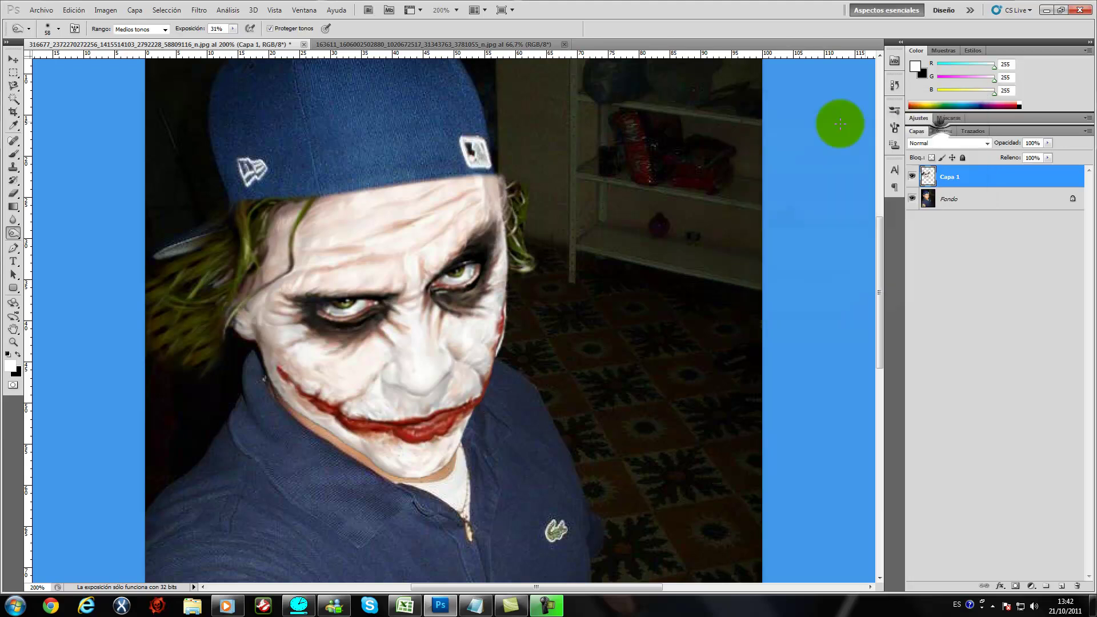
pyautogui.press('o')
pyautogui.hotkey('ctrl', '+')
# Step: Switch to the Eraser with a soft 27 px brush and zoom out to the whole image
pyautogui.click(13, 193)
pyautogui.hscroll(-5, 69, 180)
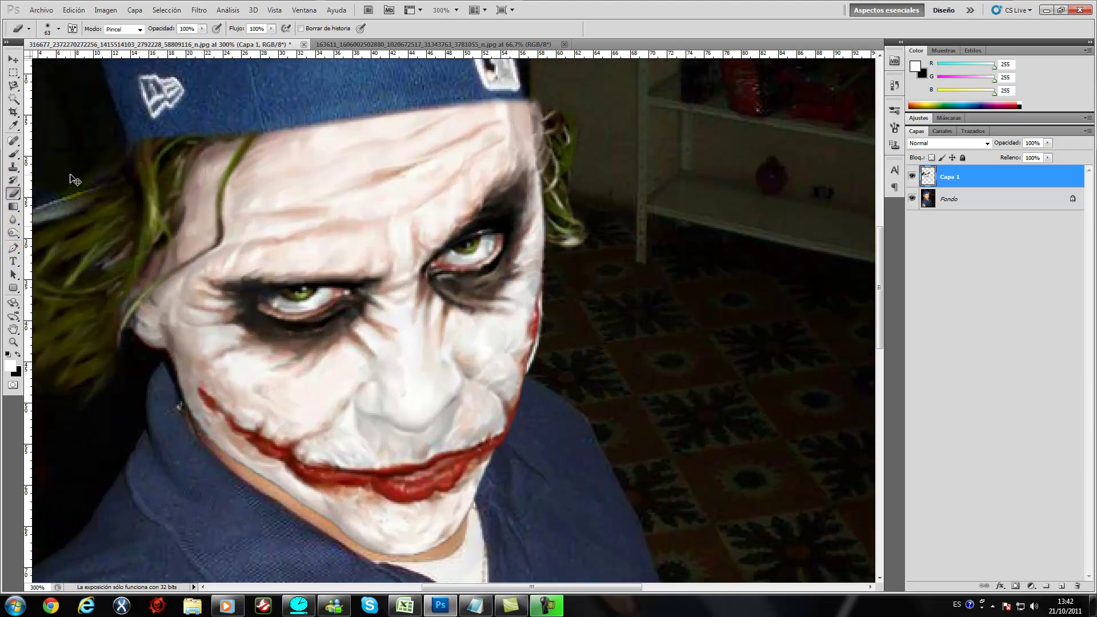
pyautogui.moveTo(269, 85)
pyautogui.mouseDown()
pyautogui.moveTo(232, 106)
pyautogui.moveTo(246, 96)
pyautogui.mouseUp()
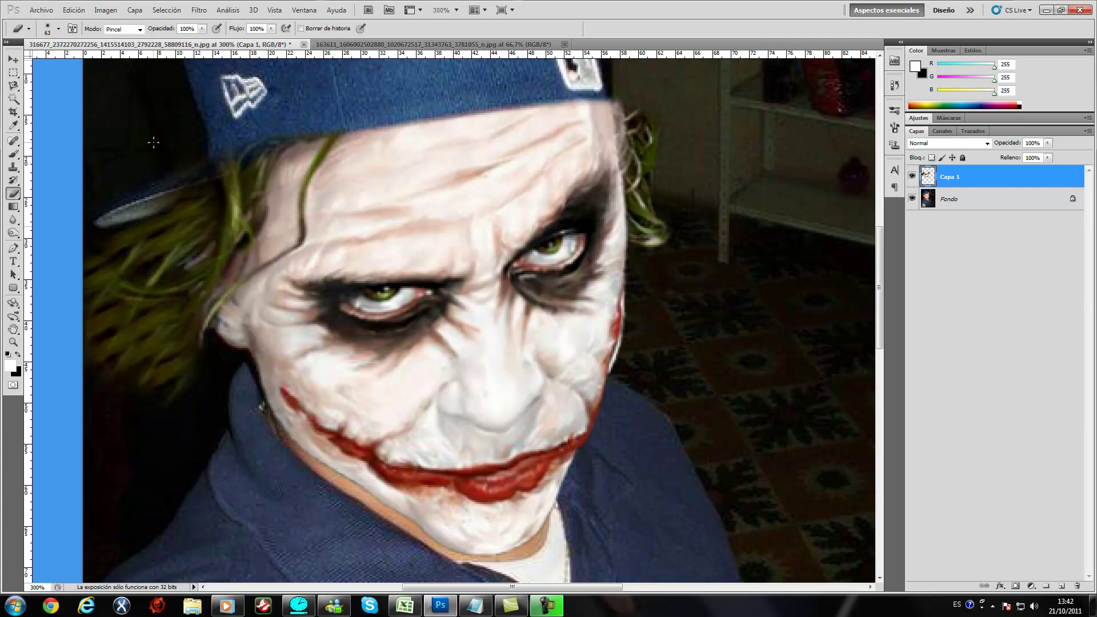
pyautogui.hotkey('ctrl', '-')
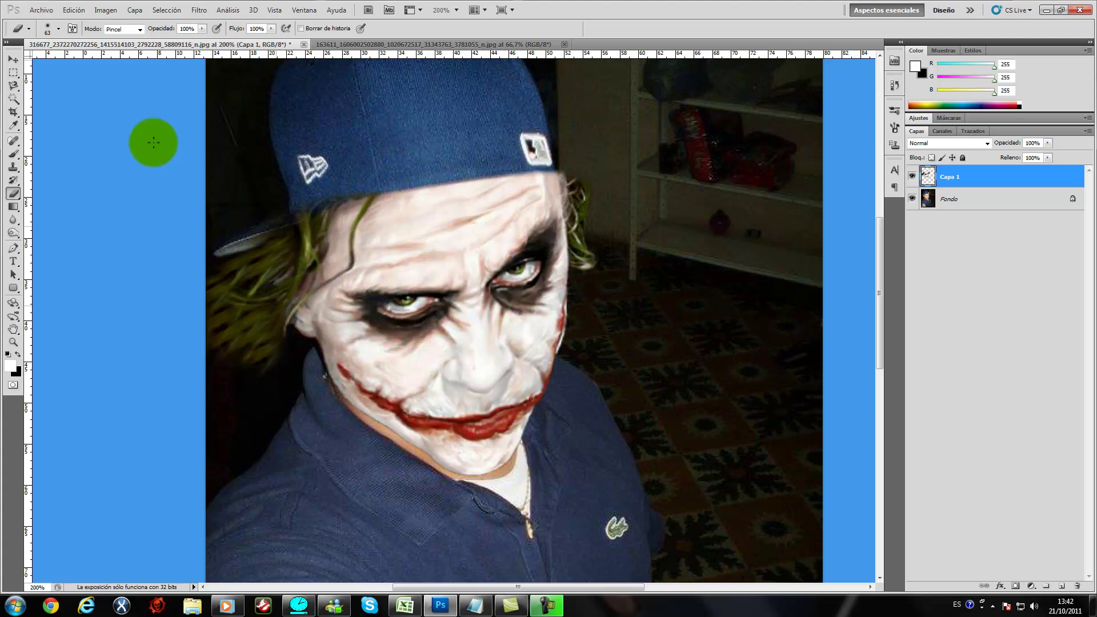
pyautogui.click(58, 28)
pyautogui.moveTo(53, 61); pyautogui.dragTo(34, 60)
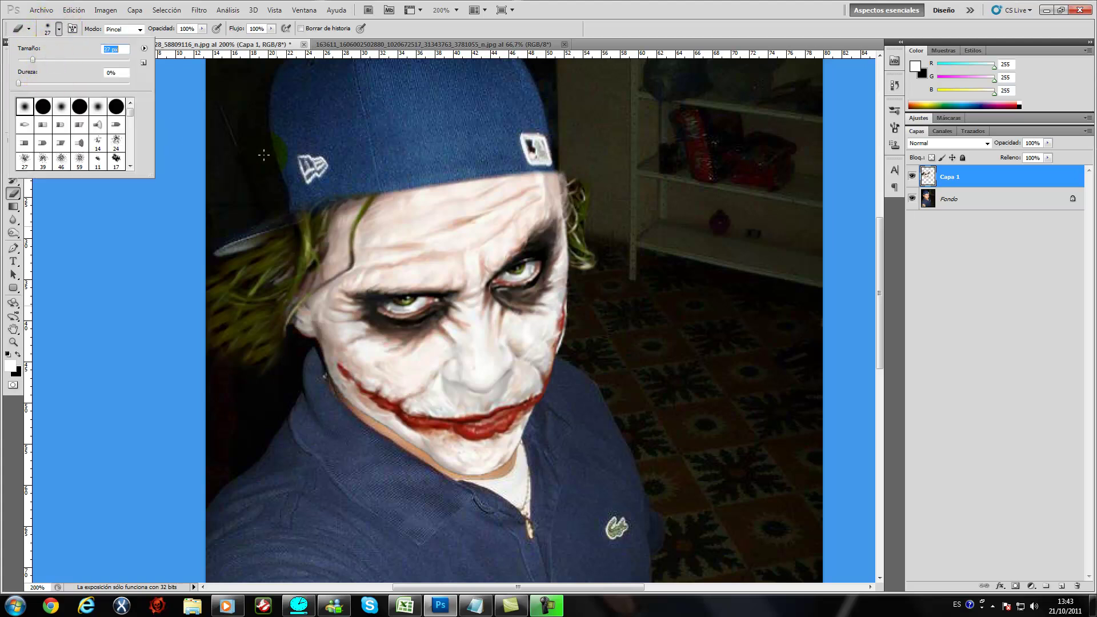
pyautogui.click(289, 191)
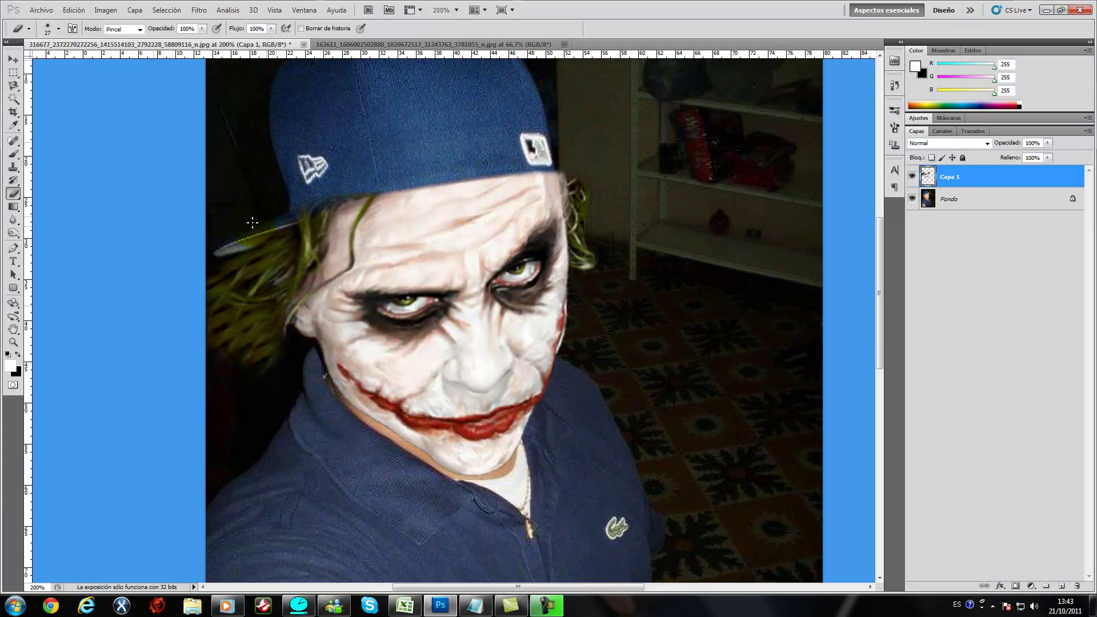
pyautogui.hotkey('ctrl', '-')
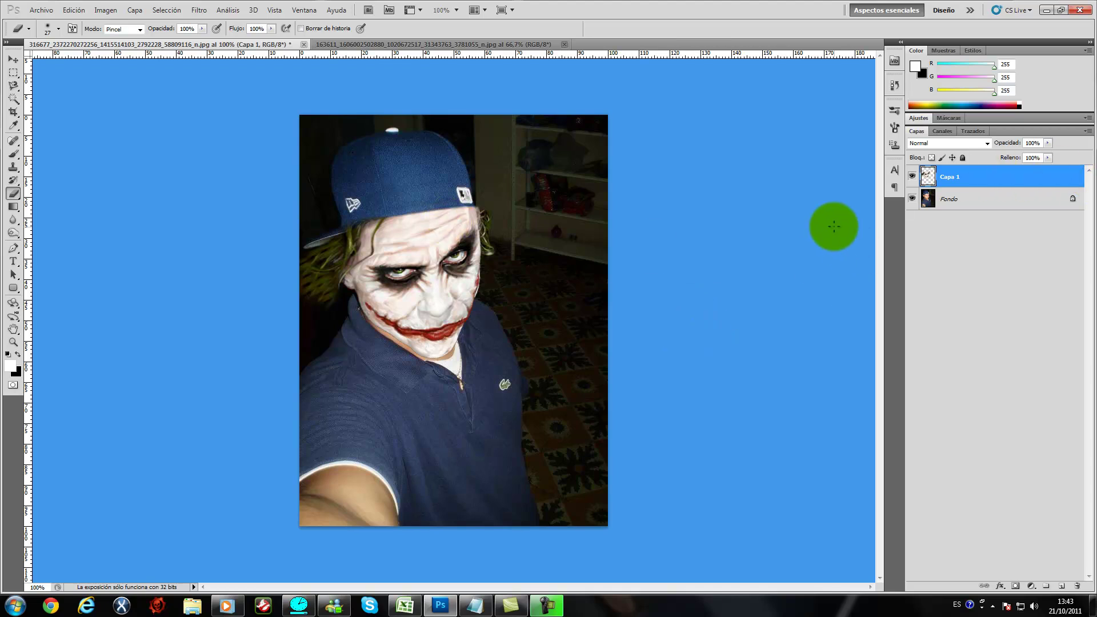
# Step: Create Capa 2, set the foreground colour to black, and brush black across the canvas
pyautogui.click(1061, 587)
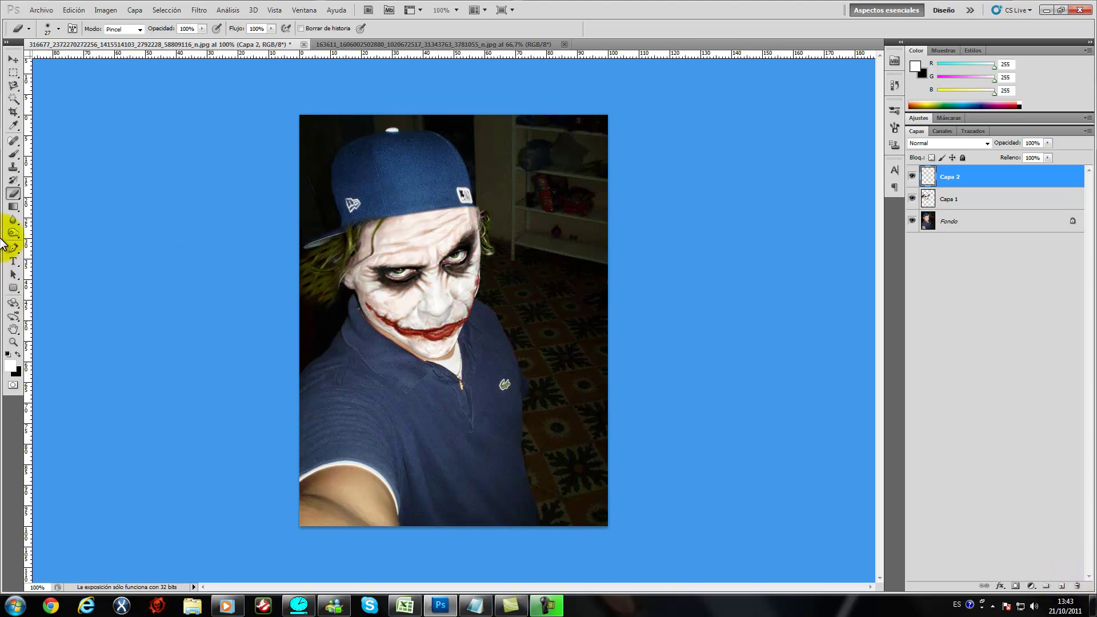
pyautogui.click(18, 150)
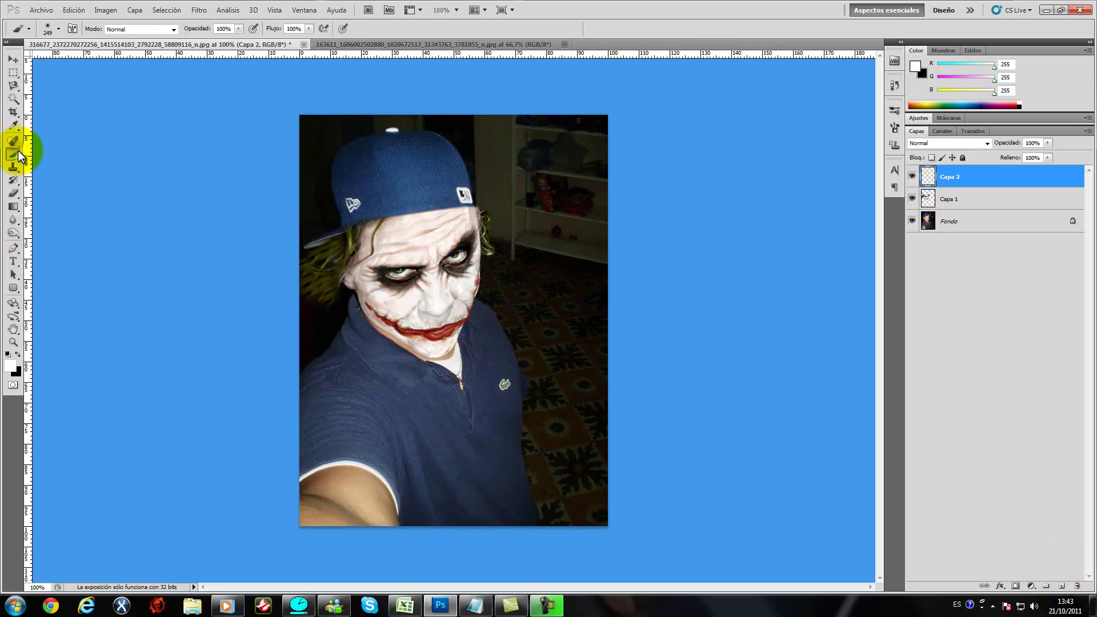
pyautogui.click(922, 74)
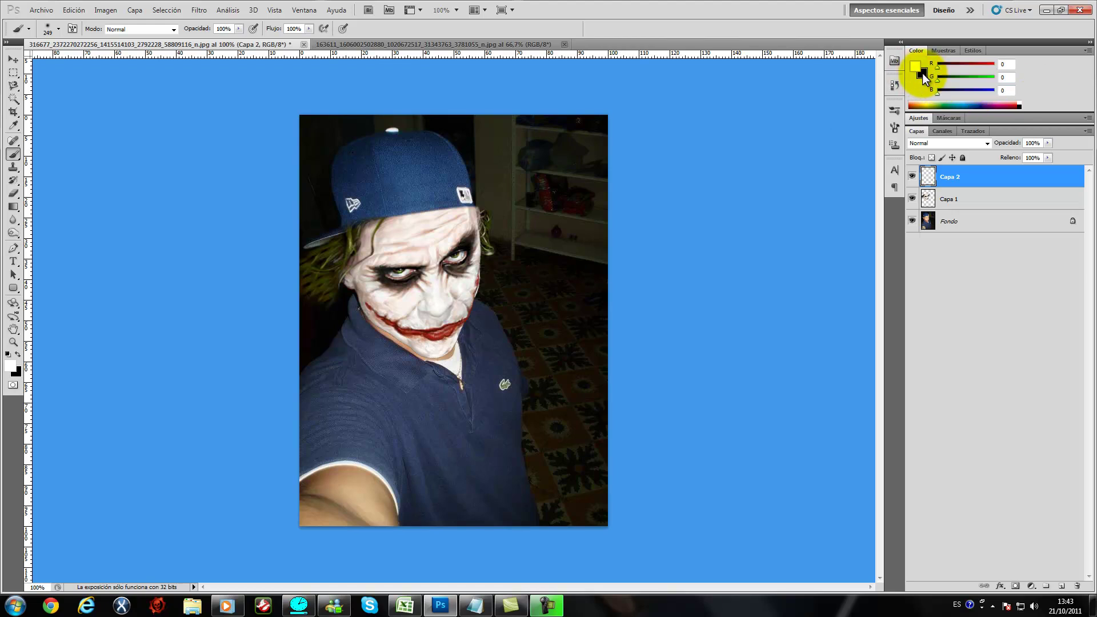
pyautogui.click(918, 67)
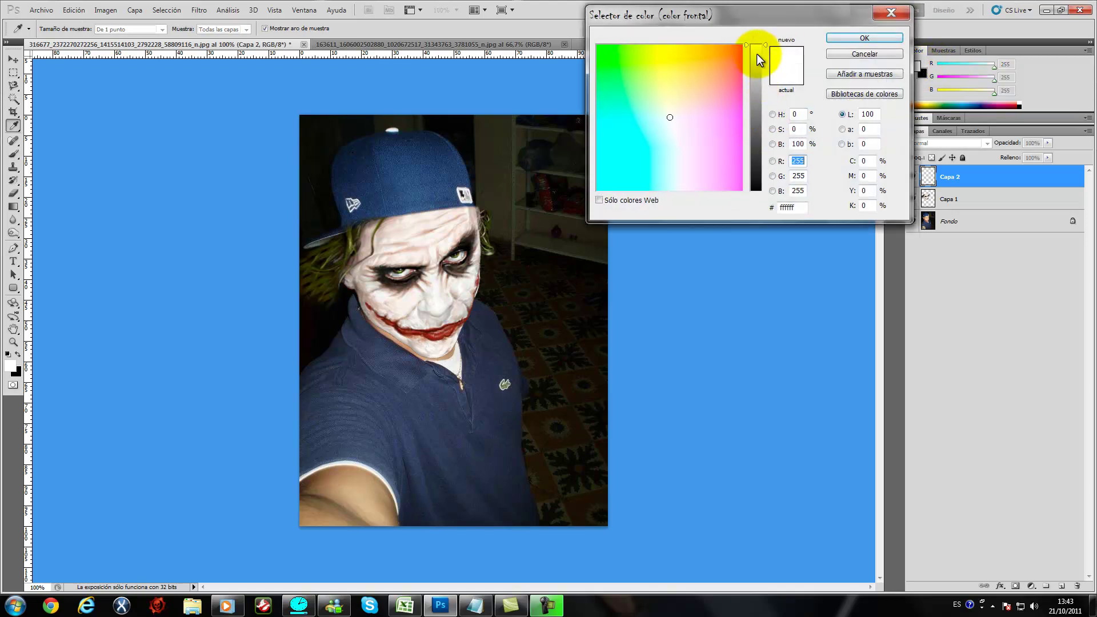
pyautogui.moveTo(747, 50); pyautogui.dragTo(745, 201)
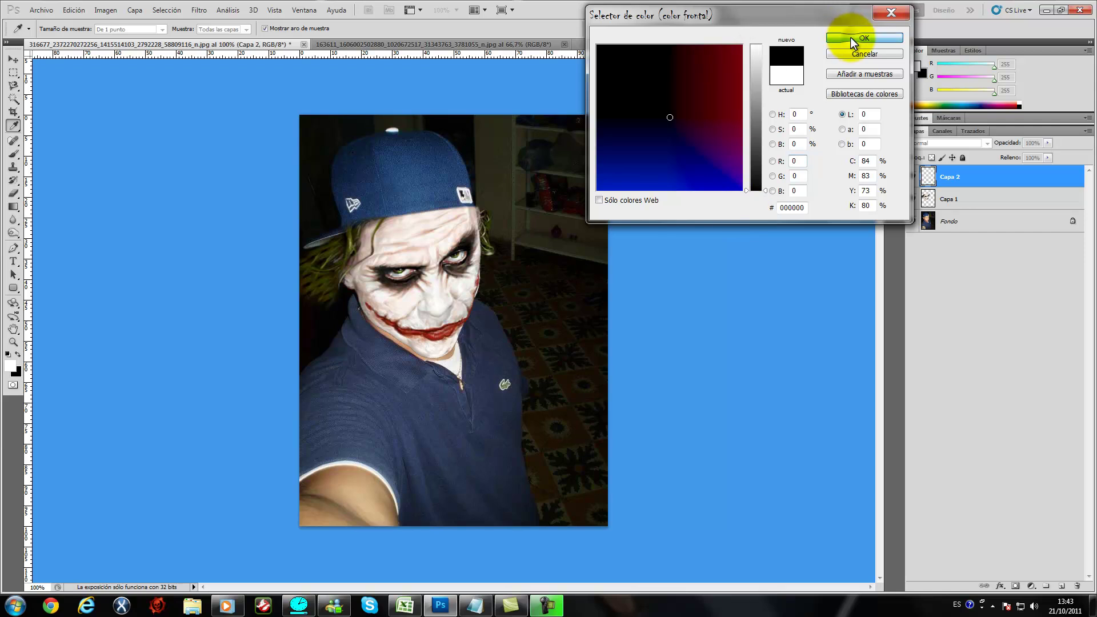
pyautogui.click(851, 37)
pyautogui.press('b')
pyautogui.moveTo(566, 119)
pyautogui.mouseDown()
pyautogui.moveTo(315, 262)
pyautogui.moveTo(599, 554)
pyautogui.moveTo(593, 148)
pyautogui.mouseUp()
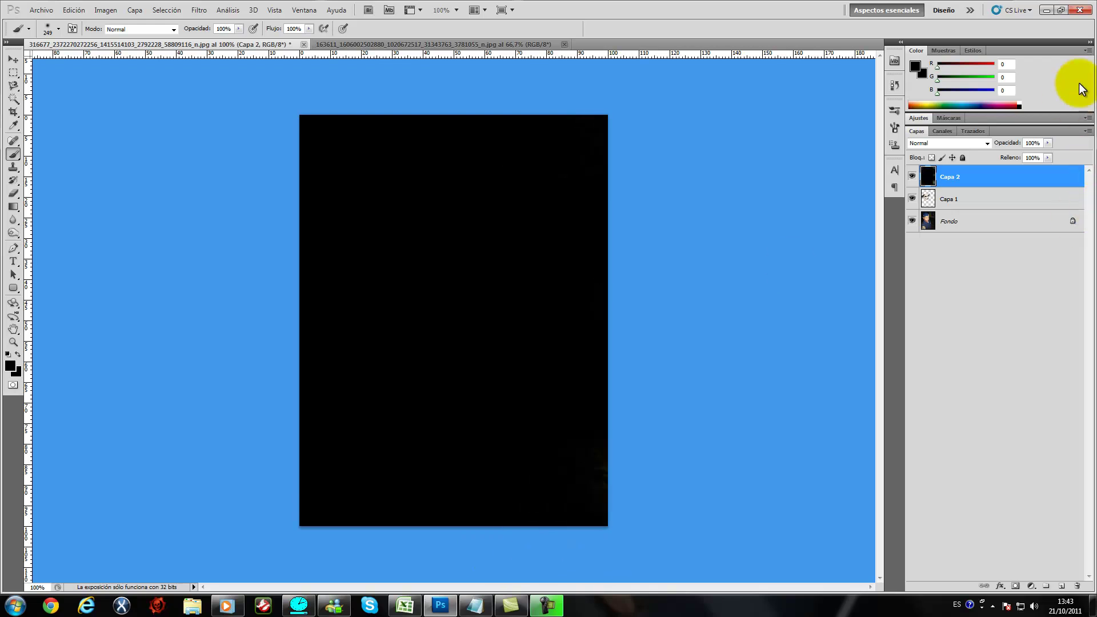
# Step: Set Capa 2's blend mode to Luz suave and its opacity to 66%
pyautogui.click(960, 142)
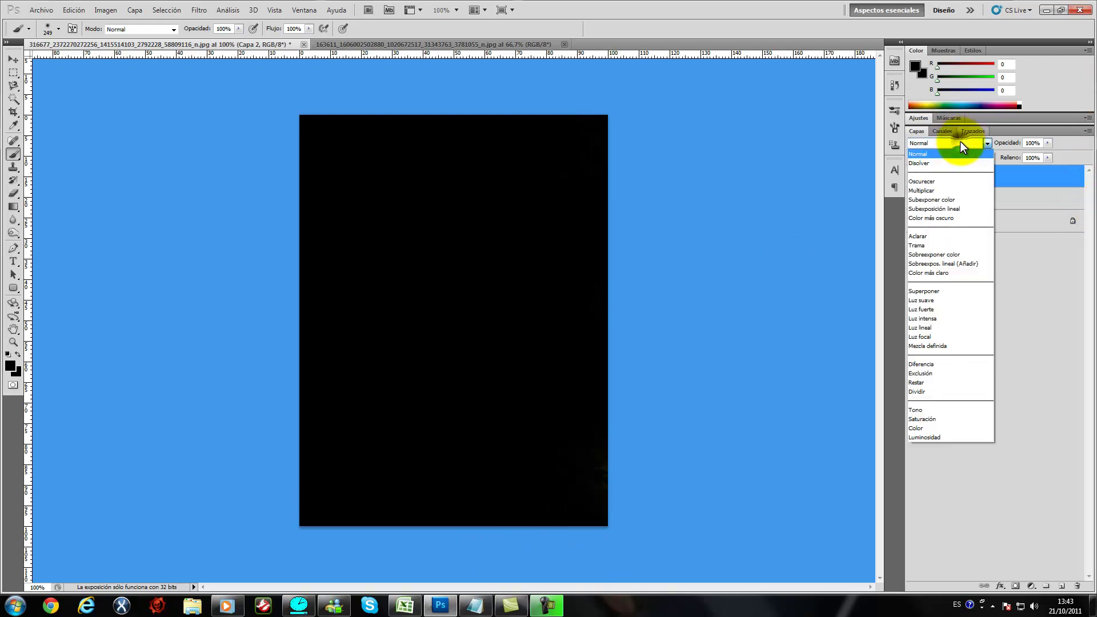
pyautogui.click(960, 303)
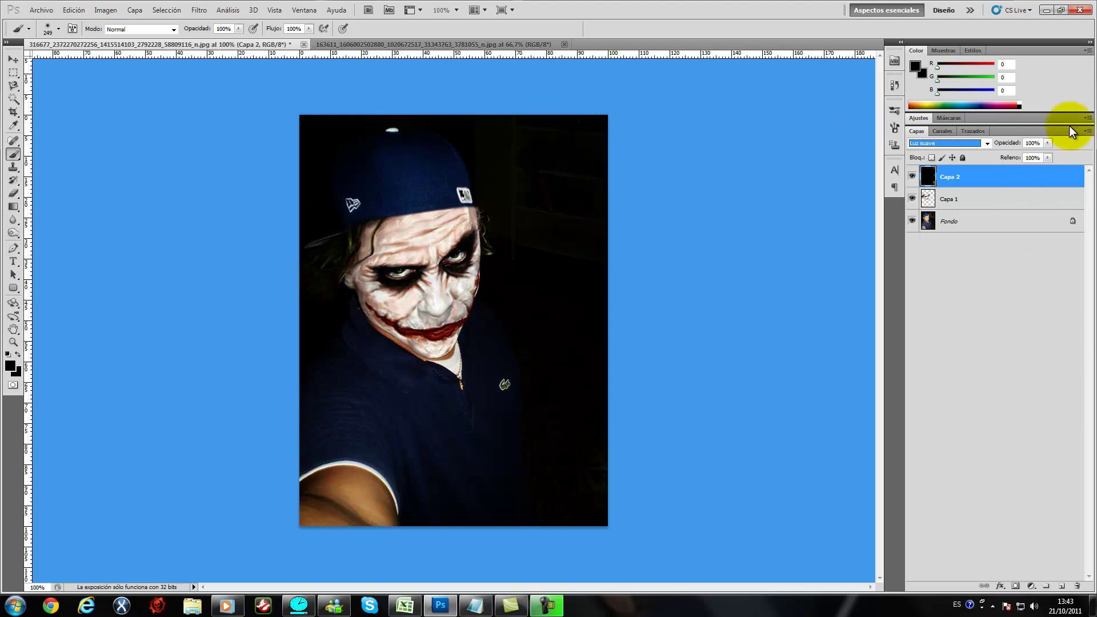
pyautogui.click(1047, 143)
pyautogui.moveTo(1038, 154); pyautogui.dragTo(1027, 154)
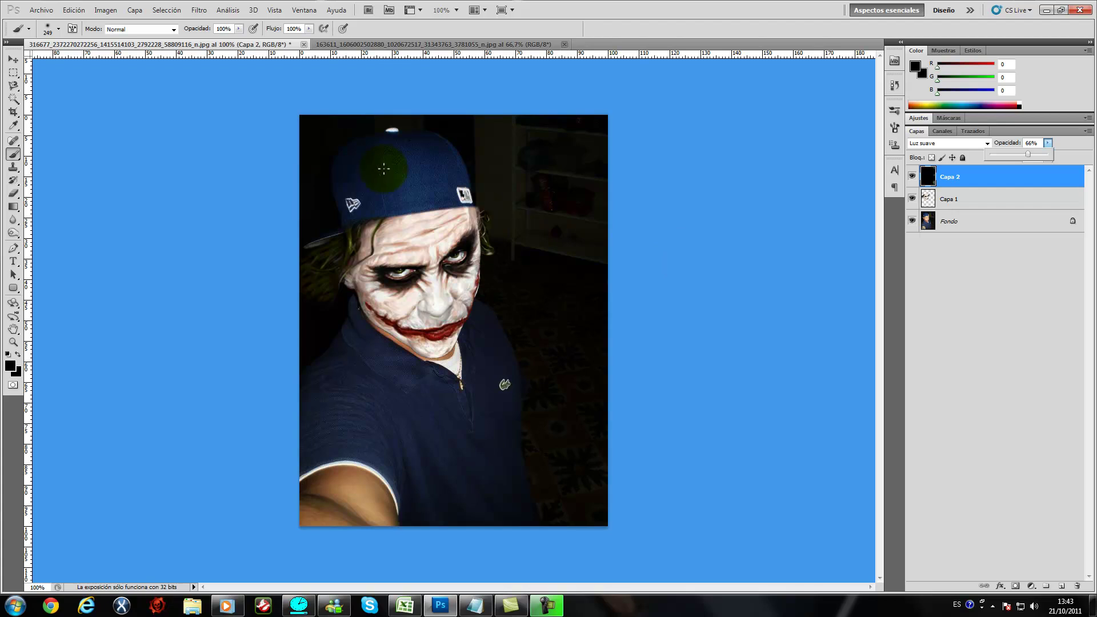
pyautogui.hotkey('ctrl', '+')
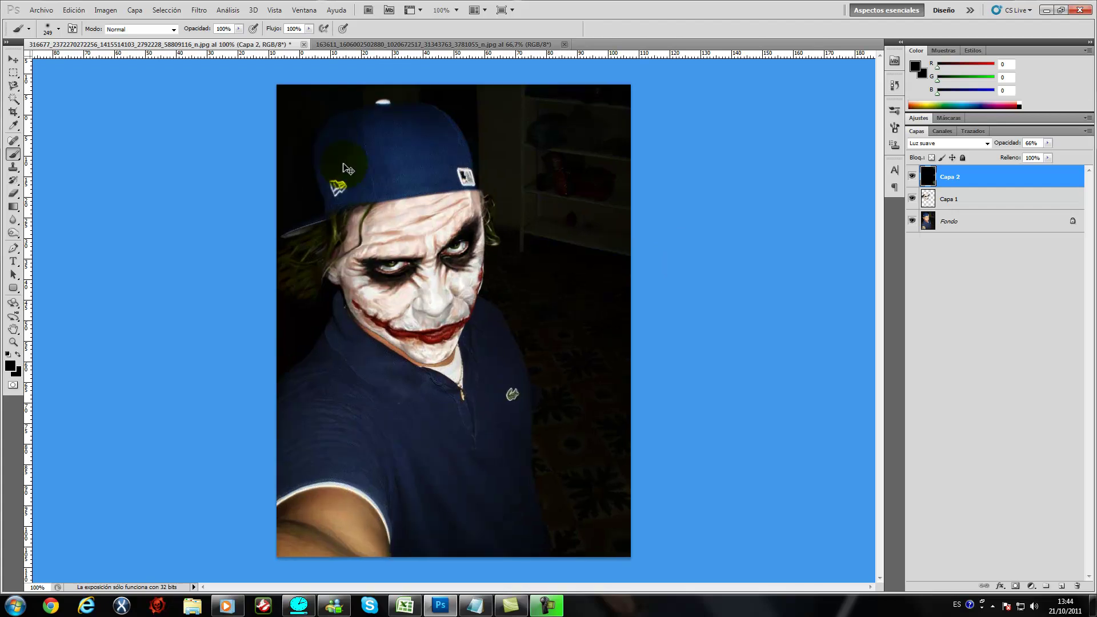
pyautogui.scroll(2, 343, 164)
pyautogui.scroll(2, 344, 164)
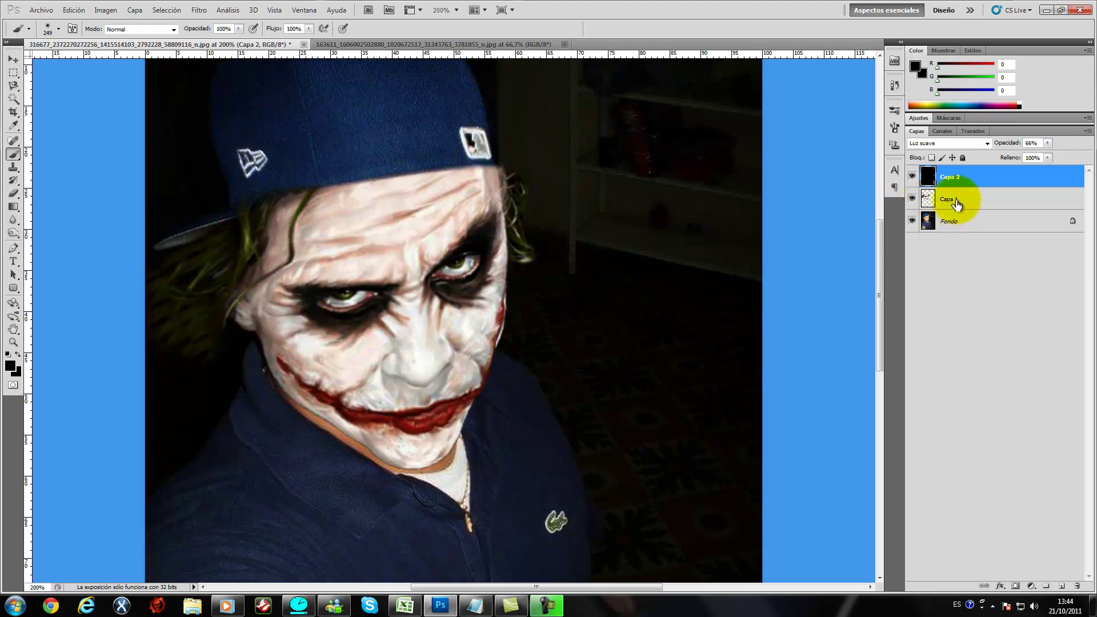
# Step: Stamp visible layers into Capa 3, hide the layers below, and duplicate it in Luz suave mode
pyautogui.hotkey('ctrl', 'shift', 'alt', 'e')
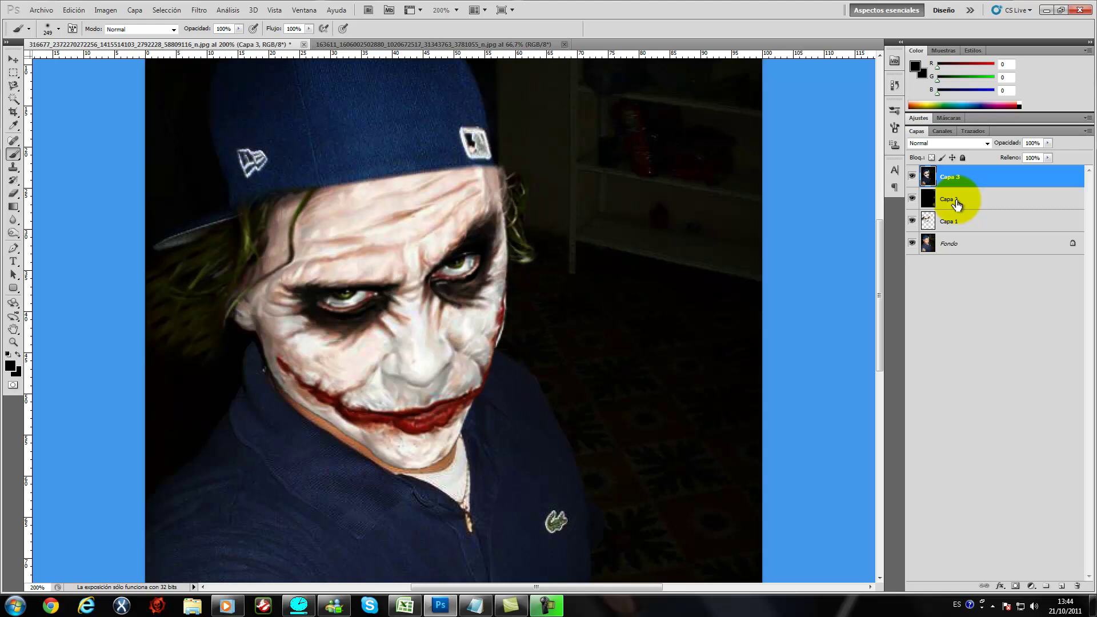
pyautogui.moveTo(911, 192); pyautogui.dragTo(916, 247)
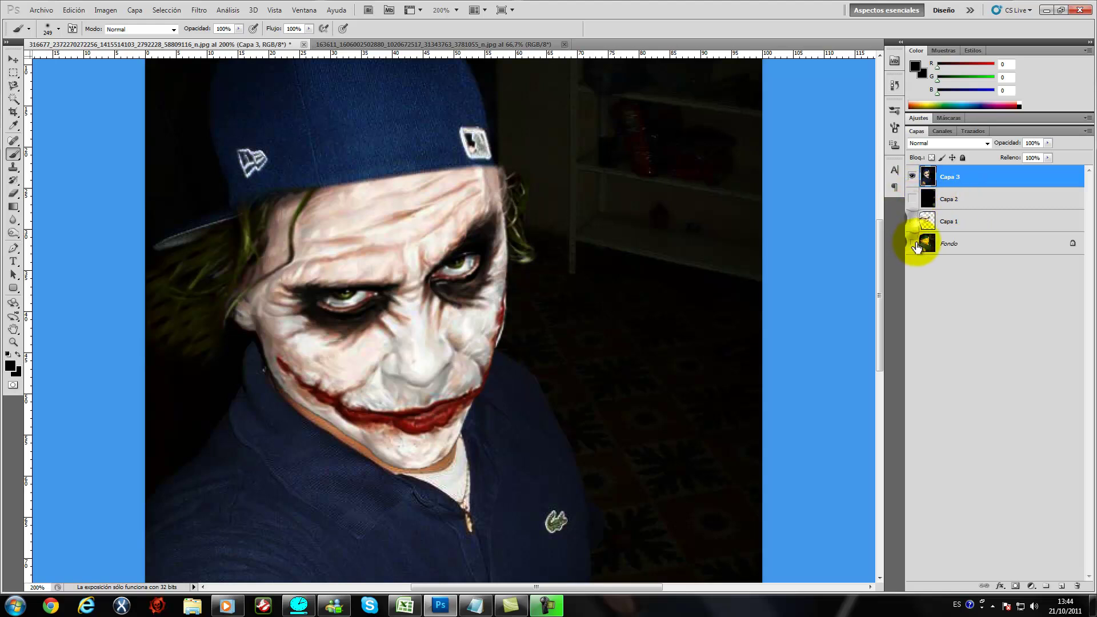
pyautogui.hotkey('ctrl', 'j')
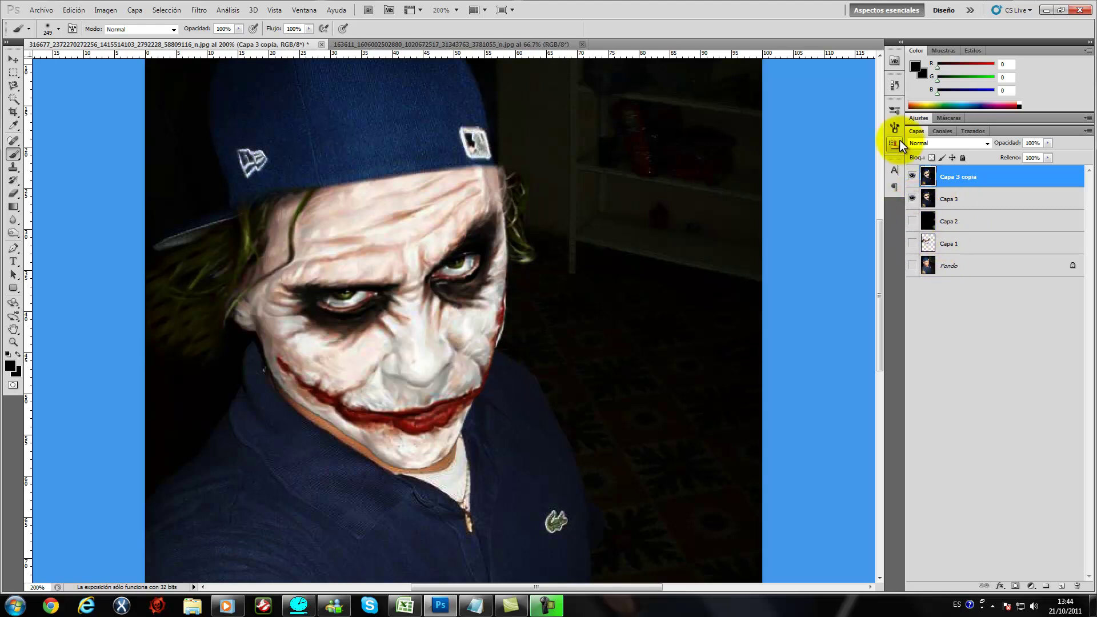
pyautogui.click(963, 146)
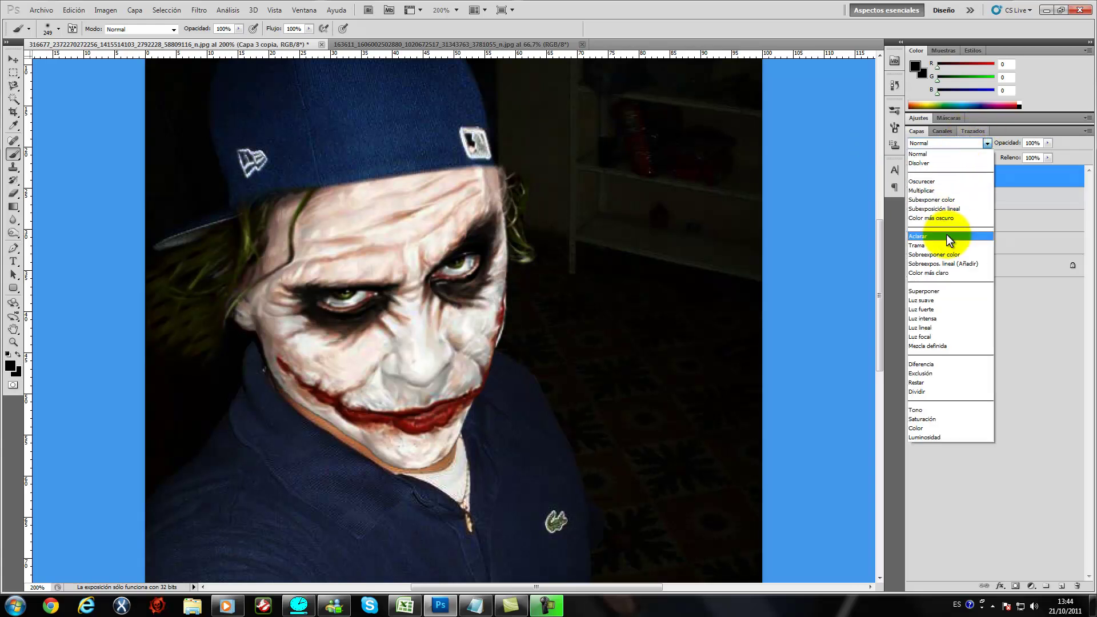
pyautogui.click(952, 304)
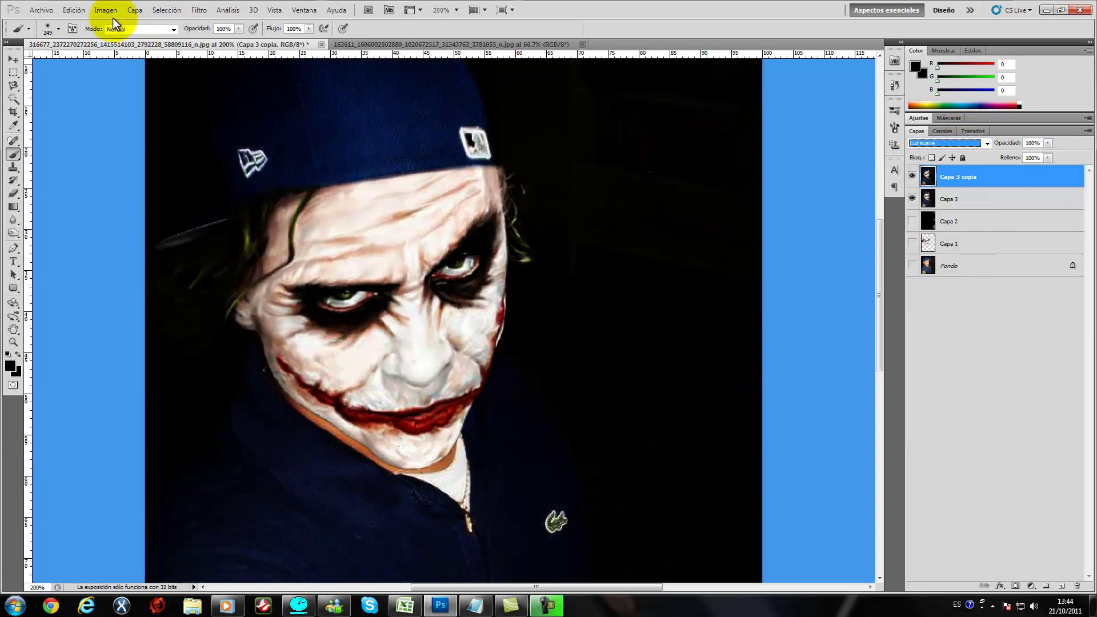
# Step: Desaturate Capa 3 copia and posterize it to 7 levels
pyautogui.click(106, 9)
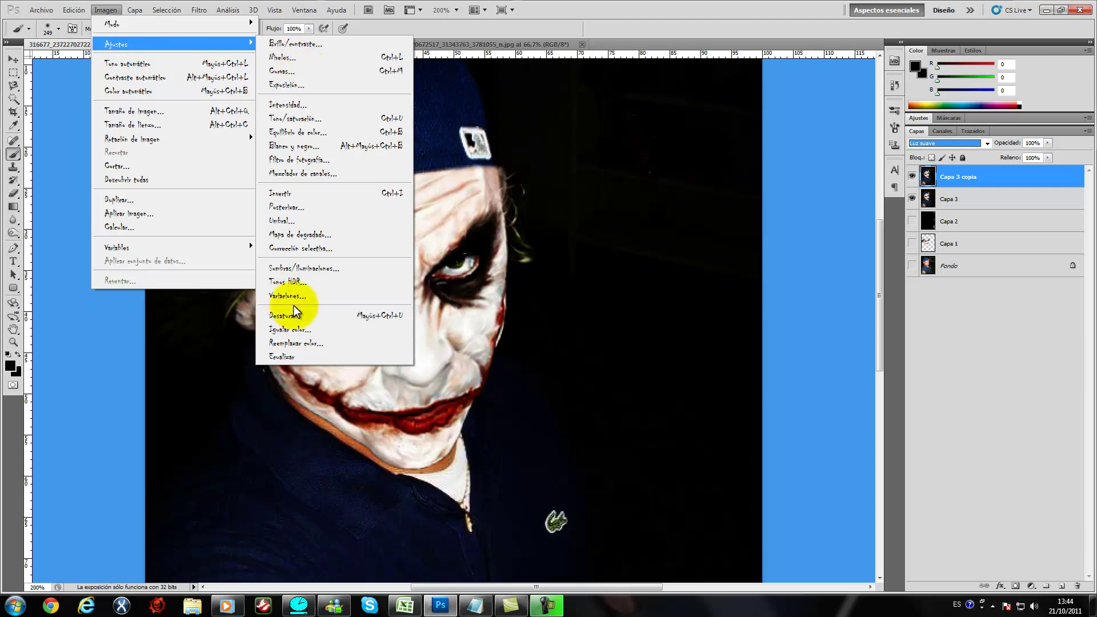
pyautogui.moveTo(116, 43)
pyautogui.click(293, 314)
pyautogui.click(74, 10)
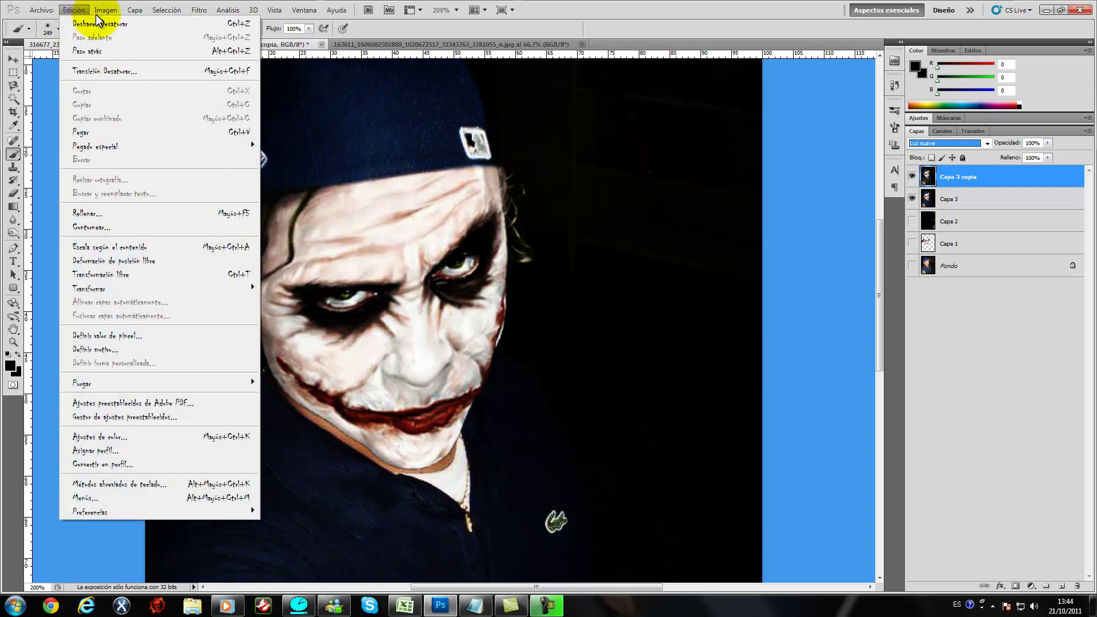
pyautogui.click(317, 207)
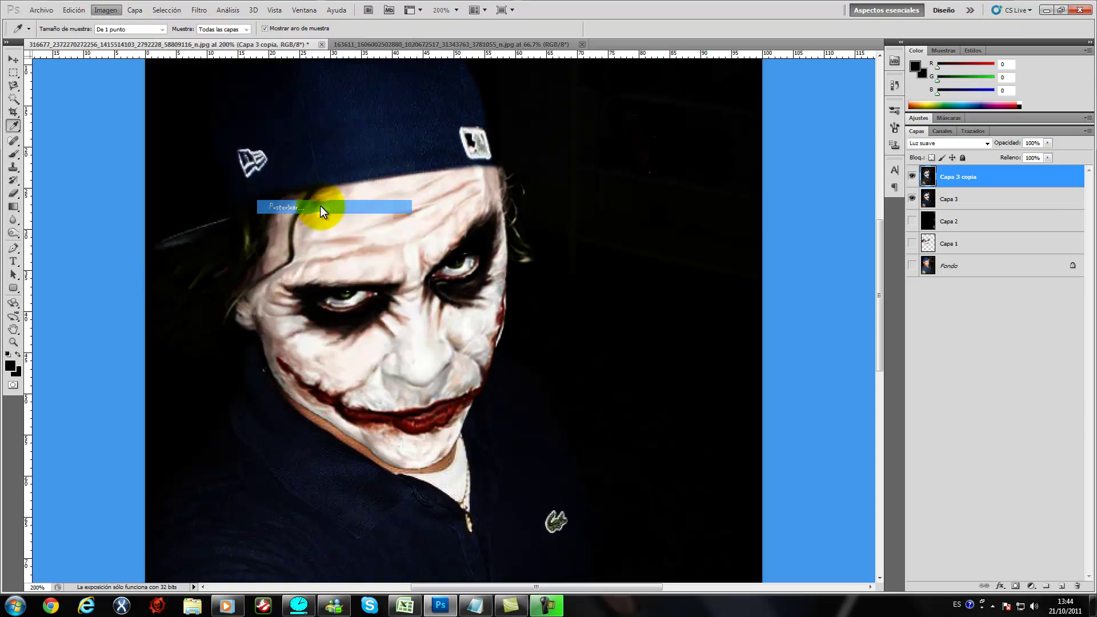
pyautogui.doubleClick(709, 175)
pyautogui.press('BackSpace')
pyautogui.write('7')
pyautogui.click(855, 175)
pyautogui.press('b')
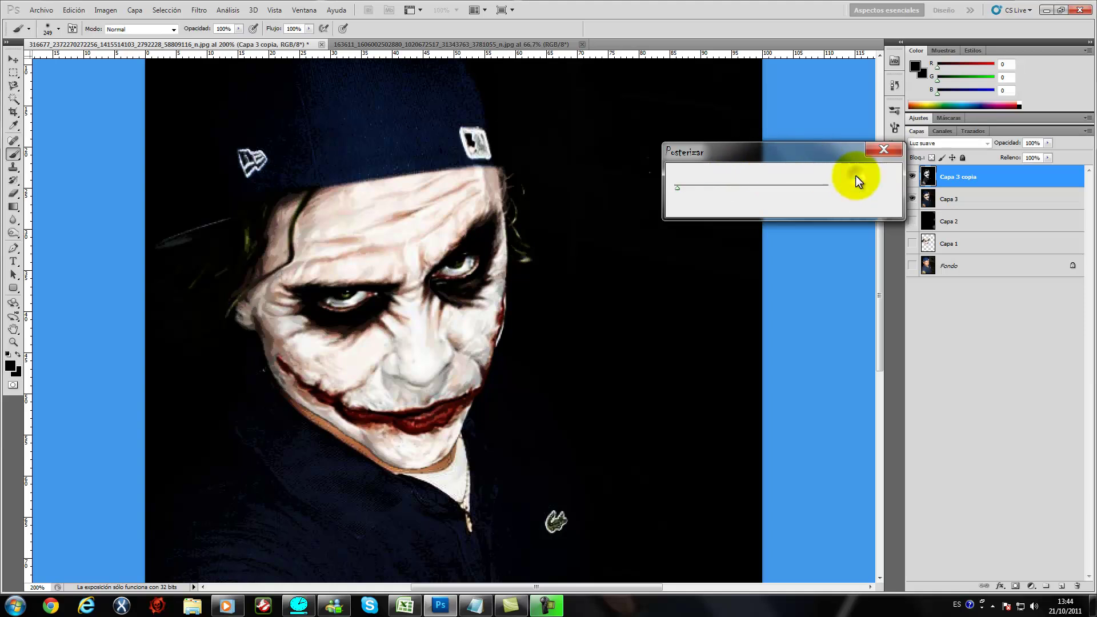
pyautogui.click(194, 11)
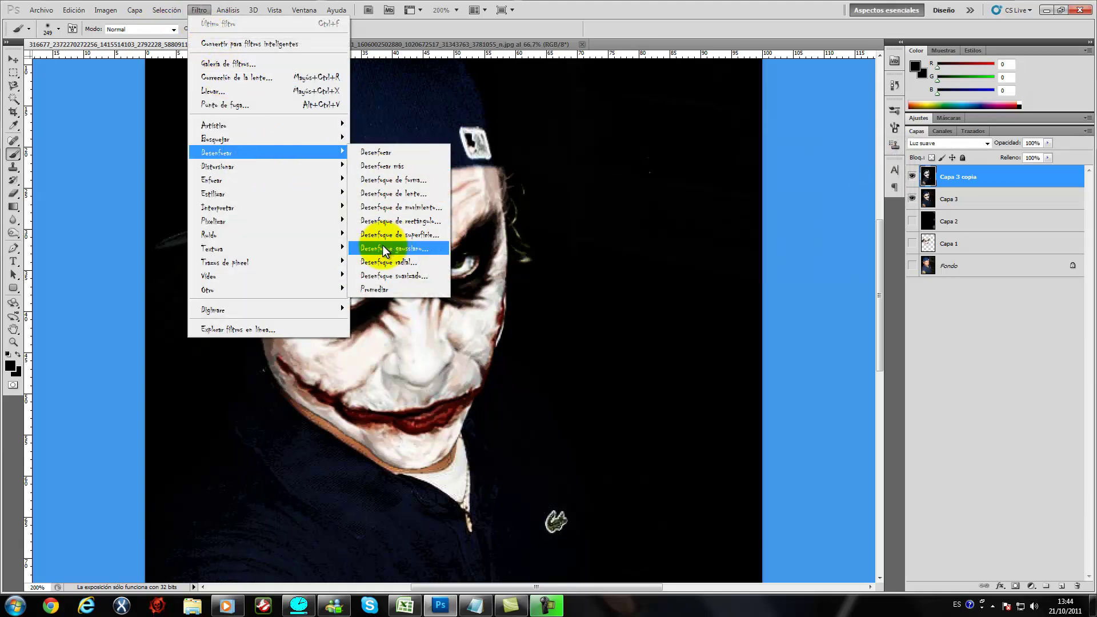
# Step: Apply a 2,7-pixel Gaussian blur to Capa 3 copia and view at 100%
pyautogui.moveTo(217, 153)
pyautogui.click(382, 245)
pyautogui.moveTo(705, 166); pyautogui.dragTo(732, 128)
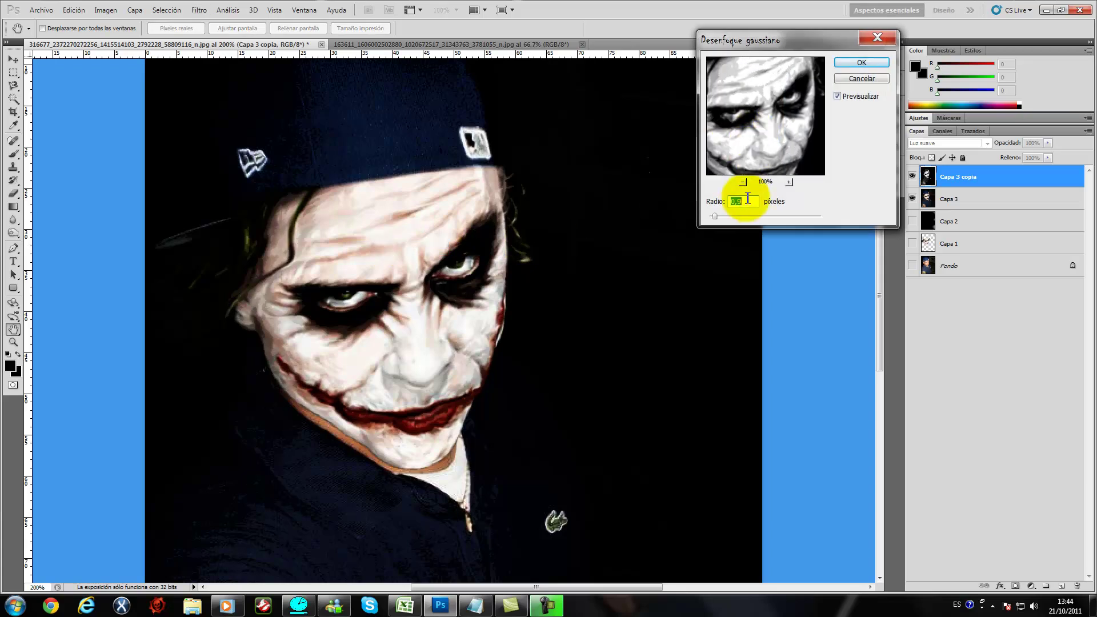
pyautogui.moveTo(715, 215); pyautogui.dragTo(725, 218)
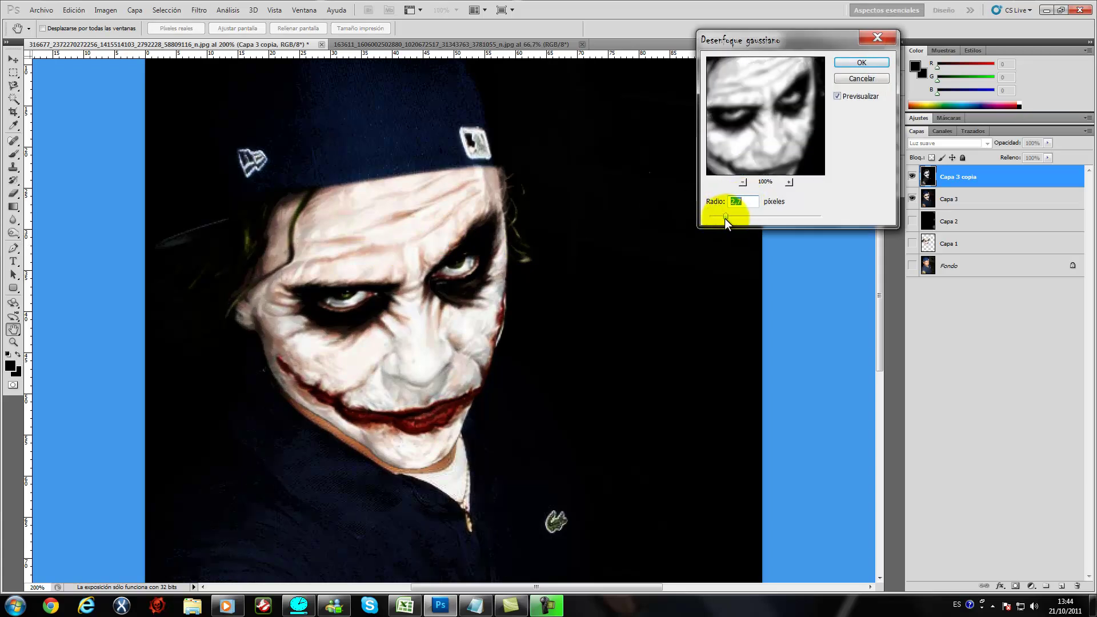
pyautogui.click(842, 62)
pyautogui.hotkey('ctrl', '-')
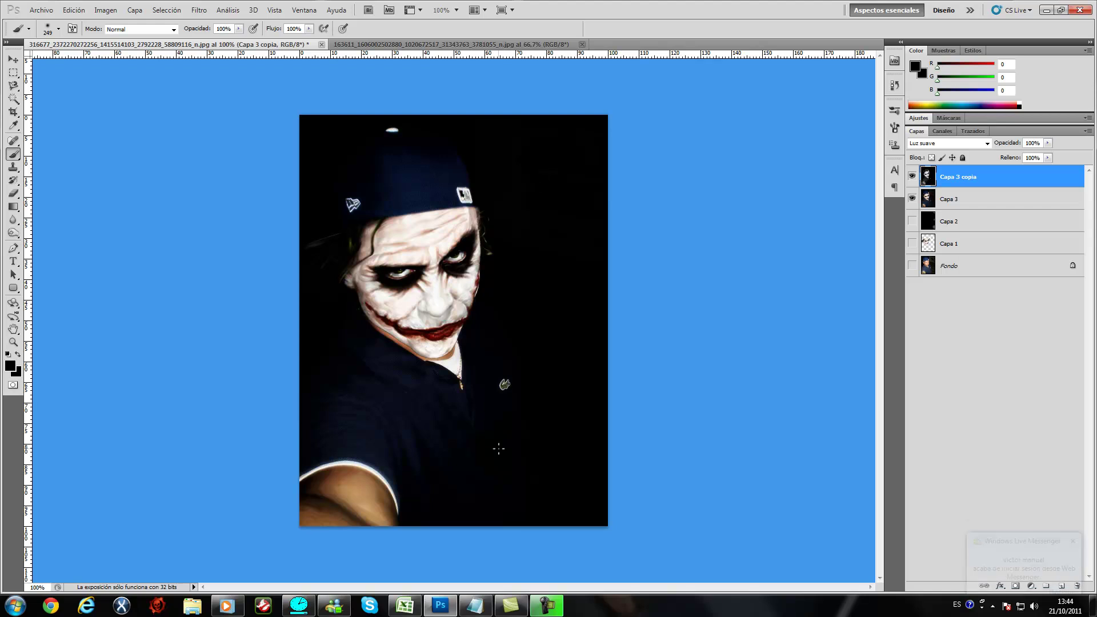
# Step: Clear the old Notepad text and move the restored notes window to the upper right
pyautogui.click(475, 604)
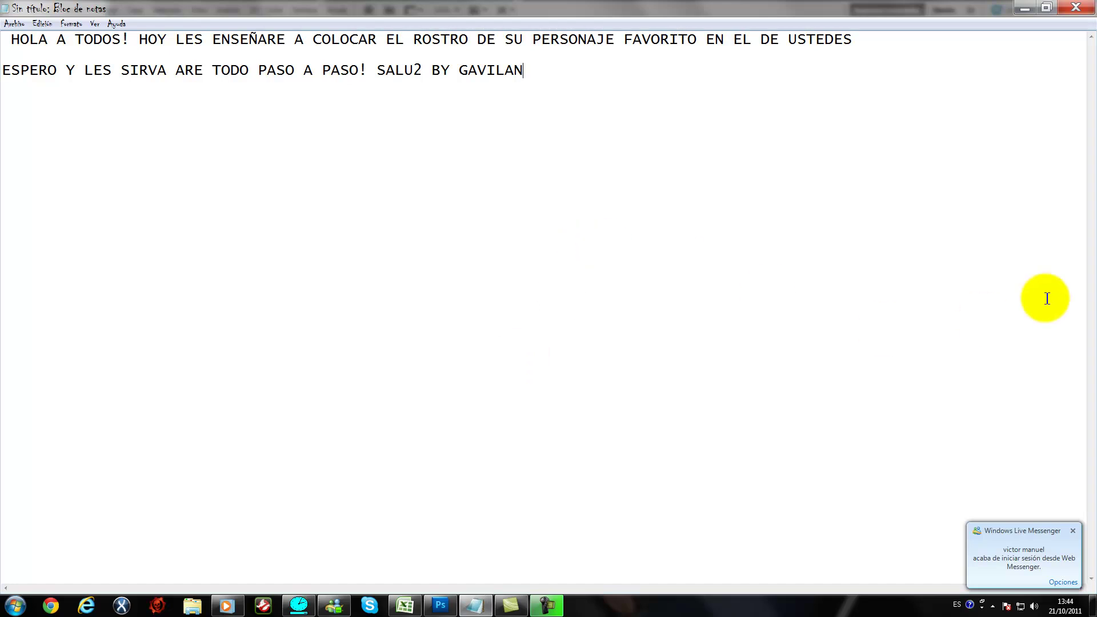
pyautogui.hotkey('ctrl', 'a')
pyautogui.press('Delete')
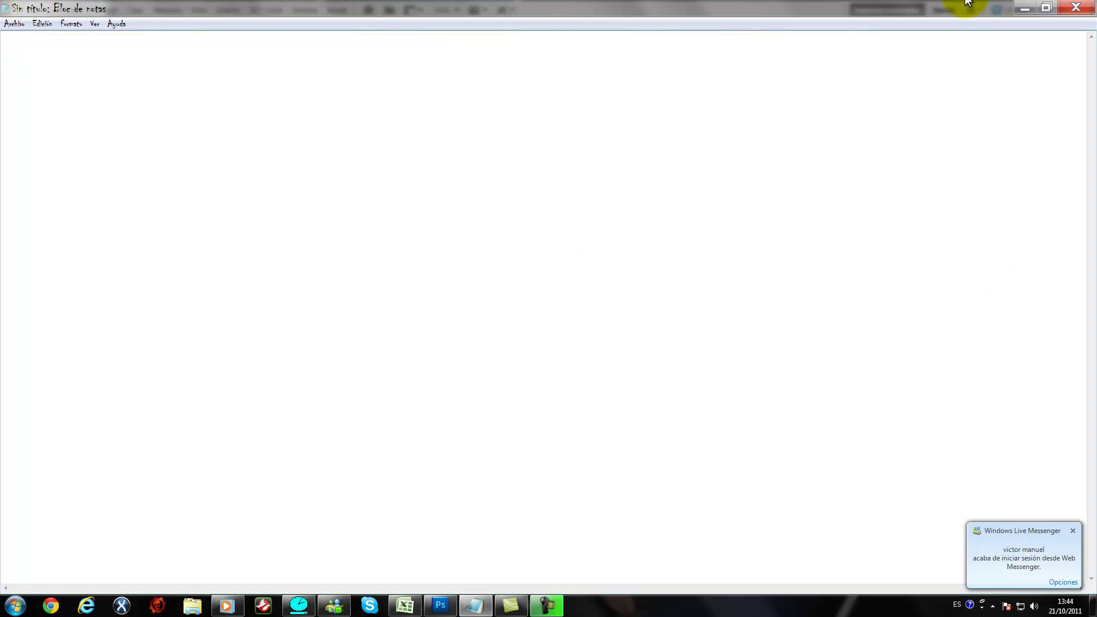
pyautogui.click(1047, 6)
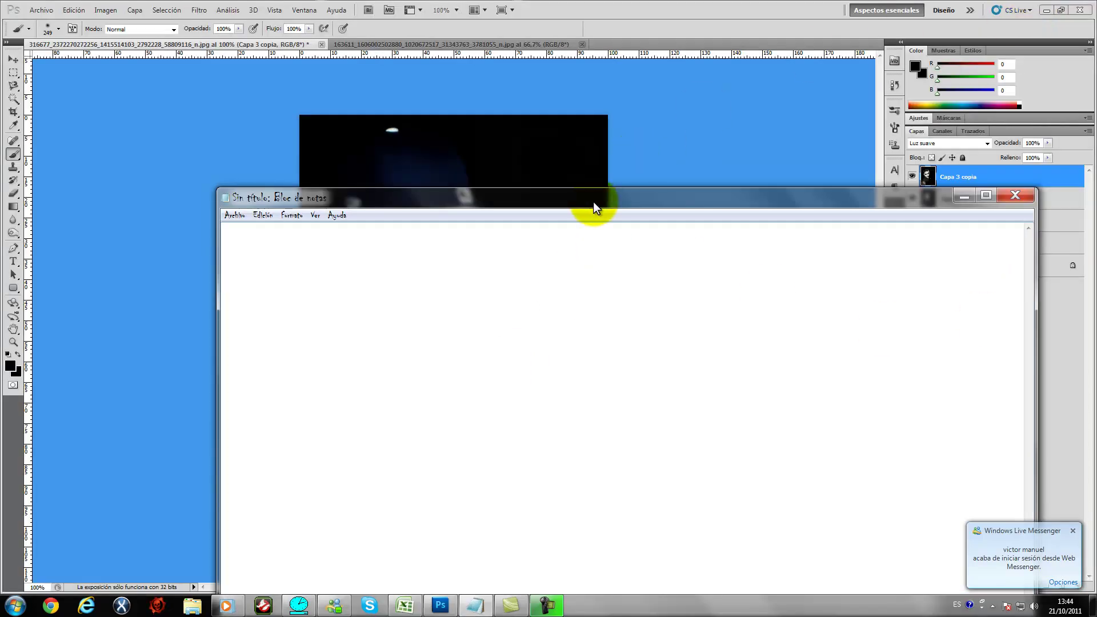
pyautogui.moveTo(595, 200); pyautogui.dragTo(901, 104)
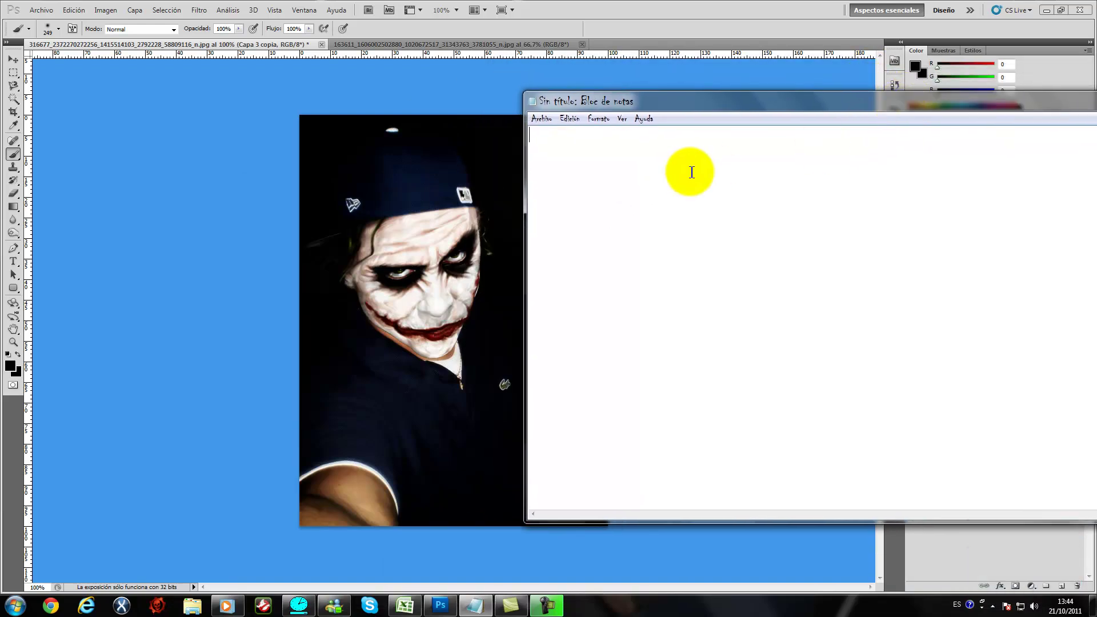
pyautogui.write('Y LISTO AMI')
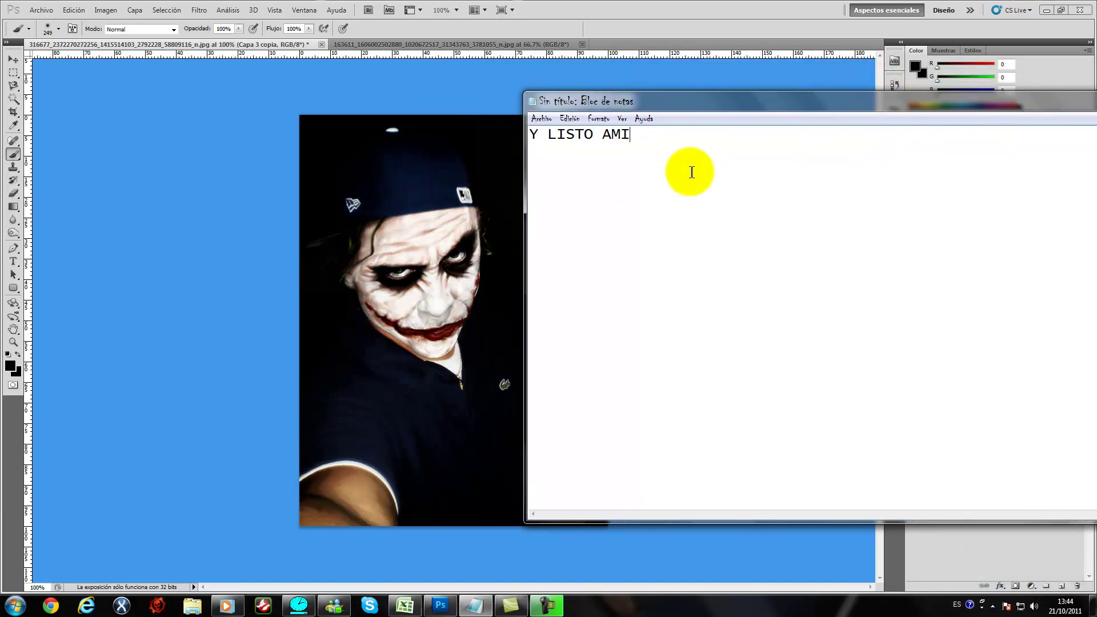
# Step: Type the farewell message mentioning the blogspot or Facebook, ending with a new 'BYEEE!!' line
pyautogui.write('GOS! ESO ES TODO')
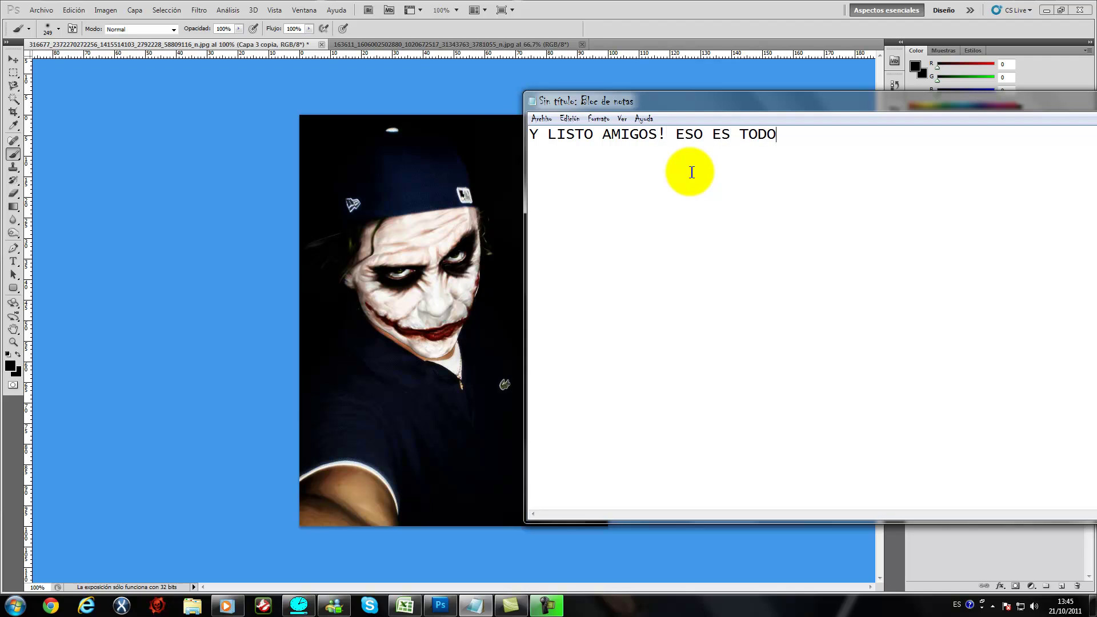
pyautogui.write(' YA TENEMOS NUEST')
pyautogui.write('RA ')
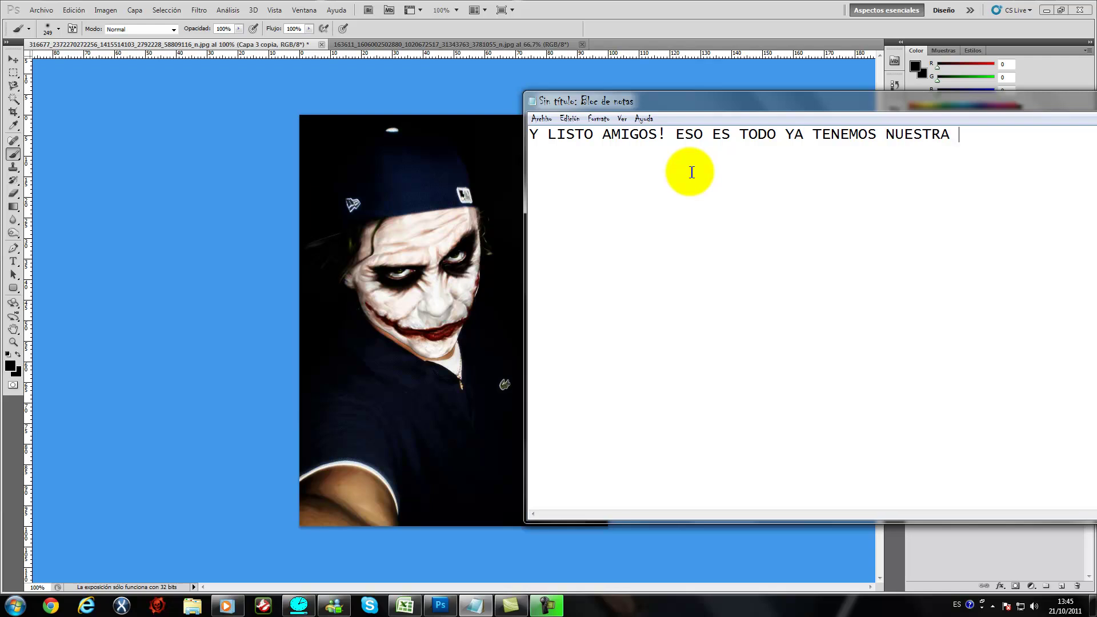
pyautogui.write('MAGEN LISTA')
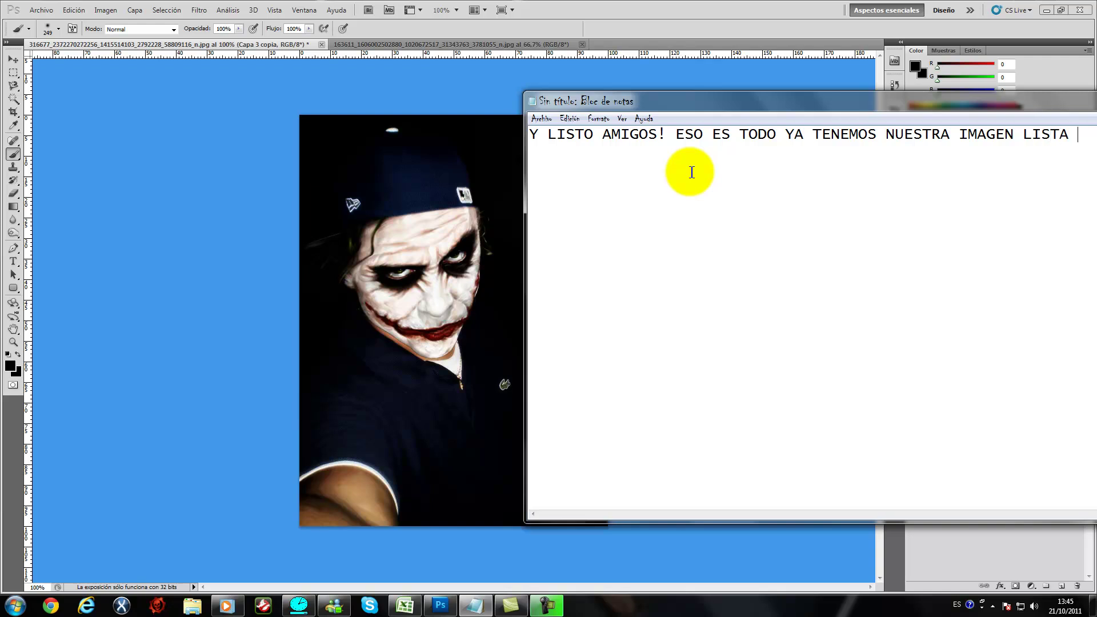
pyautogui.write('DE UNA ')
pyautogui.write('PARA SUBIR PARA BL')
pyautogui.write('OGSPOT O FACEBOOK :d')
pyautogui.press('BackSpace')
pyautogui.write('D ESPERO Y LES HAY')
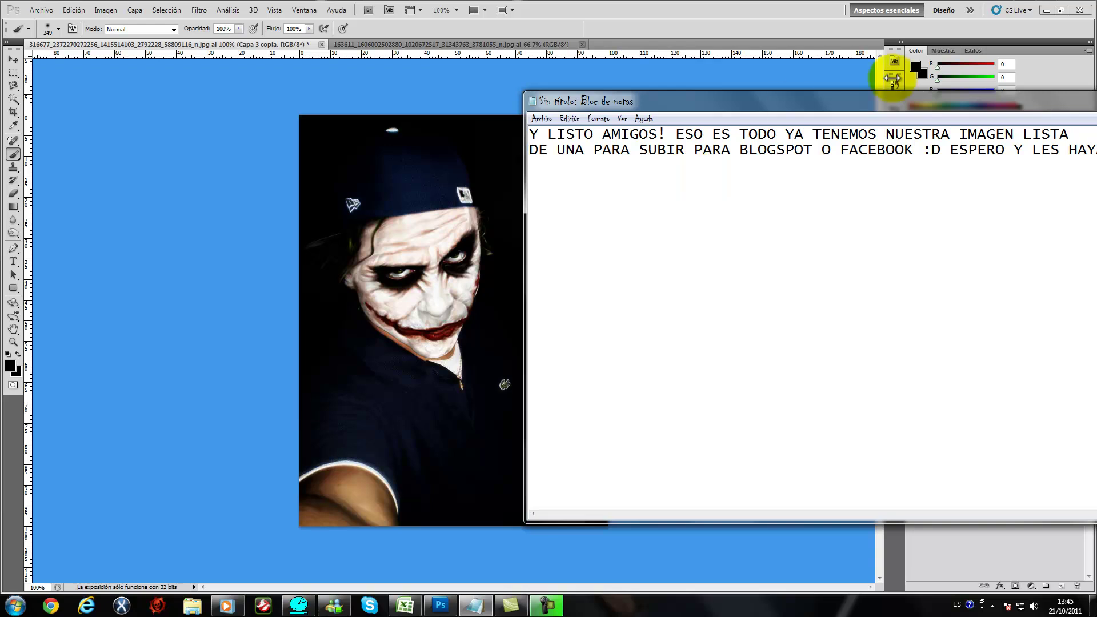
pyautogui.moveTo(958, 105); pyautogui.dragTo(514, 102)
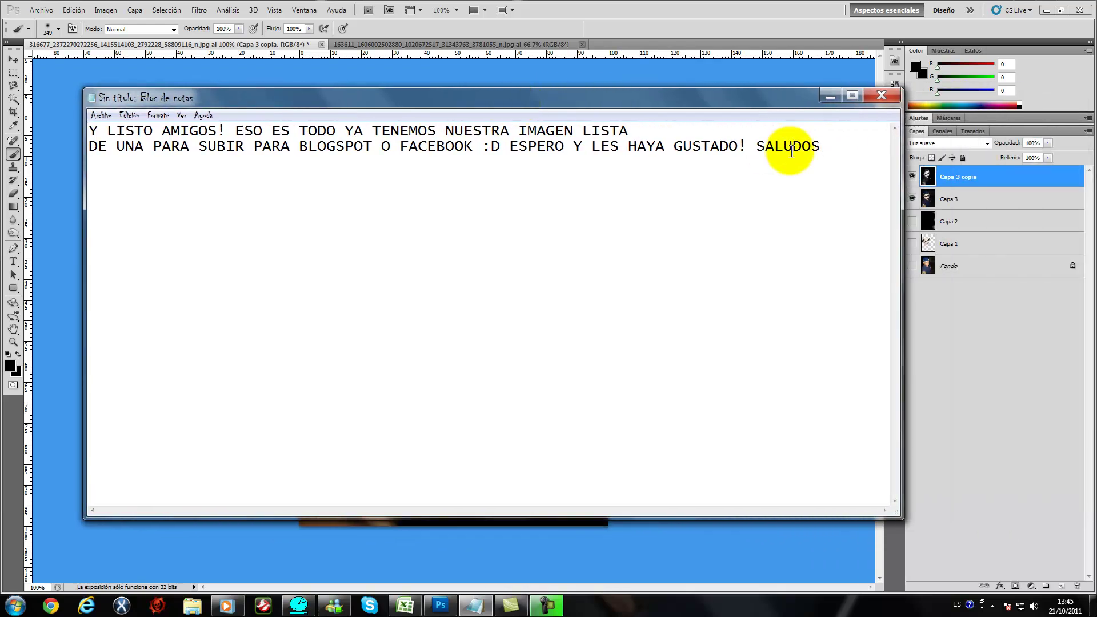
pyautogui.write(' :D')
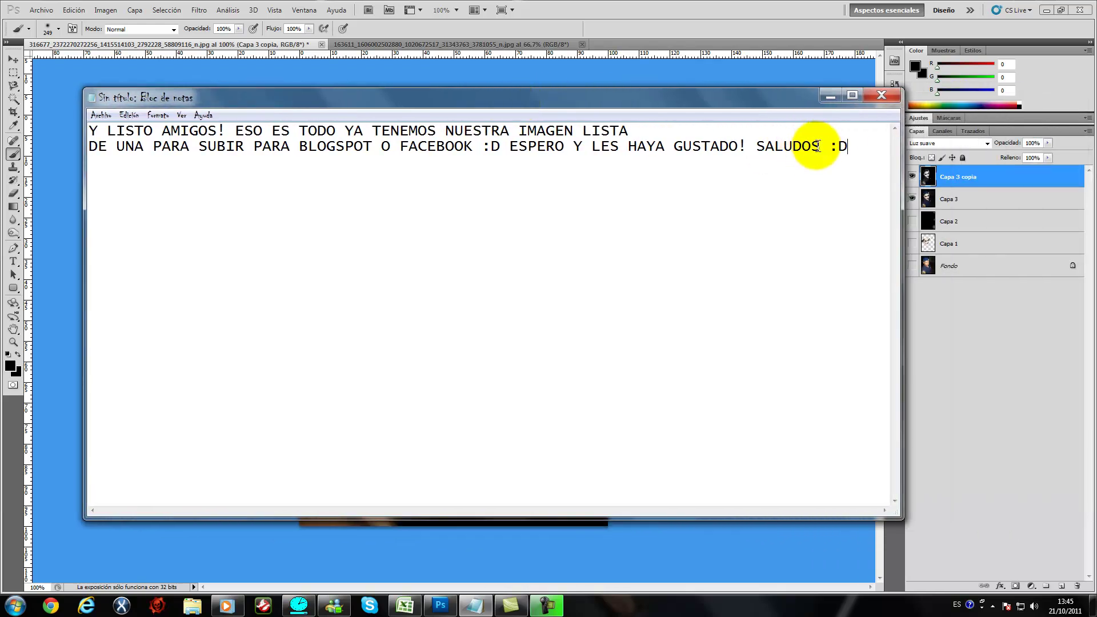
pyautogui.press('Return')
pyautogui.press('Return')
pyautogui.write('BYEEE!!')
# Step: Minimize Notepad, then close Photoshop and answer its save-changes prompt
pyautogui.click(828, 96)
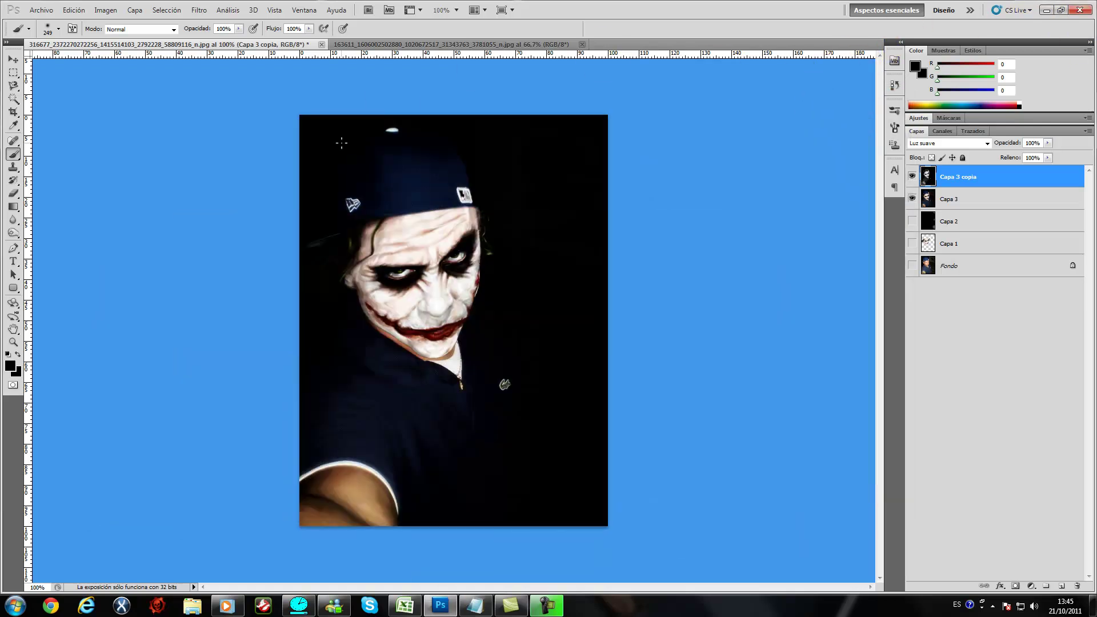
pyautogui.click(1076, 10)
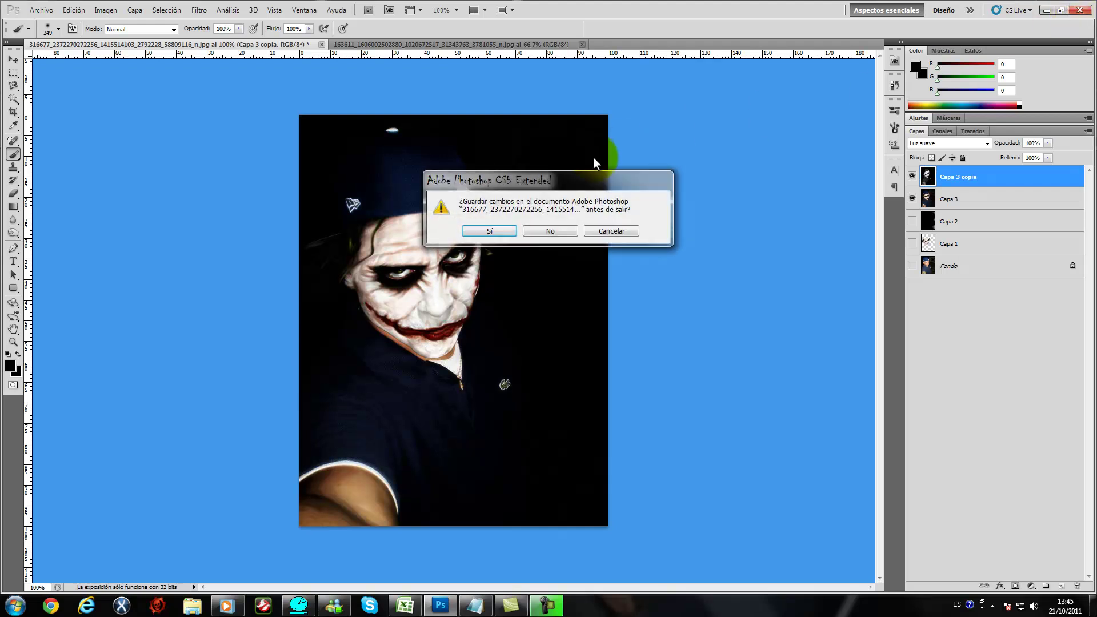
pyautogui.click(539, 231)
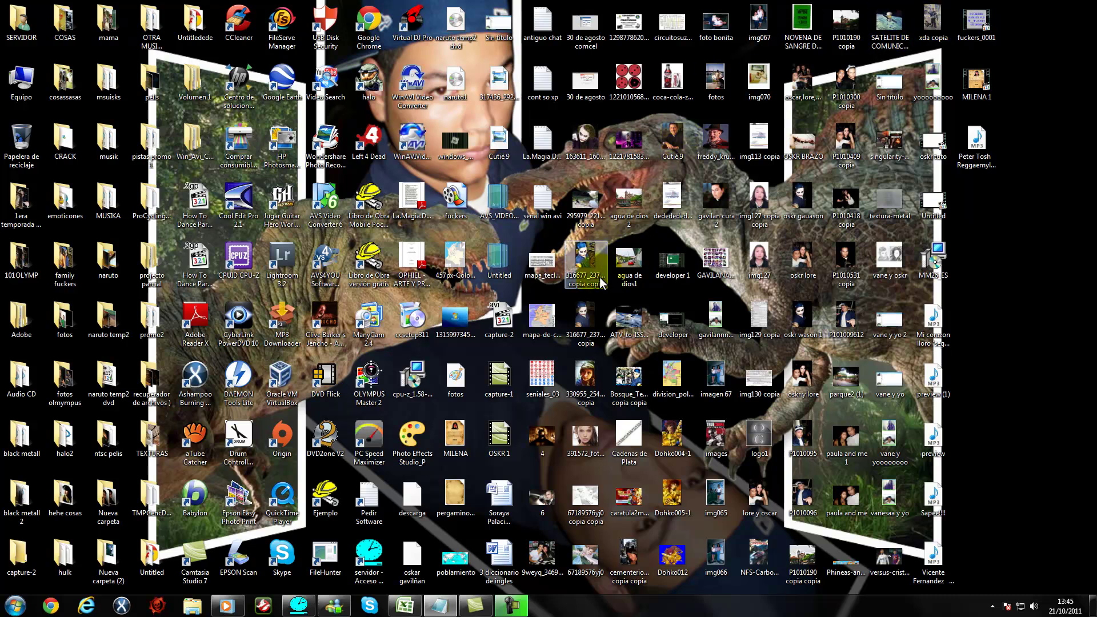
# Step: Open the finished Joker photo full screen in Picture Manager and restore the notes window
pyautogui.doubleClick(585, 318)
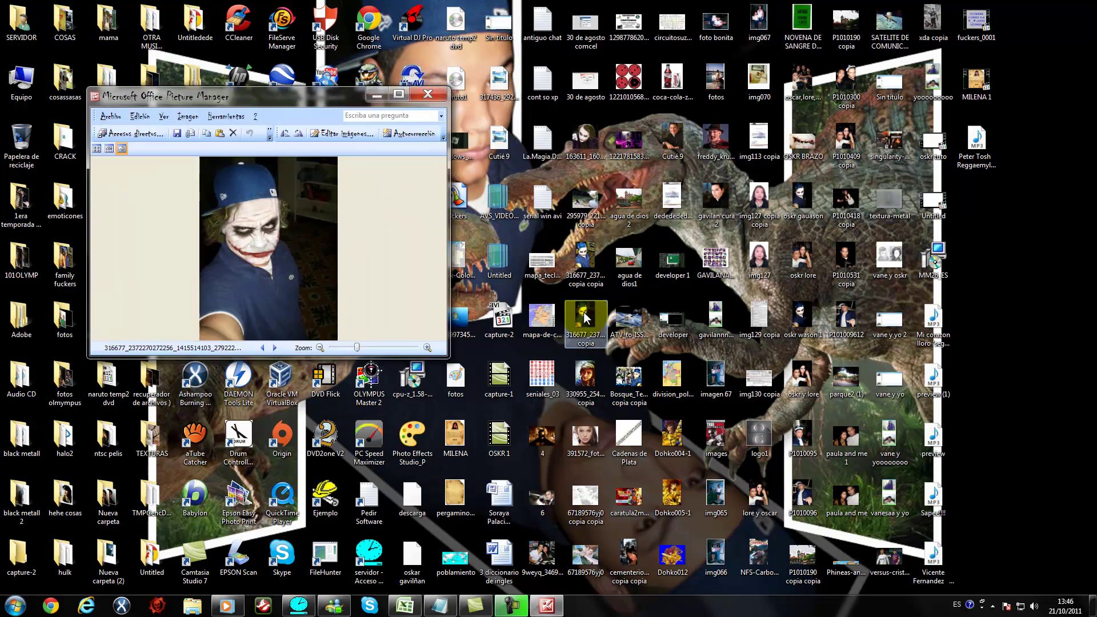
pyautogui.click(399, 93)
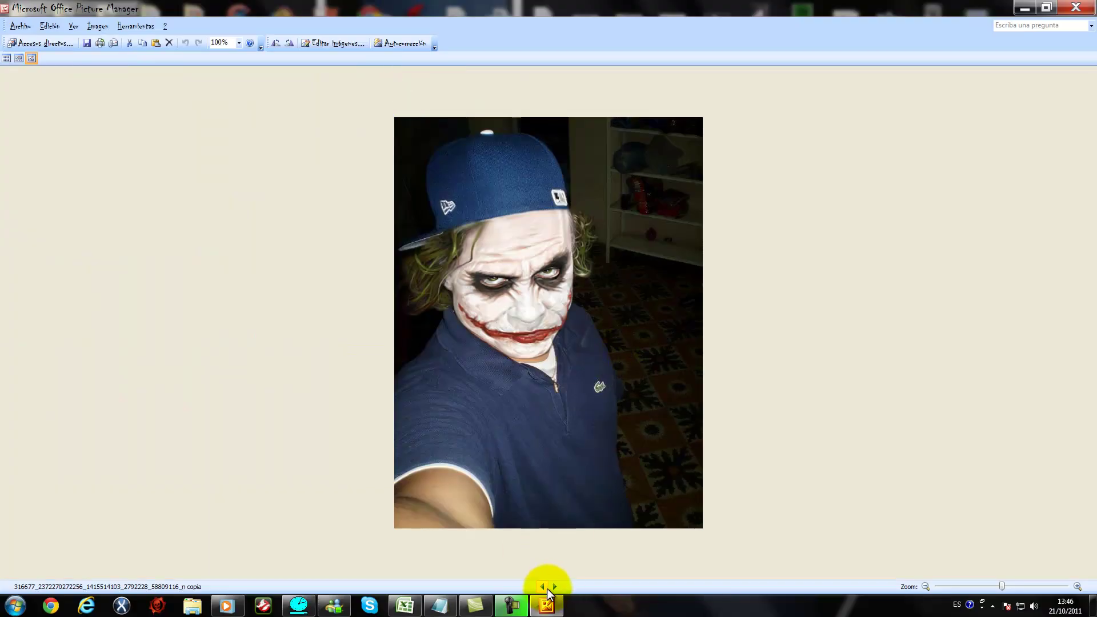
pyautogui.click(435, 607)
# Step: Replace the note with 'EL RESULTADO FINAL! :D' and move it below the face
pyautogui.moveTo(723, 342)
pyautogui.mouseDown()
pyautogui.moveTo(69, 183)
pyautogui.moveTo(12, 61)
pyautogui.mouseUp()
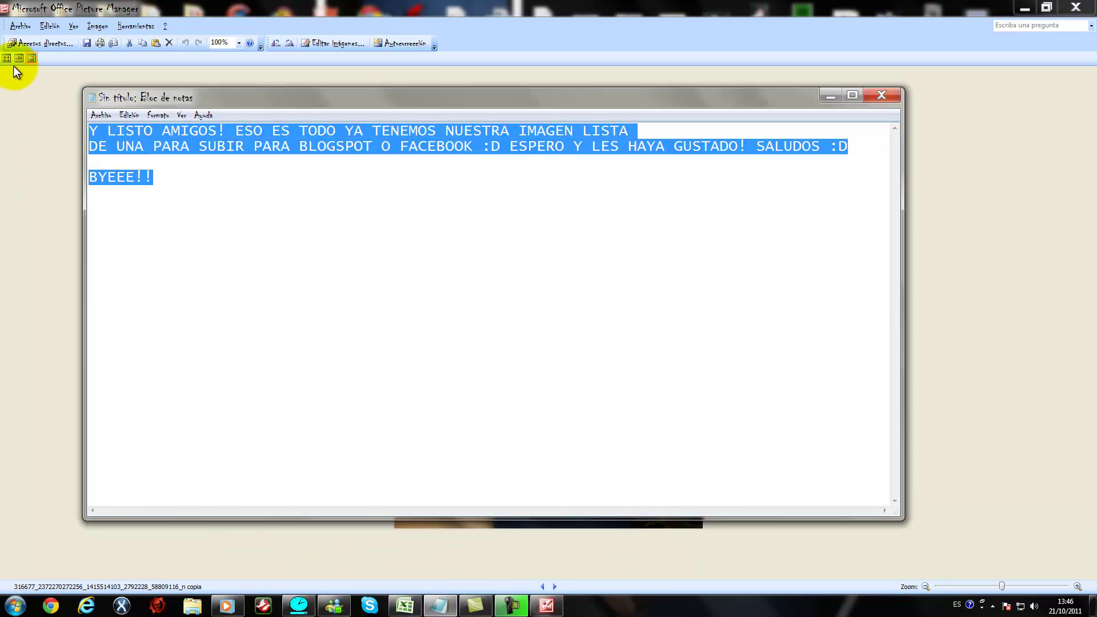
pyautogui.write('EL RESUT')
pyautogui.press('BackSpace')
pyautogui.write('LTADO FINAL! :D')
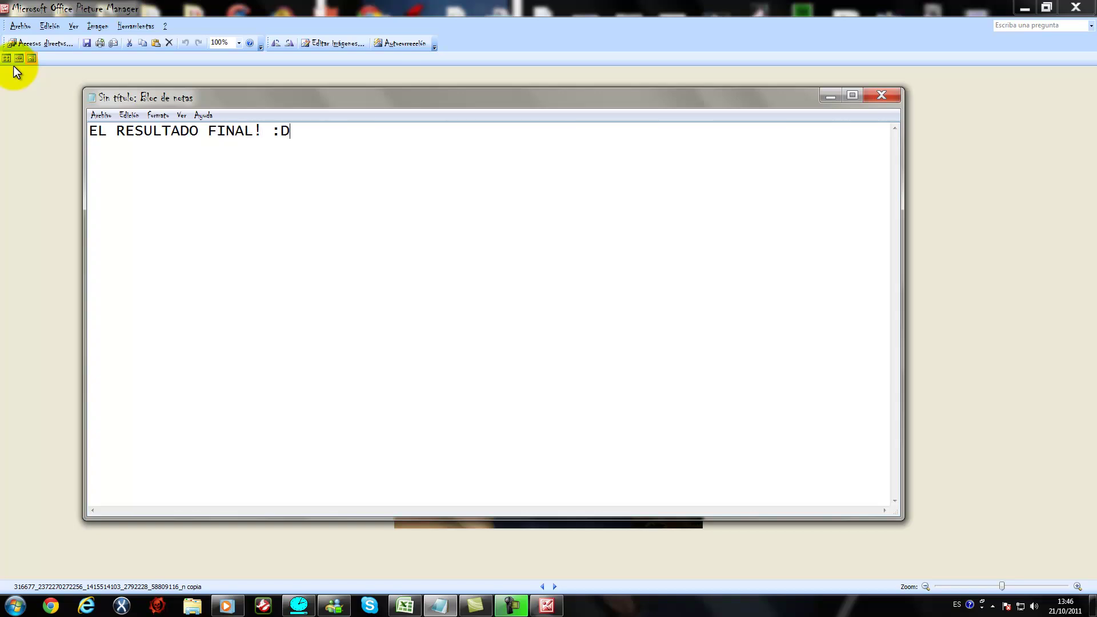
pyautogui.moveTo(360, 101)
pyautogui.mouseDown()
pyautogui.moveTo(604, 356)
pyautogui.moveTo(410, 407)
pyautogui.mouseUp()
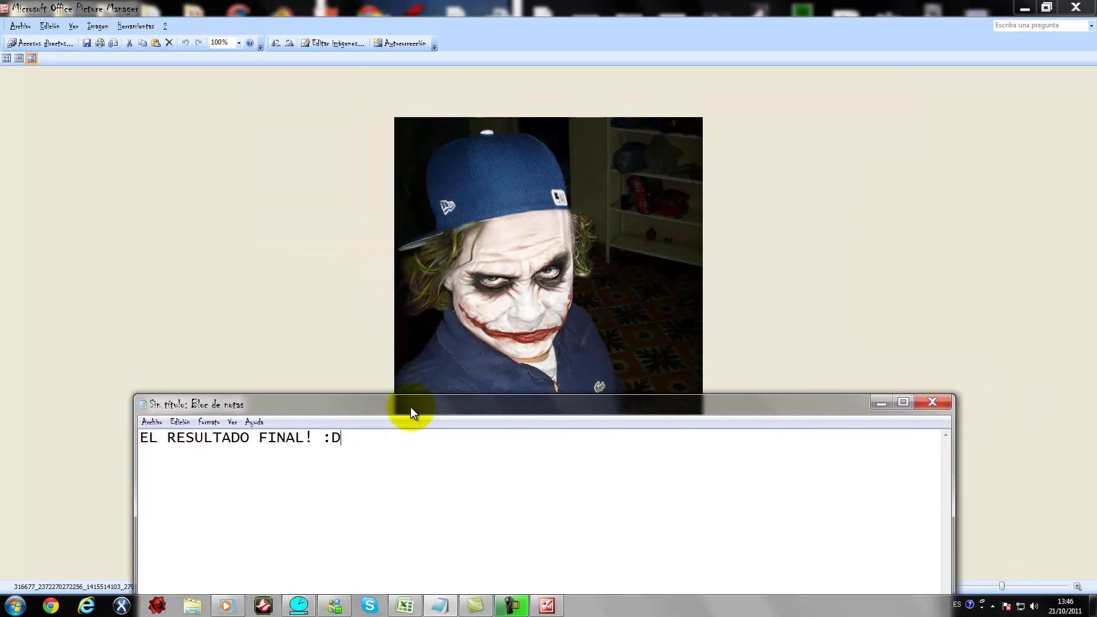
pyautogui.moveTo(410, 407)
pyautogui.mouseDown()
pyautogui.moveTo(403, 503)
pyautogui.moveTo(444, 133)
pyautogui.mouseUp()
# Step: Minimize Picture Manager, then close the Notepad note choosing No guardar
pyautogui.click(1025, 8)
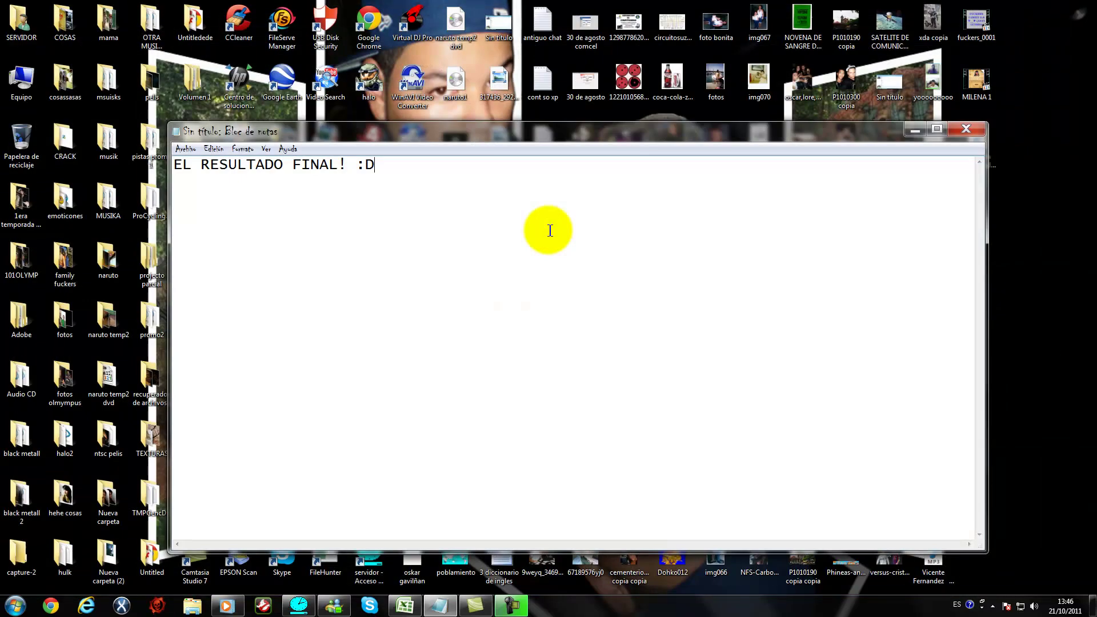
pyautogui.hotkey('ctrl', 'a')
pyautogui.click(967, 130)
pyautogui.click(967, 130)
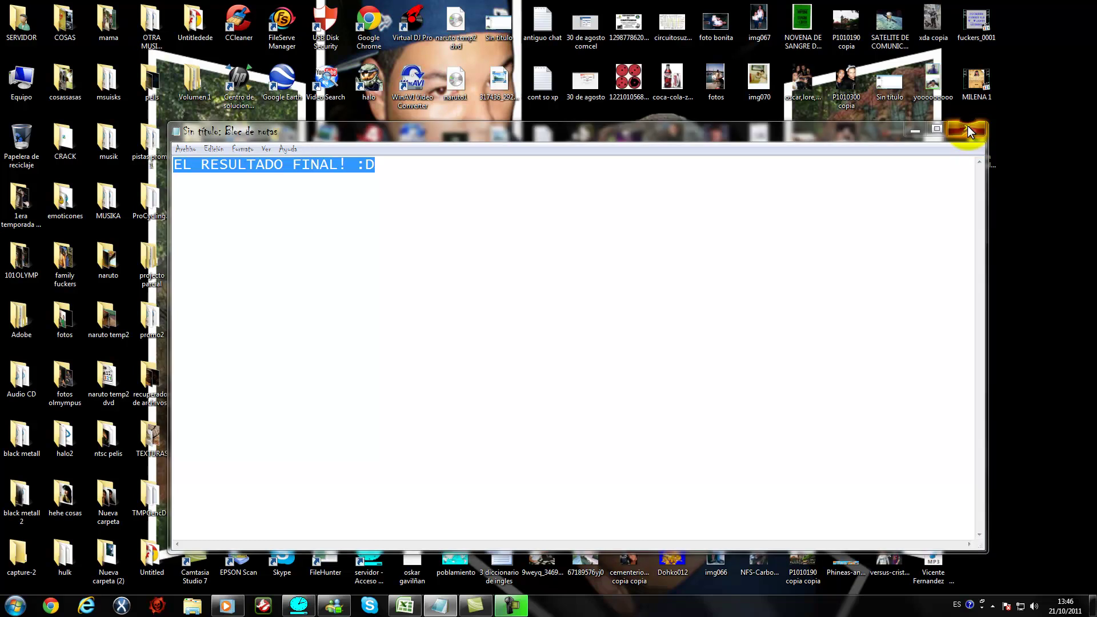
pyautogui.click(564, 307)
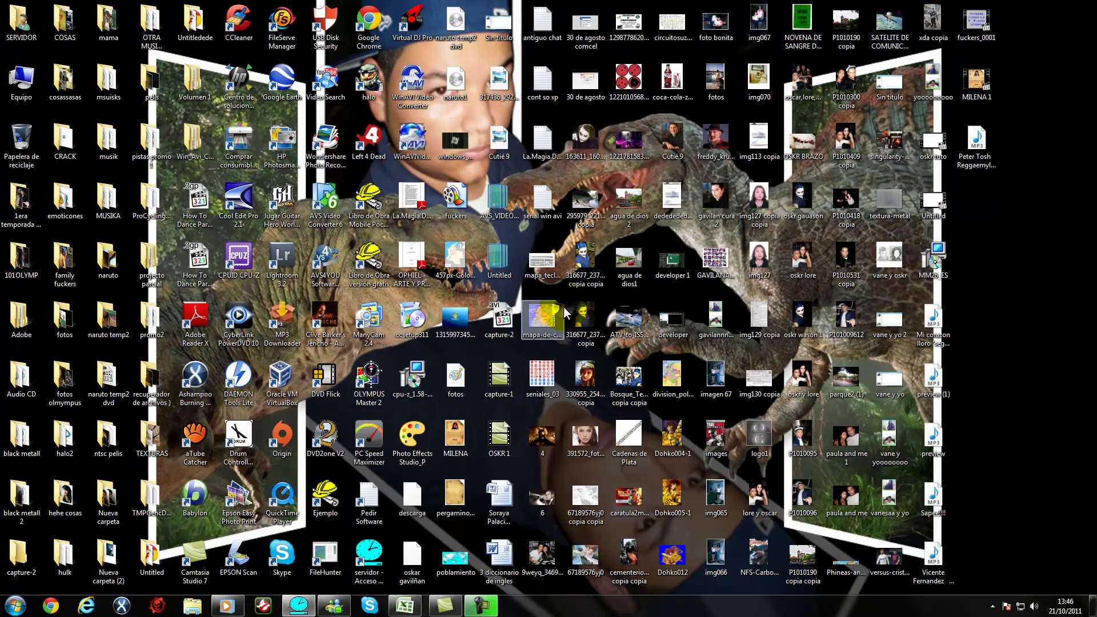